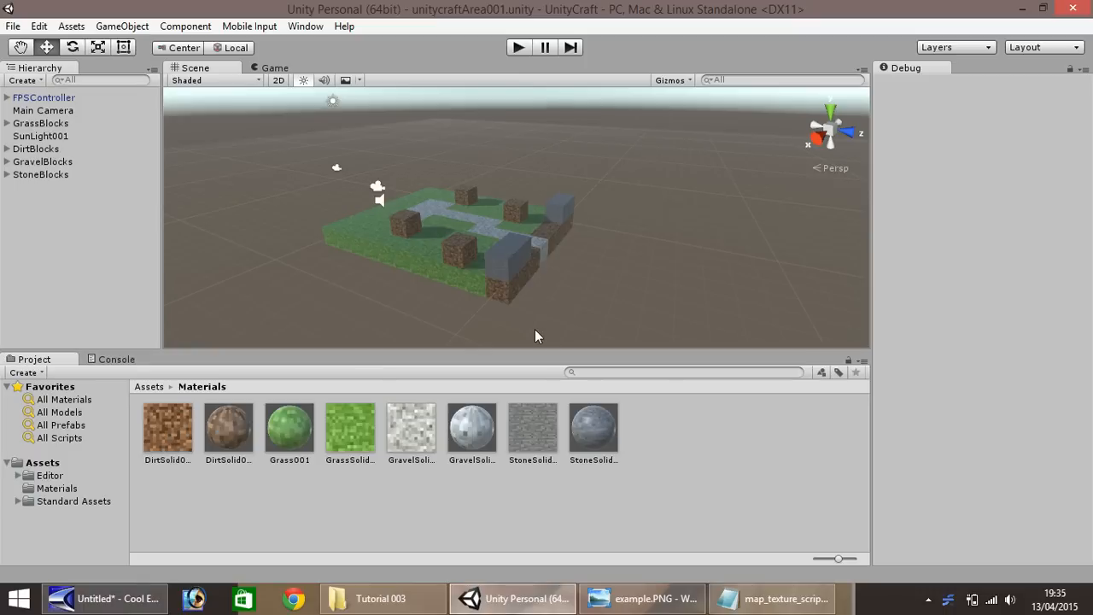
{"action": "left_click", "coordinate": [351, 225]}
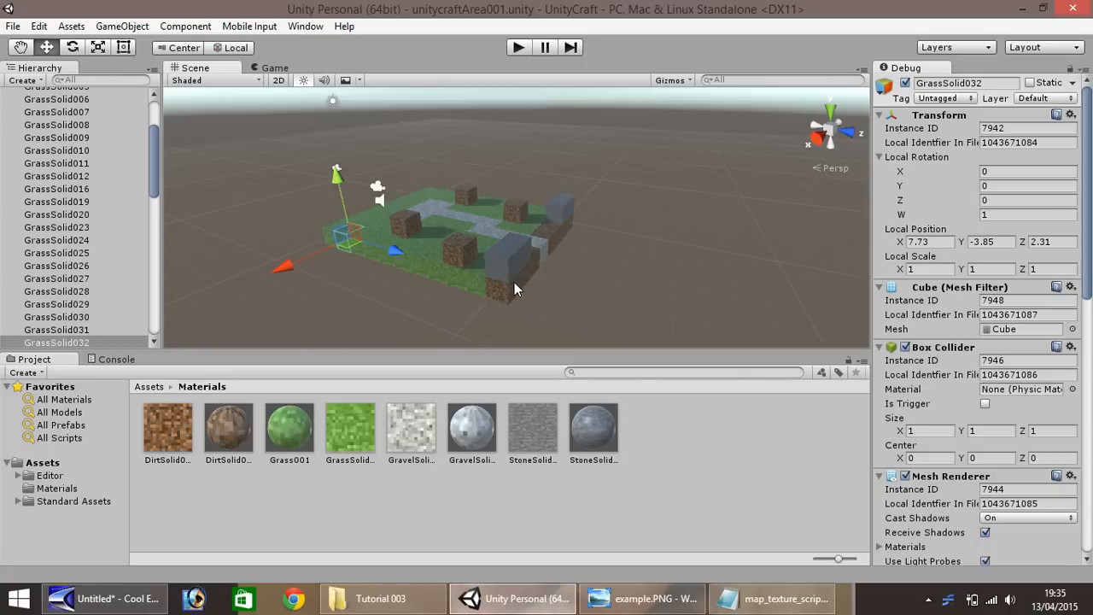
{"action": "left_click_drag", "start_coordinate": [155, 195], "coordinate": [168, 153]}
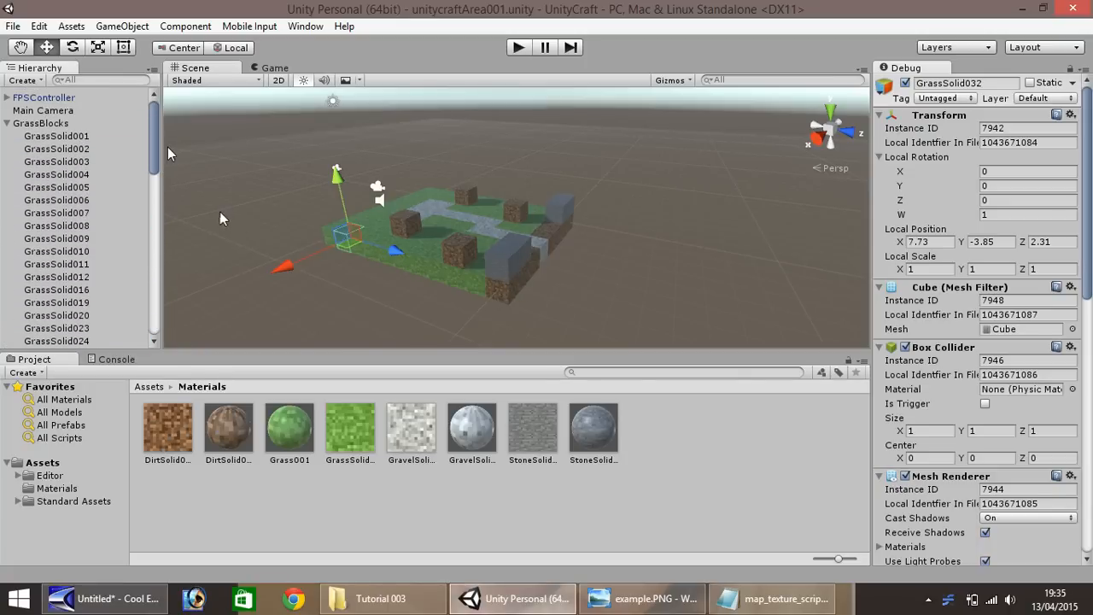
{"action": "left_click", "coordinate": [6, 124]}
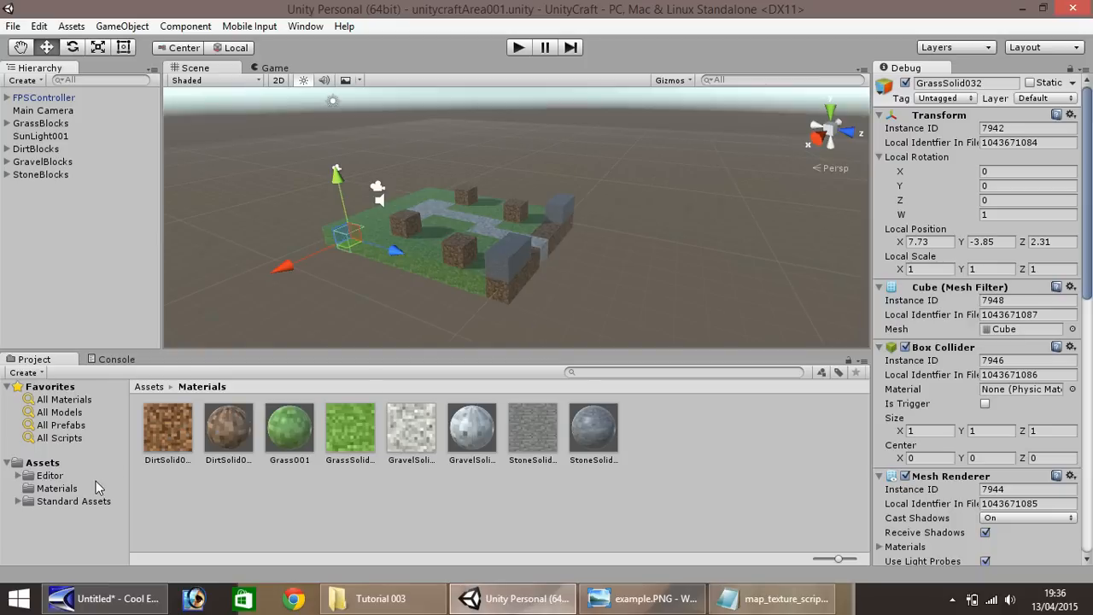
Import DirtWithGrass001.PNG from the Tutorial 003 folder into the project's Materials folder
{"action": "left_click", "coordinate": [52, 492]}
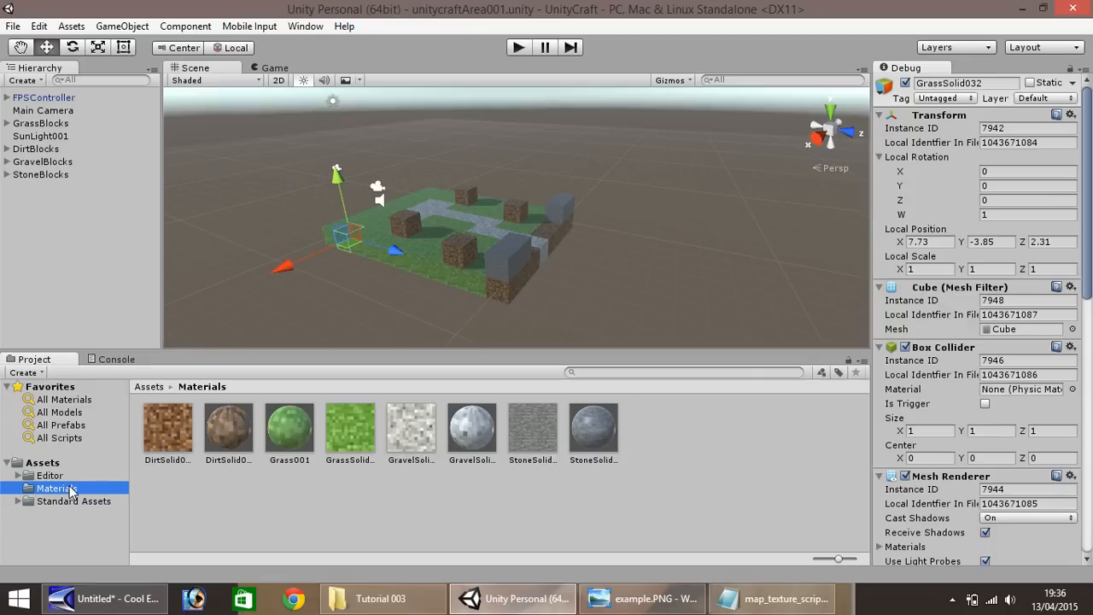
{"action": "left_click", "coordinate": [376, 598]}
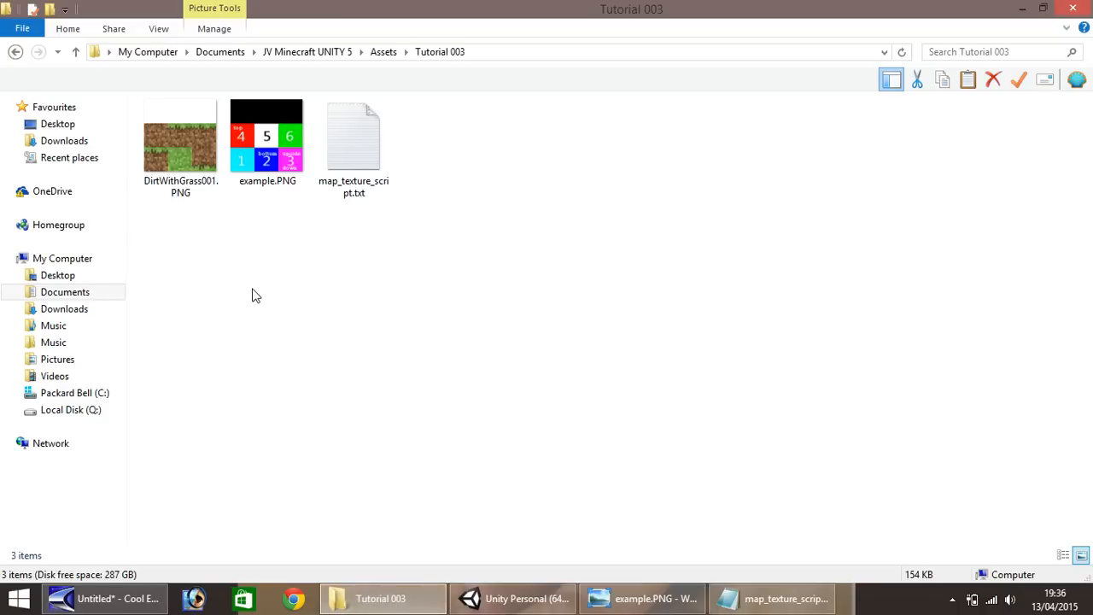
{"action": "left_click_drag", "start_coordinate": [180, 152], "coordinate": [670, 445]}
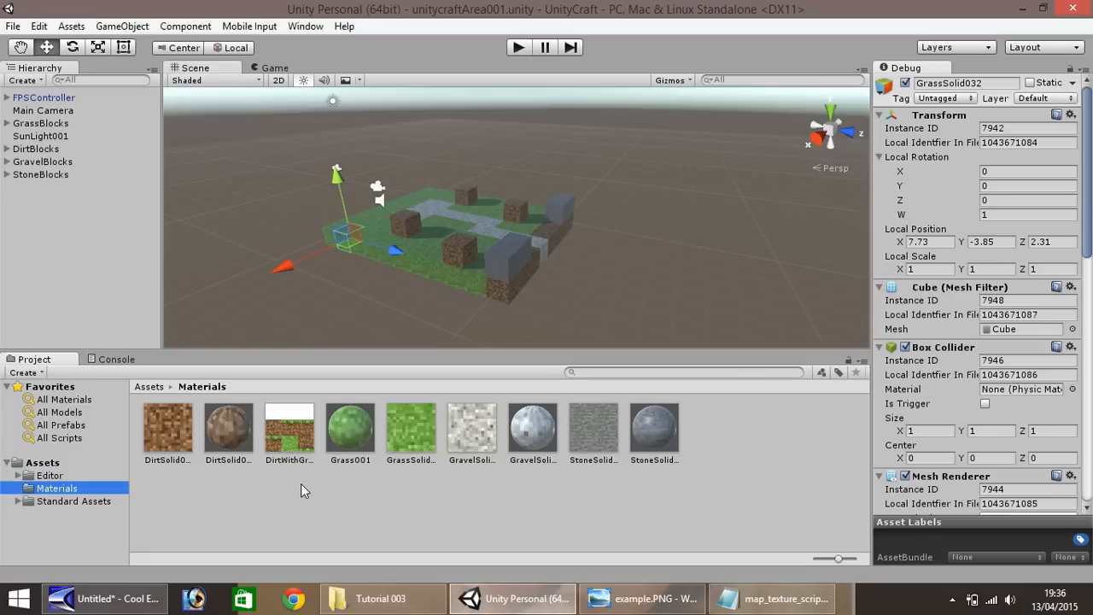
Examine the numbered face layout in example.PNG and compare it with the DirtWithGrass001.PNG texture
{"action": "left_click", "coordinate": [647, 598]}
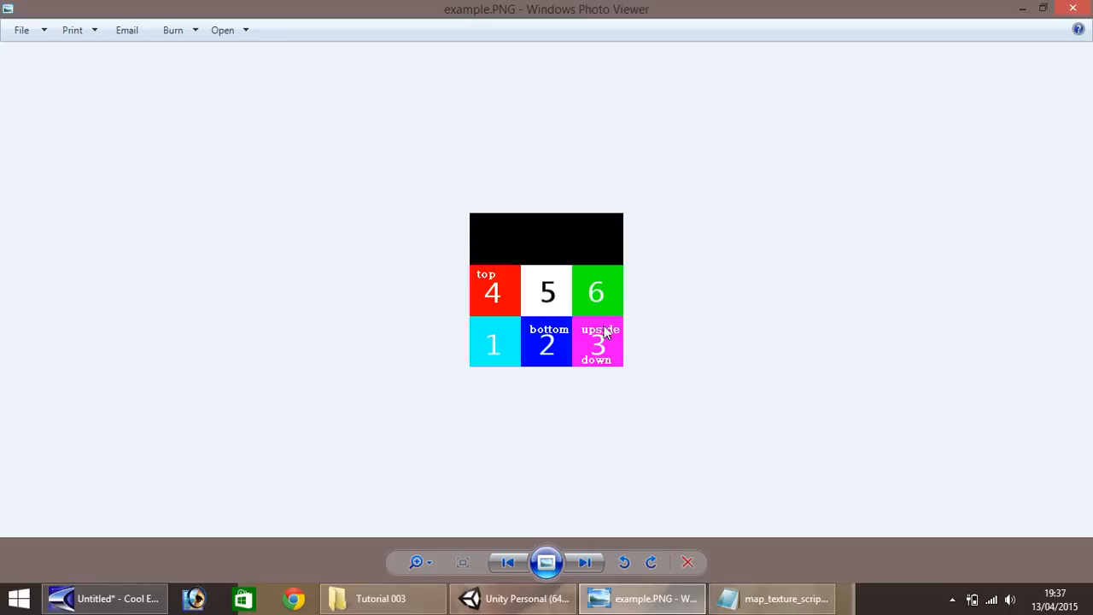
{"action": "left_click", "coordinate": [420, 599]}
{"action": "double_click", "coordinate": [192, 171]}
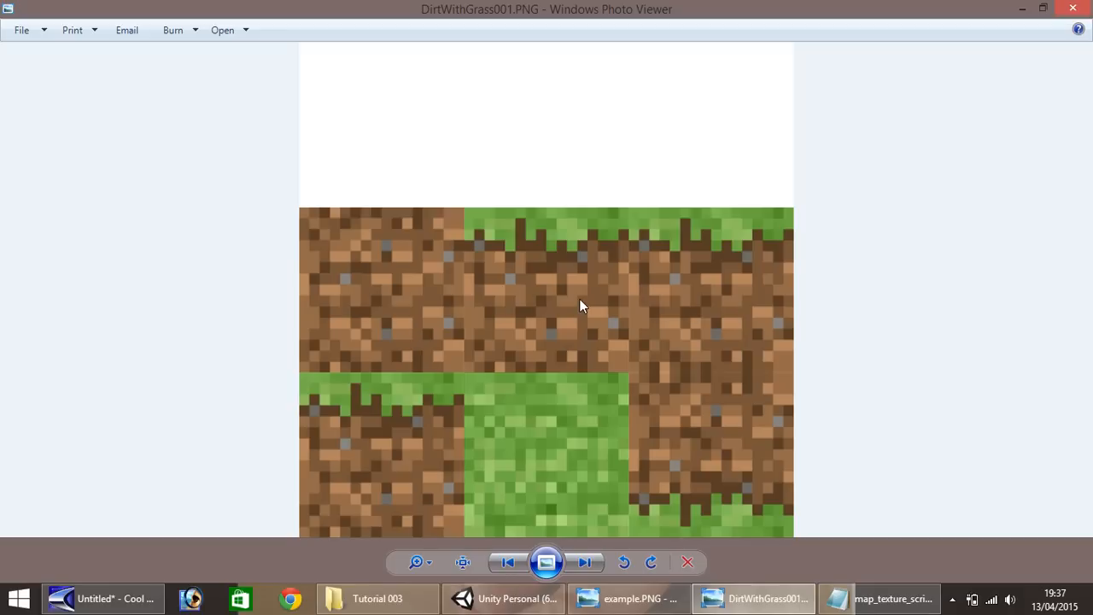
{"action": "left_click", "coordinate": [1074, 8]}
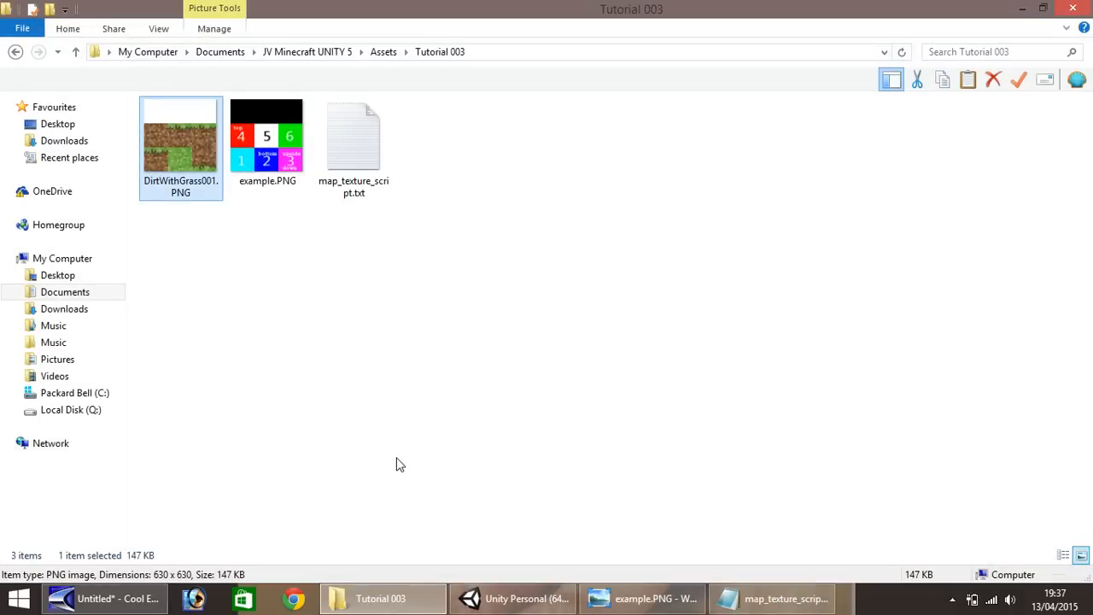
Back in Unity, create a material named DirtWithGrass001 in the Materials folder and assign the DirtWithGrass001 texture to its _MainTex
{"action": "left_click", "coordinate": [491, 598]}
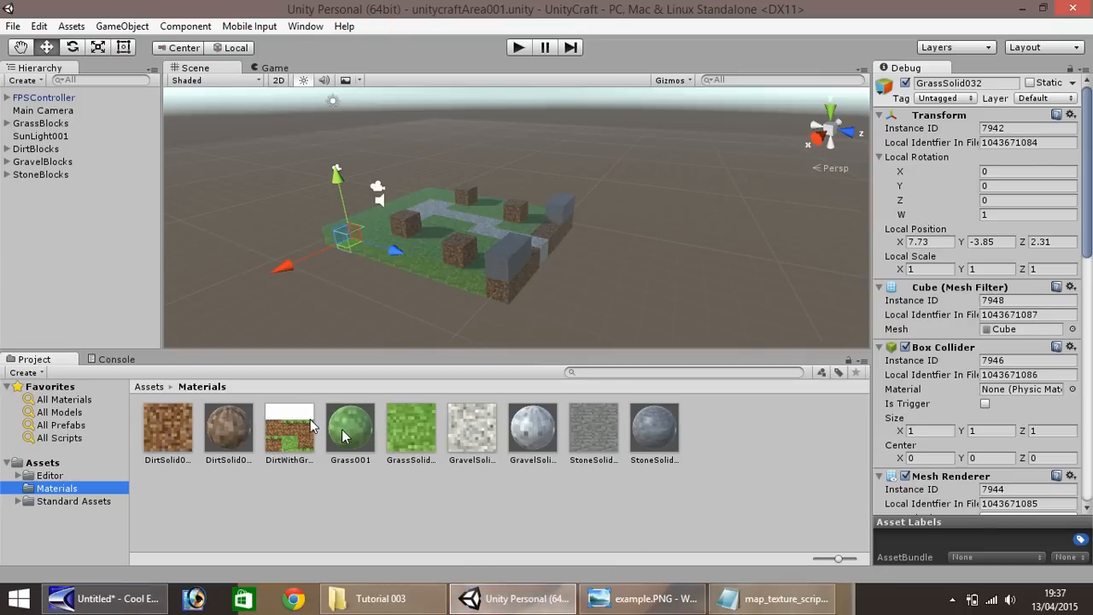
{"action": "right_click", "coordinate": [716, 427]}
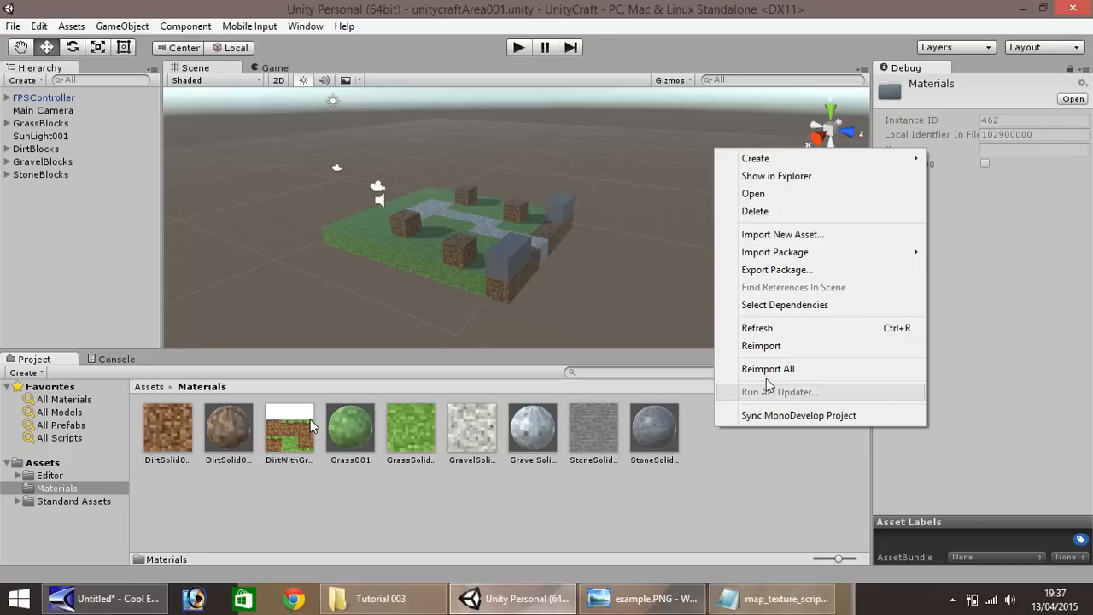
{"action": "mouse_move", "coordinate": [776, 253]}
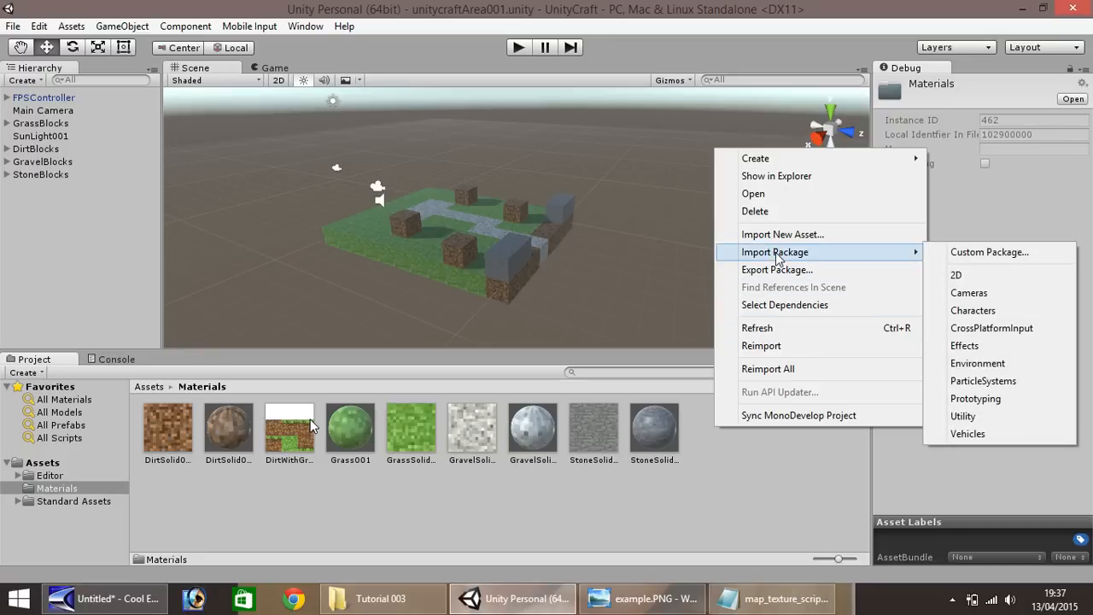
{"action": "mouse_move", "coordinate": [771, 162]}
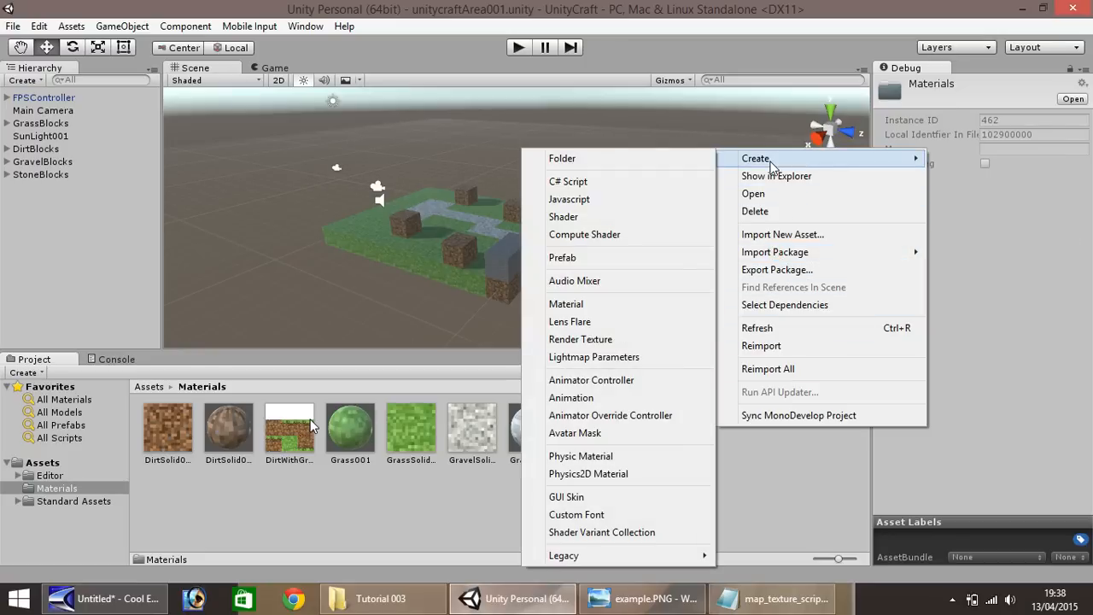
{"action": "left_click", "coordinate": [565, 304]}
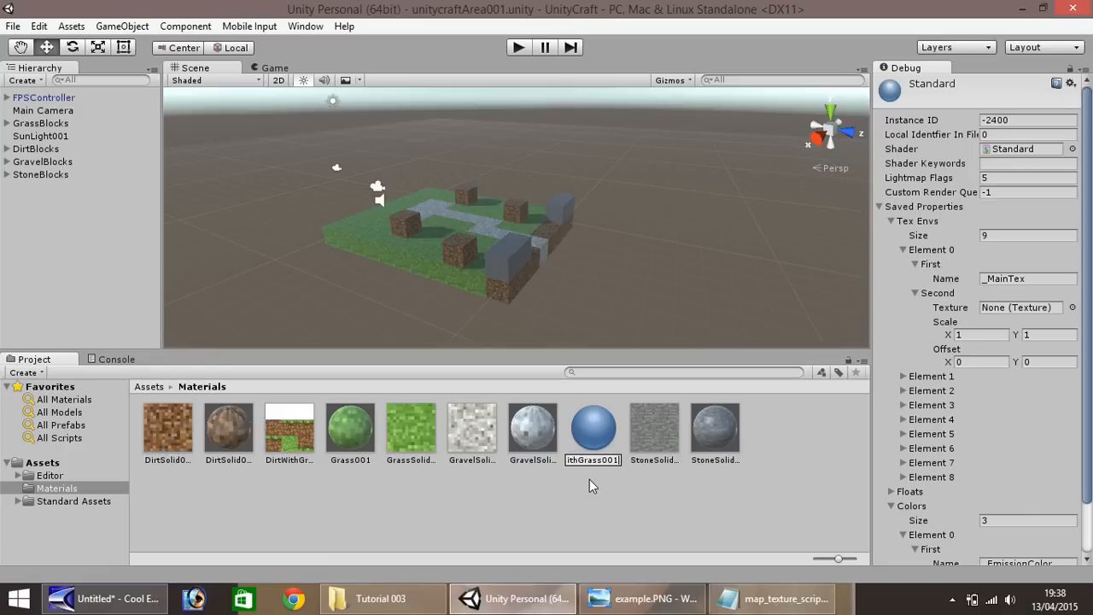
{"action": "key", "text": "Return"}
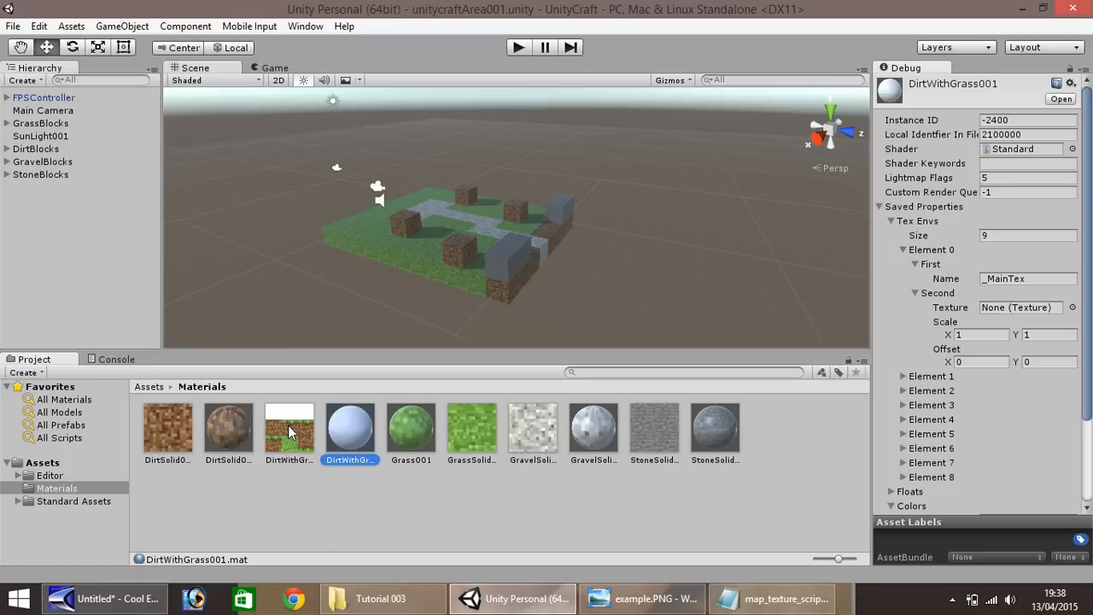
{"action": "left_click_drag", "start_coordinate": [287, 424], "coordinate": [1027, 316]}
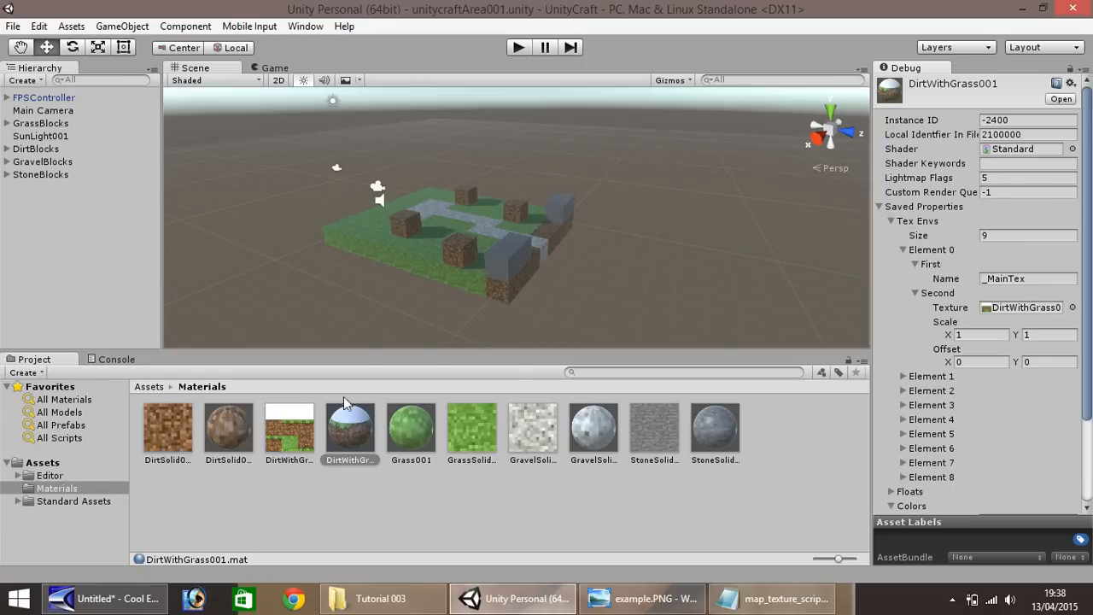
Duplicate the DirtSolid004 block and move the copy beside the grass edge, to X 9.35 and Y 0.36
{"action": "left_click", "coordinate": [462, 253]}
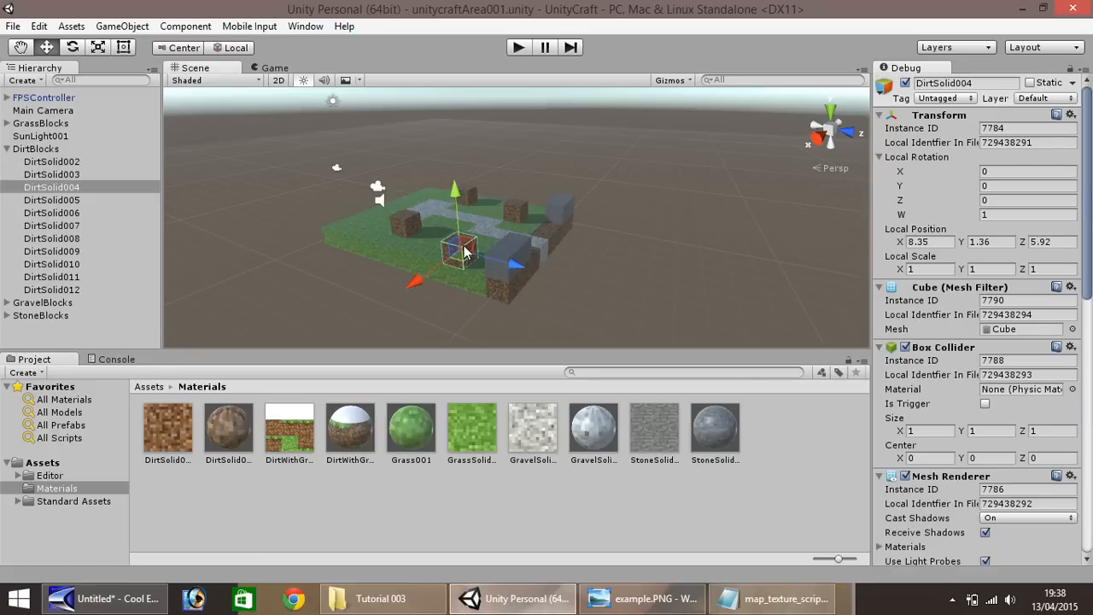
{"action": "key", "text": "ctrl+d"}
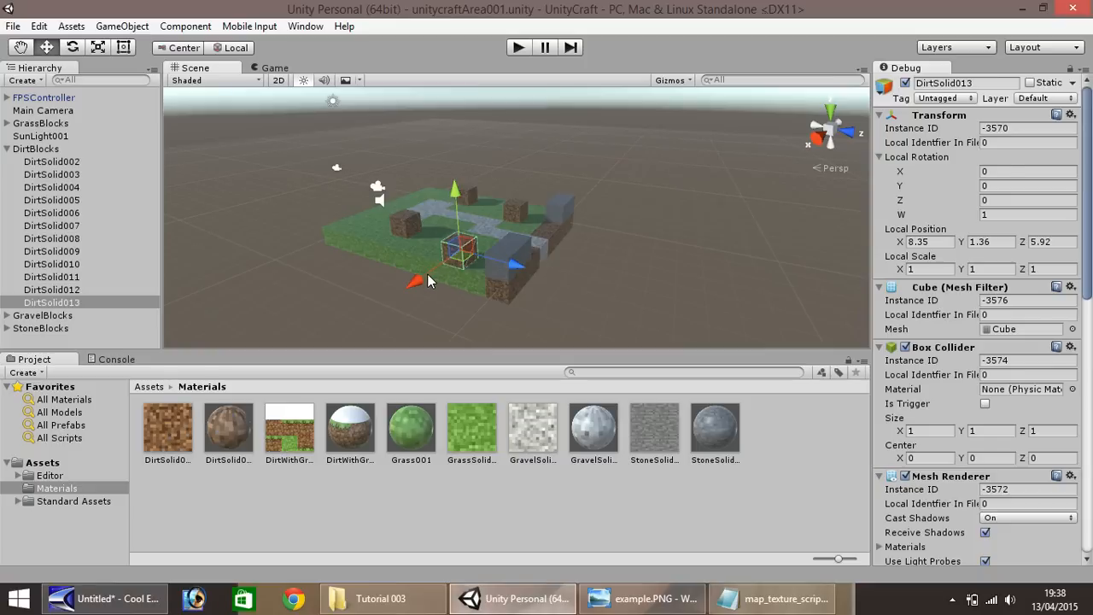
{"action": "left_click_drag", "start_coordinate": [427, 273], "coordinate": [406, 281], "text": "ctrl"}
{"action": "left_click_drag", "start_coordinate": [440, 204], "coordinate": [437, 223], "text": "ctrl"}
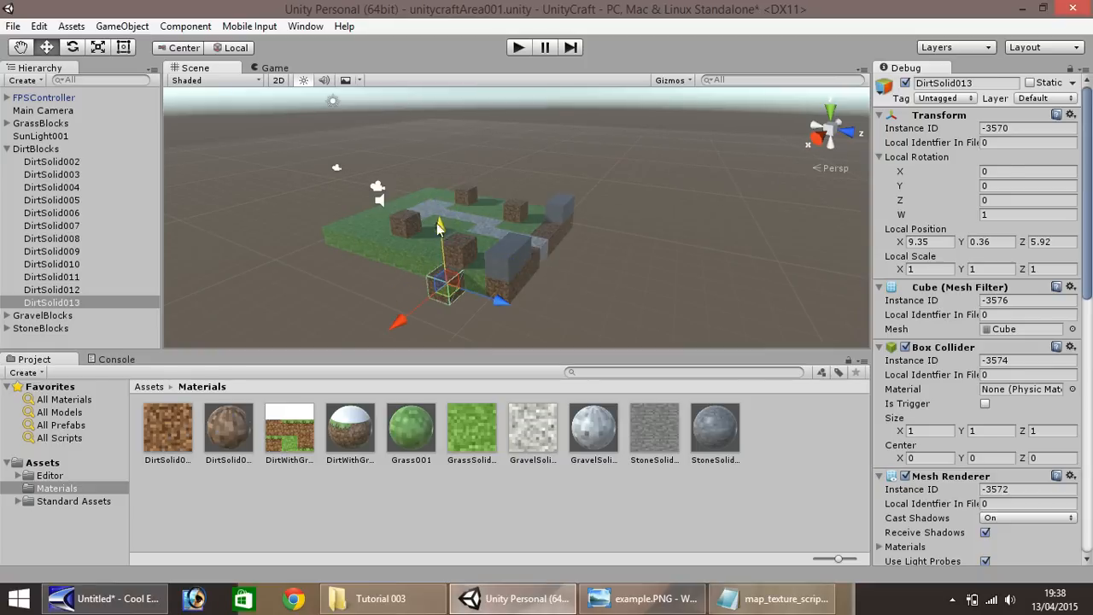
Rename the duplicated dirt block as DWG001
{"action": "right_click", "coordinate": [66, 303]}
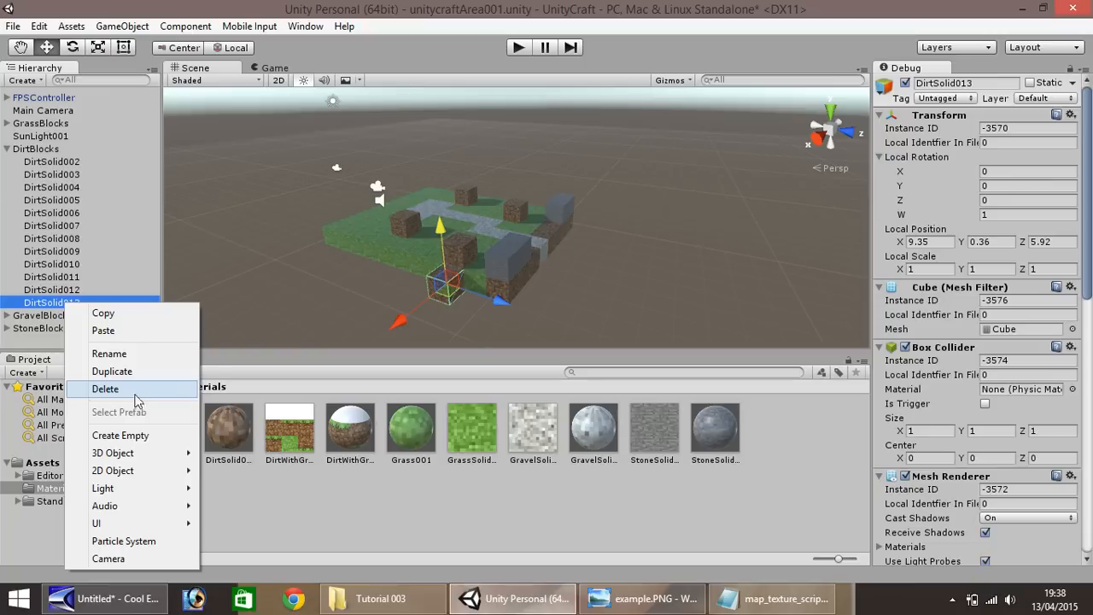
{"action": "left_click", "coordinate": [96, 353]}
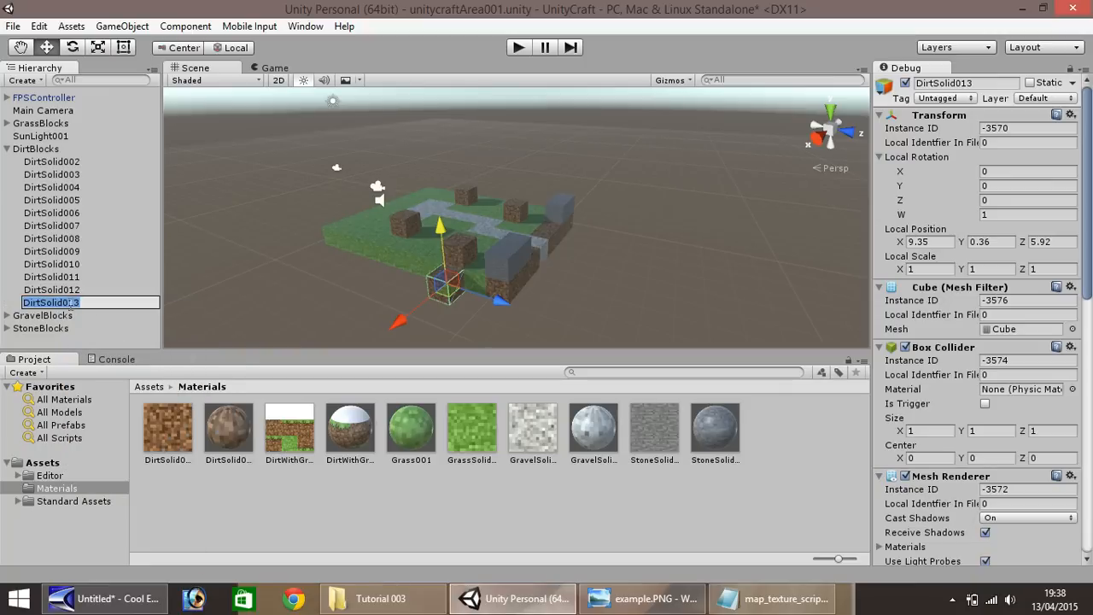
{"action": "left_click_drag", "start_coordinate": [61, 302], "coordinate": [23, 302]}
{"action": "type", "text": "DW"}
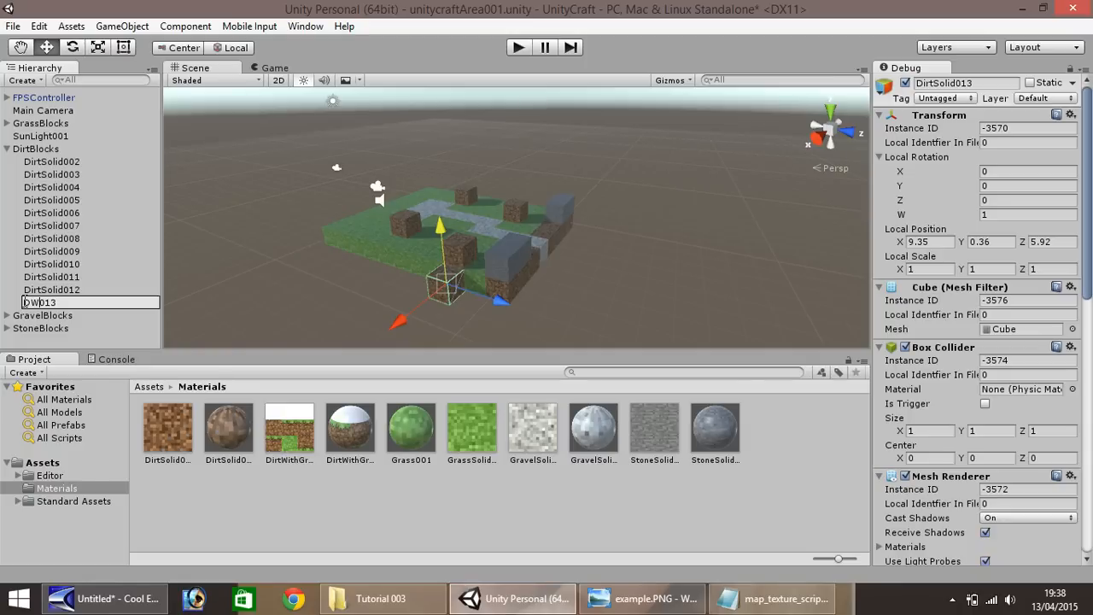
{"action": "type", "text": "G001"}
{"action": "key", "text": "Delete"}
{"action": "key", "text": "Delete"}
{"action": "key", "text": "Delete"}
{"action": "key", "text": "Return"}
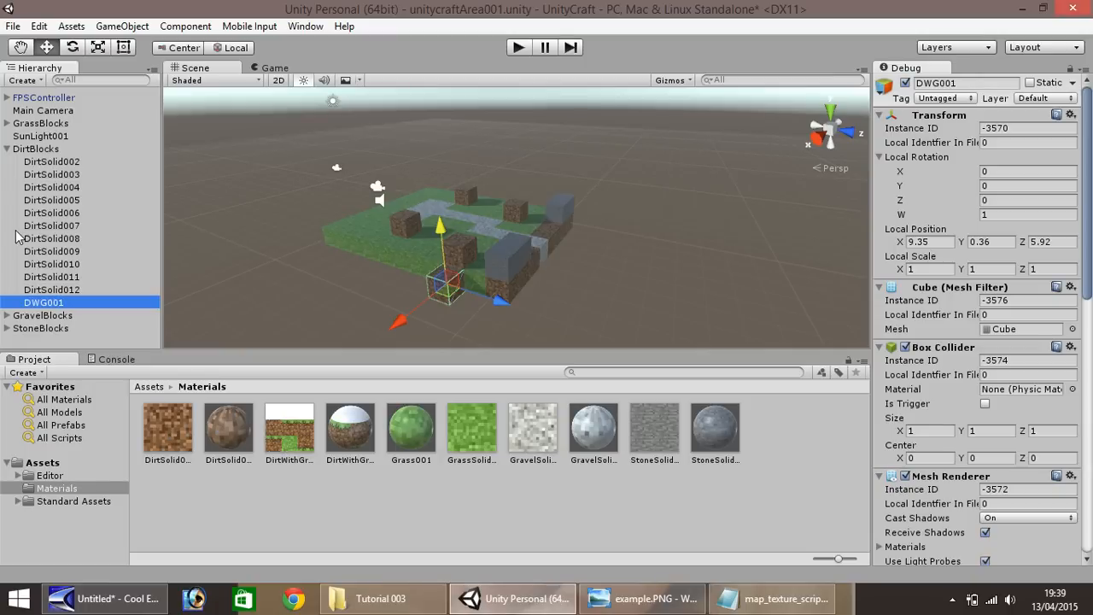
{"action": "left_click", "coordinate": [7, 149]}
{"action": "right_click", "coordinate": [52, 204]}
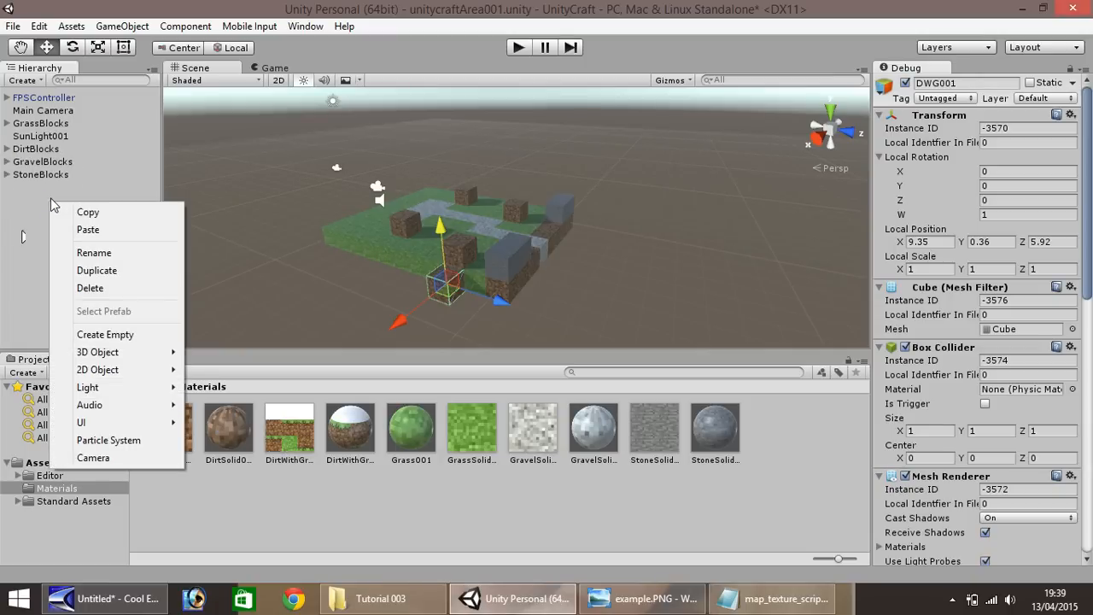
{"action": "left_click", "coordinate": [104, 334]}
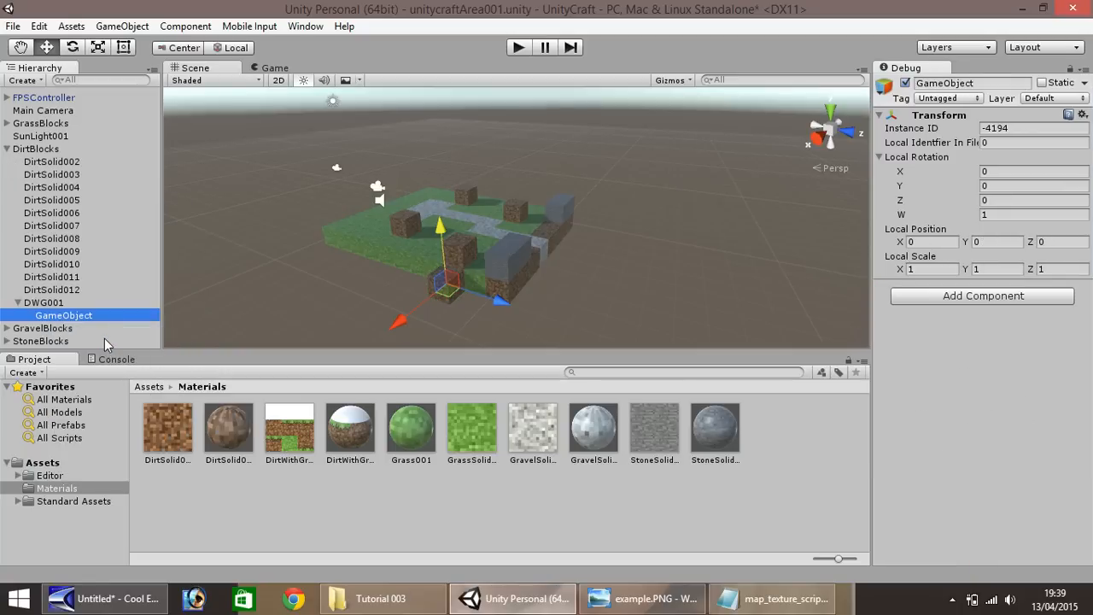
{"action": "right_click", "coordinate": [51, 316]}
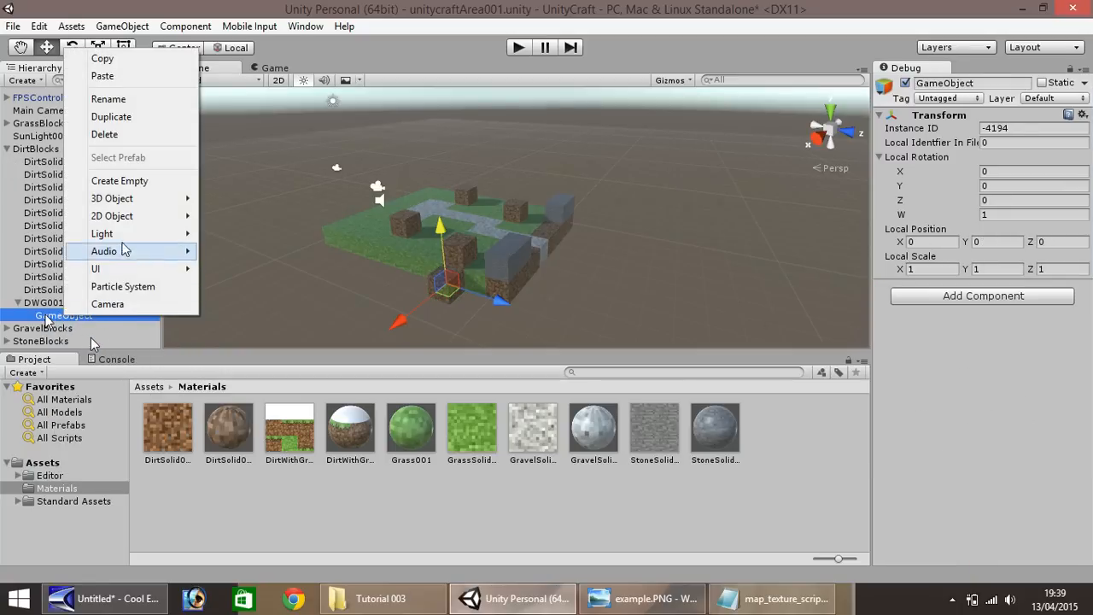
{"action": "mouse_move", "coordinate": [124, 240]}
{"action": "left_click", "coordinate": [120, 134]}
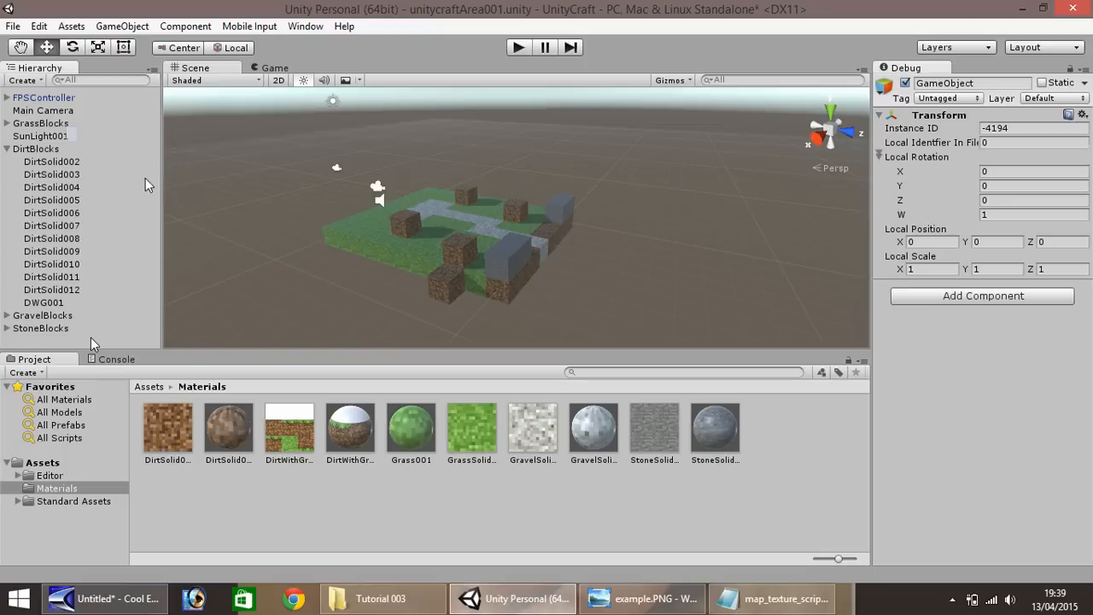
Collapse the DirtBlocks group and create an empty top-level object named DirtGrassBlocks
{"action": "left_click", "coordinate": [7, 149]}
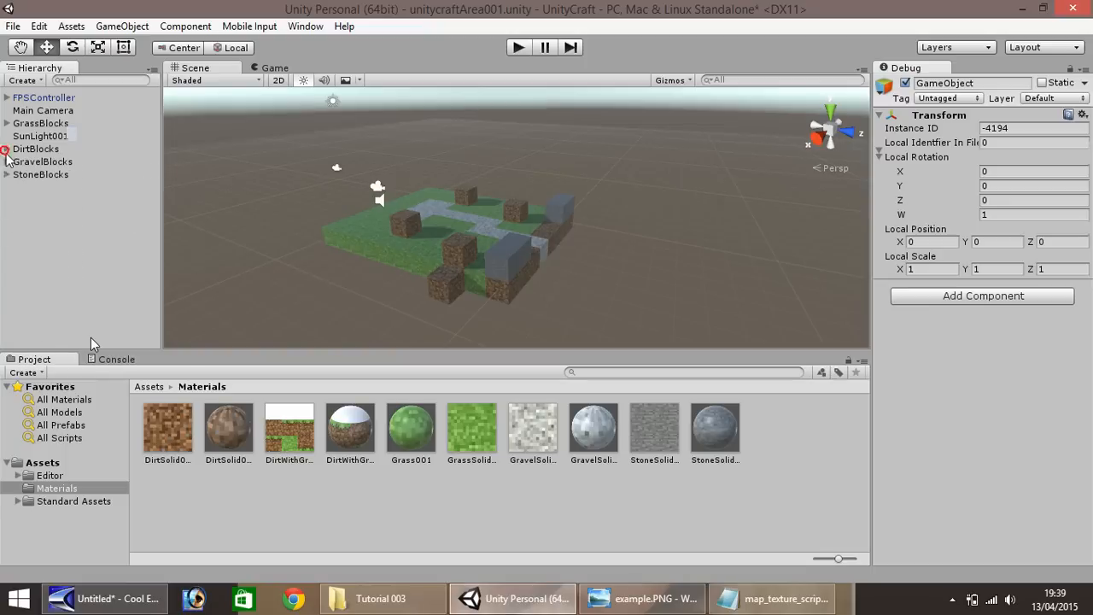
{"action": "right_click", "coordinate": [42, 207]}
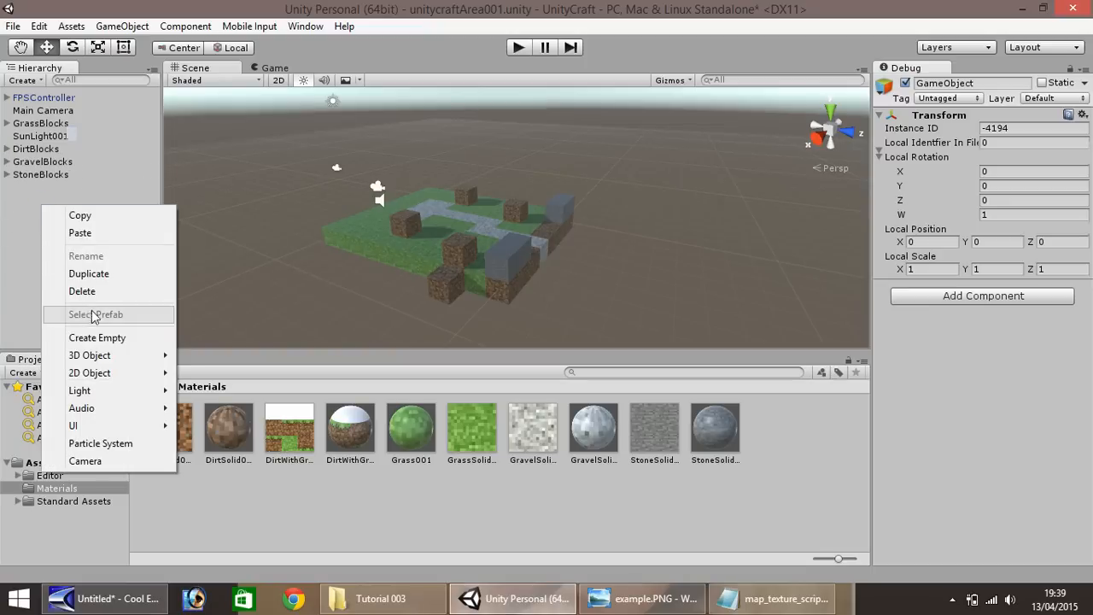
{"action": "left_click", "coordinate": [109, 342]}
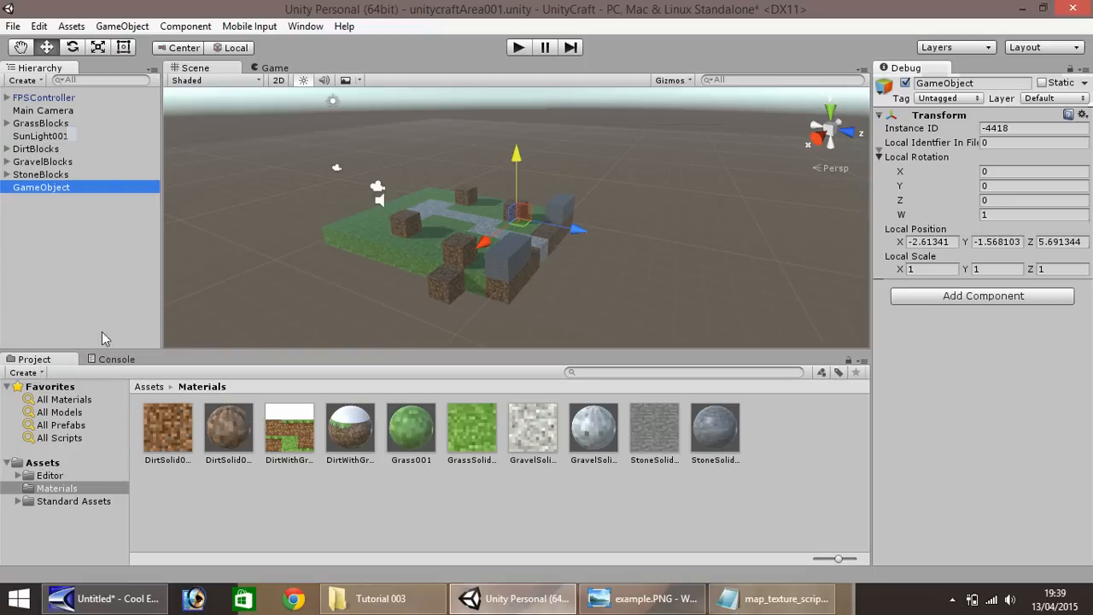
{"action": "right_click", "coordinate": [42, 188]}
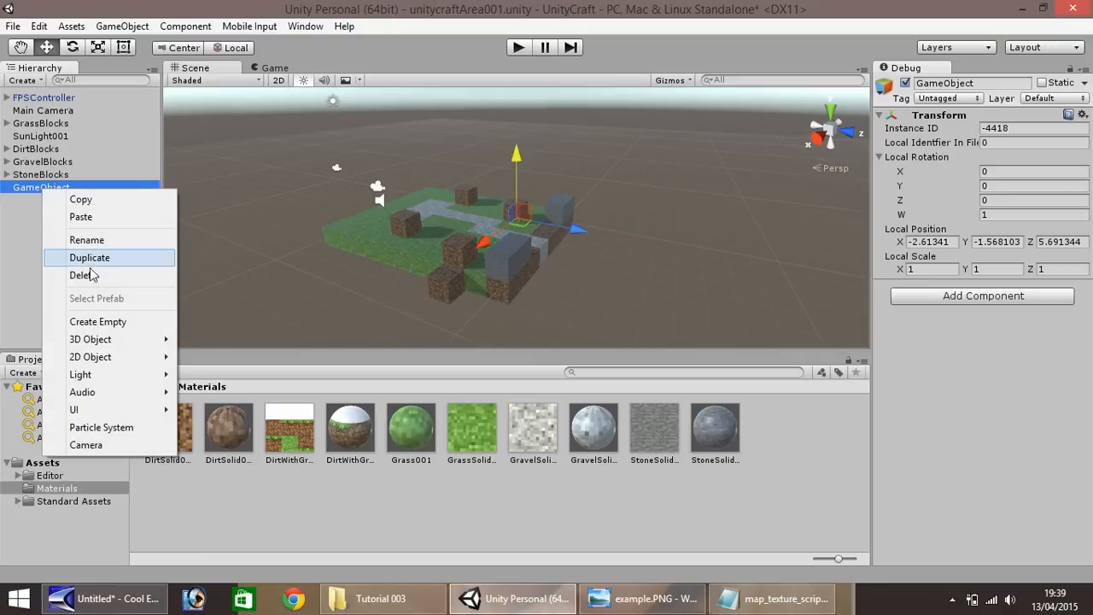
{"action": "left_click", "coordinate": [86, 240]}
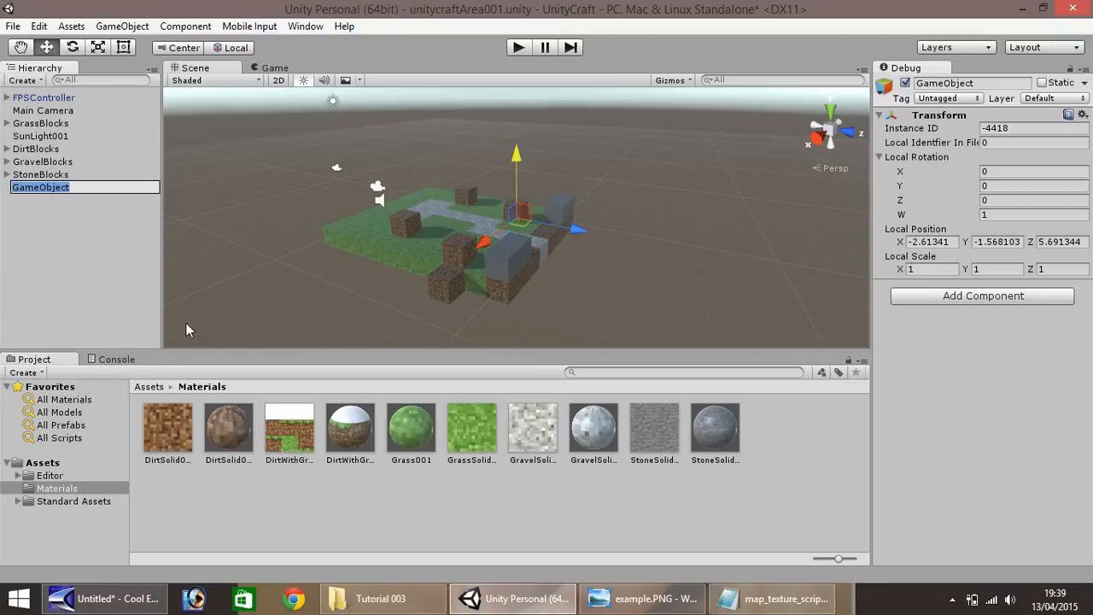
{"action": "type", "text": "Dirt"}
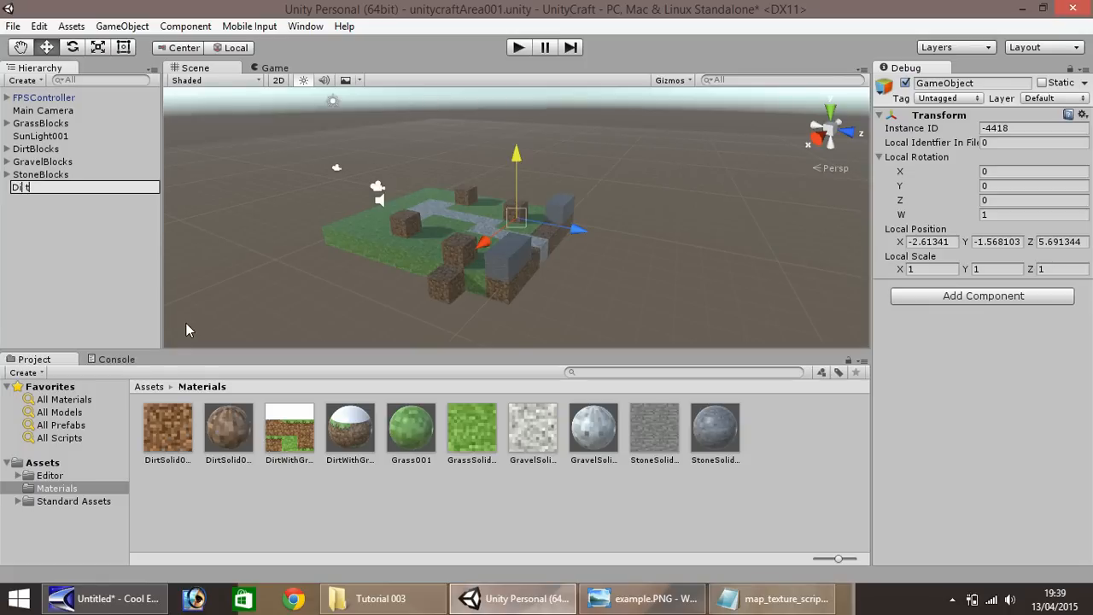
{"action": "type", "text": "GrassBlocks"}
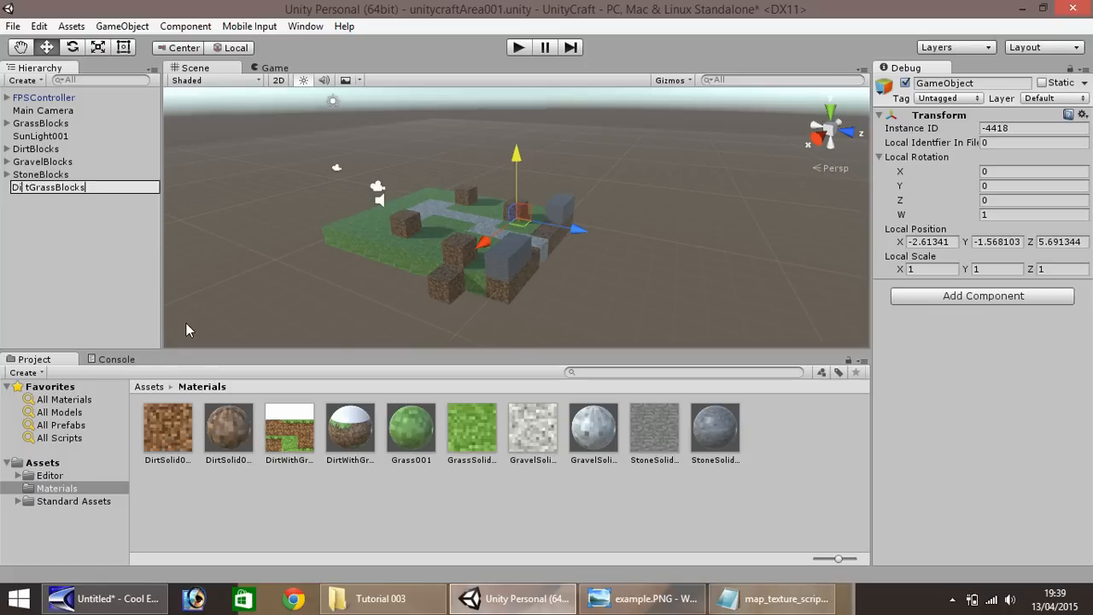
{"action": "key", "text": "Return"}
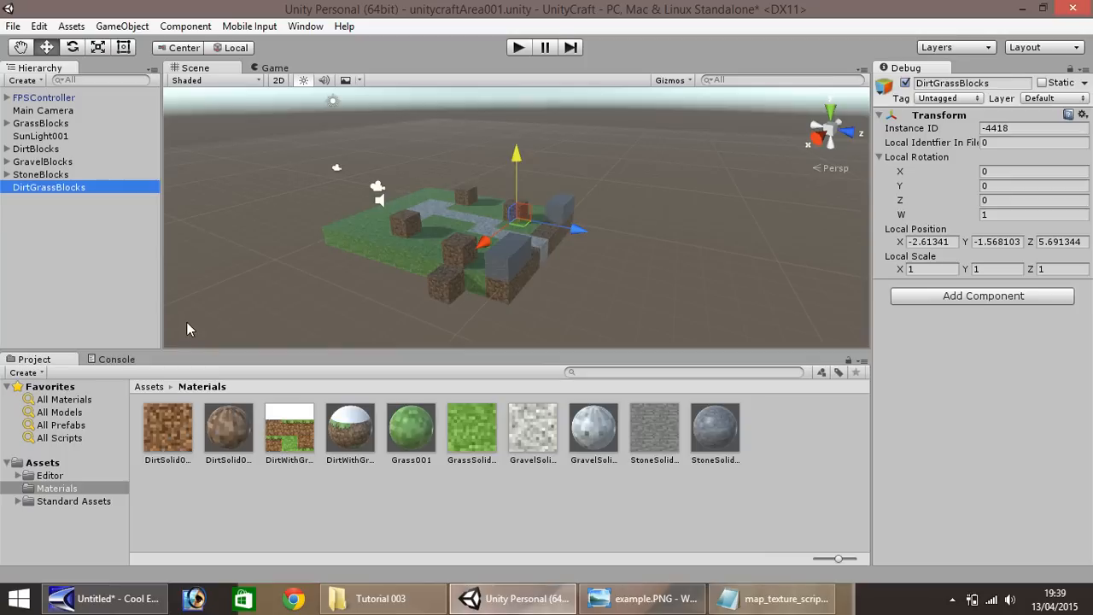
Move the DWG001 block out of the DirtBlocks group into DirtGrassBlocks, leaving DirtBlocks collapsed in the hierarchy
{"action": "left_click", "coordinate": [6, 149]}
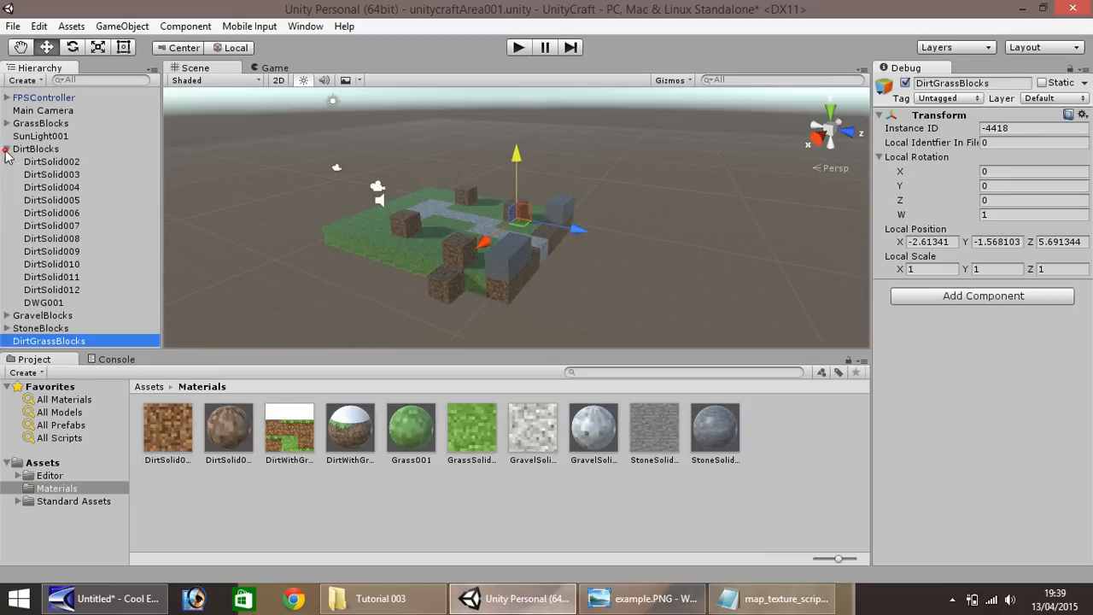
{"action": "left_click", "coordinate": [53, 303]}
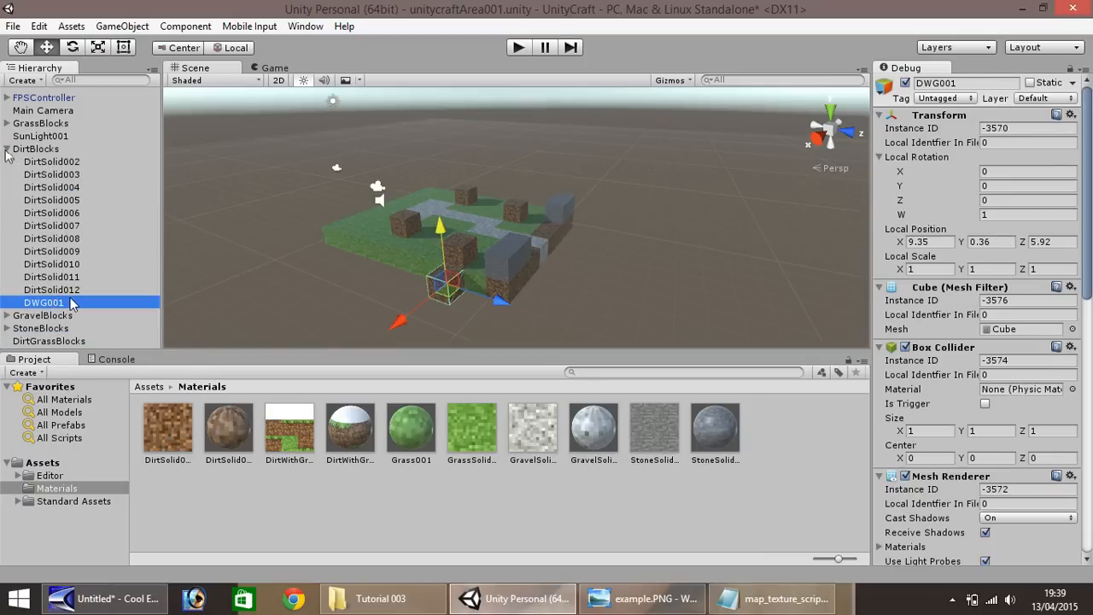
{"action": "left_click_drag", "start_coordinate": [71, 303], "coordinate": [61, 346]}
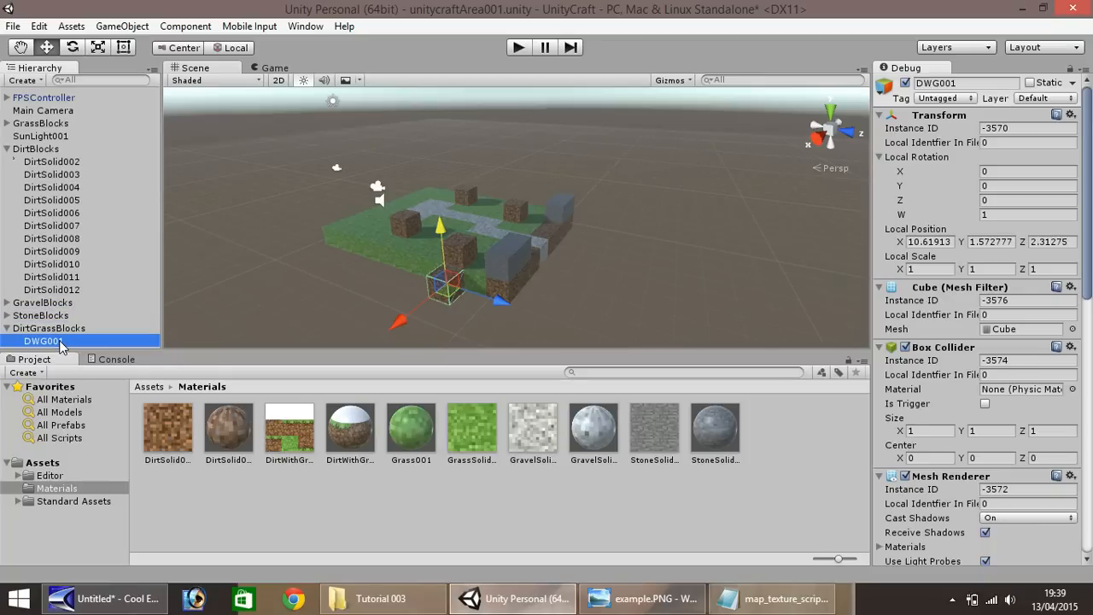
{"action": "left_click", "coordinate": [7, 149]}
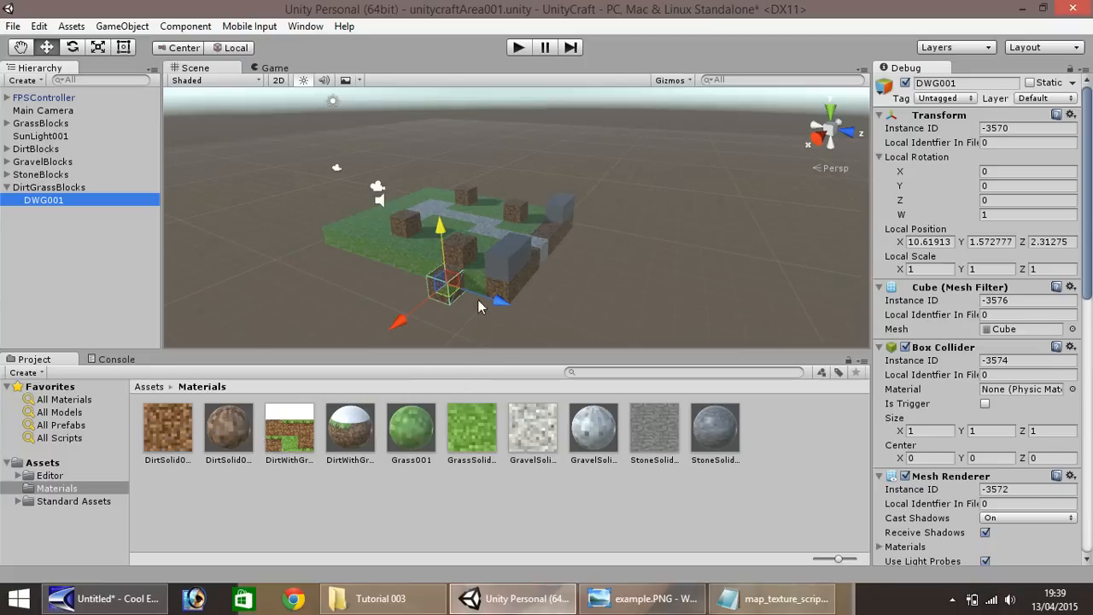
Apply the DirtWithGrass001 material to the DWG001 block at the edge of the grass
{"action": "scroll", "coordinate": [451, 306], "scroll_direction": "up", "scroll_amount": 6}
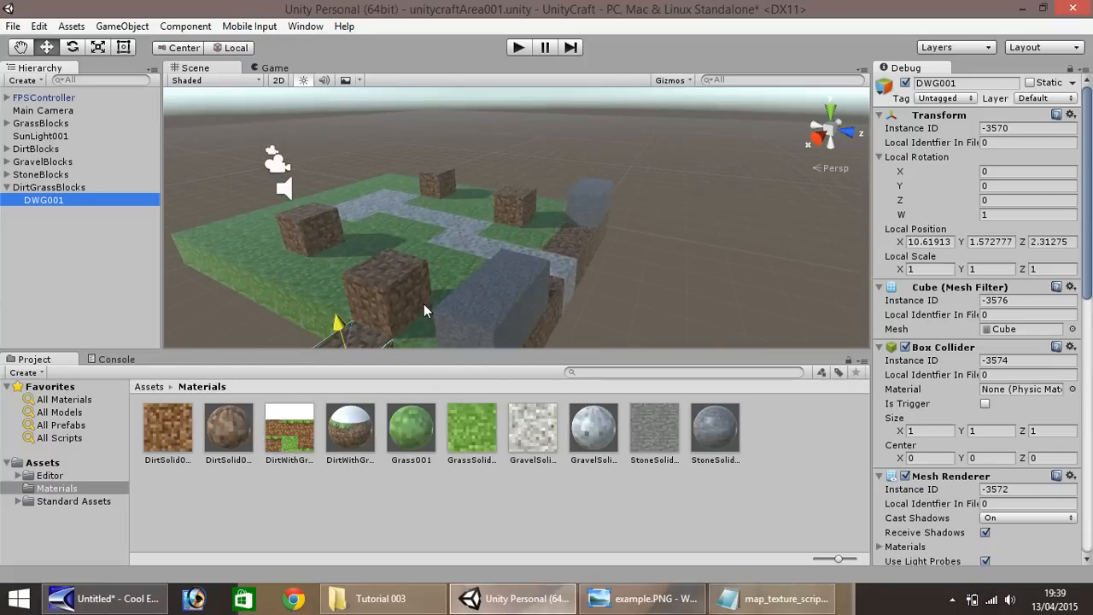
{"action": "right_click_drag", "start_coordinate": [422, 305], "coordinate": [389, 341]}
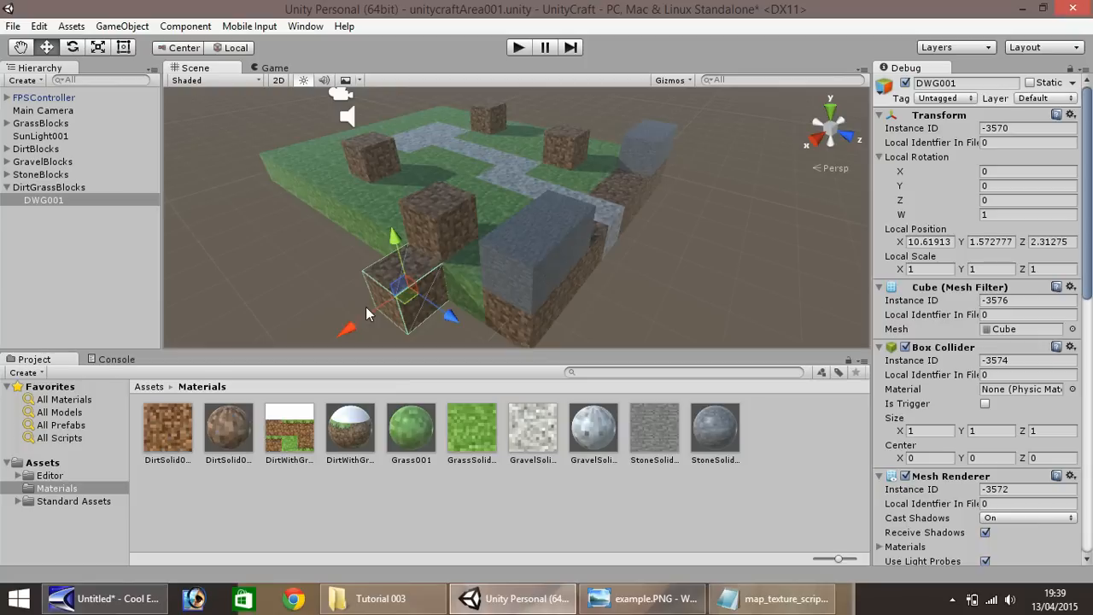
{"action": "left_click", "coordinate": [348, 443]}
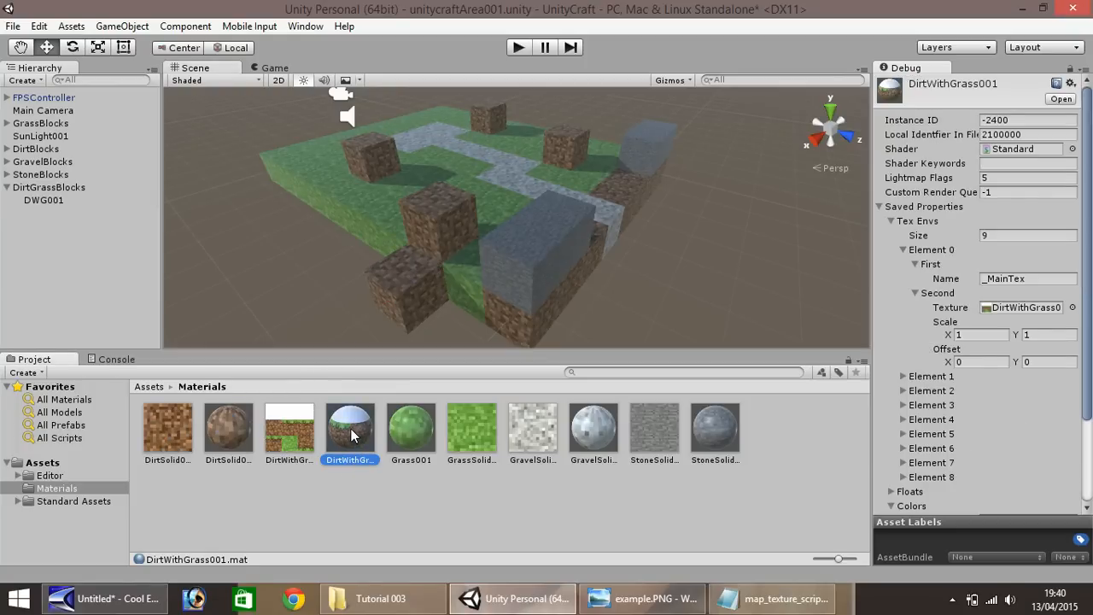
{"action": "left_click_drag", "start_coordinate": [352, 435], "coordinate": [410, 301]}
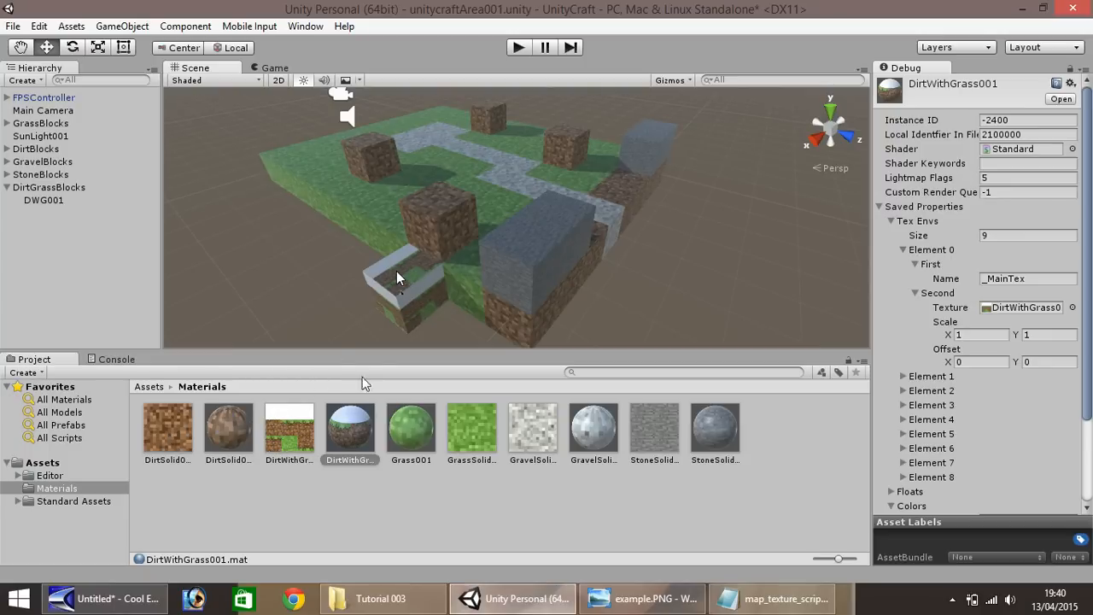
Play-test the scene, walk towards the DWG001 block to examine its texture, and stop the game
{"action": "left_click", "coordinate": [523, 47]}
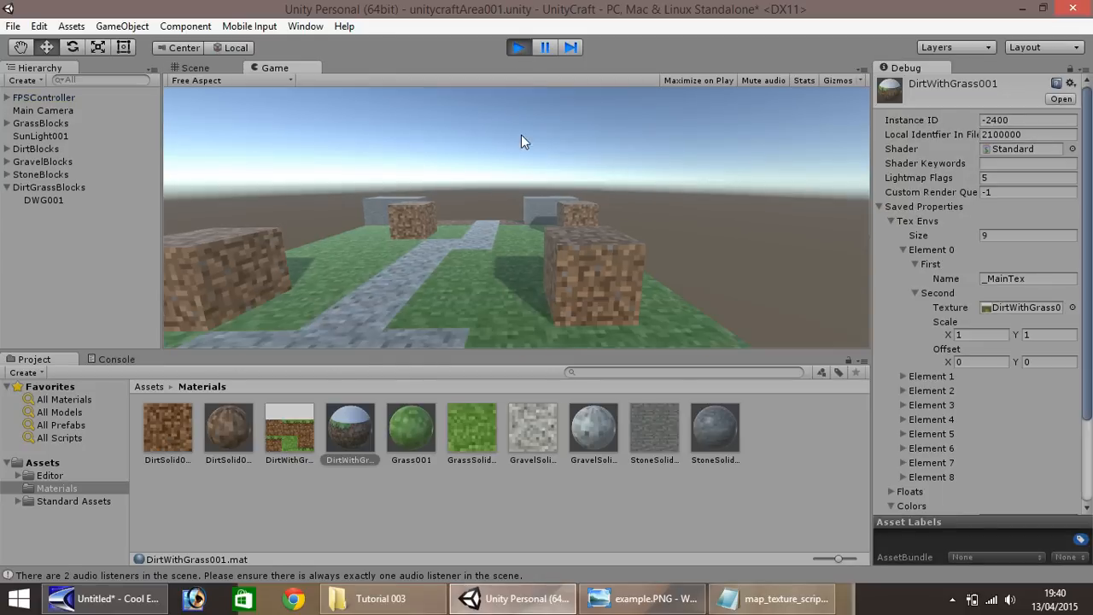
{"action": "key", "text": "w"}
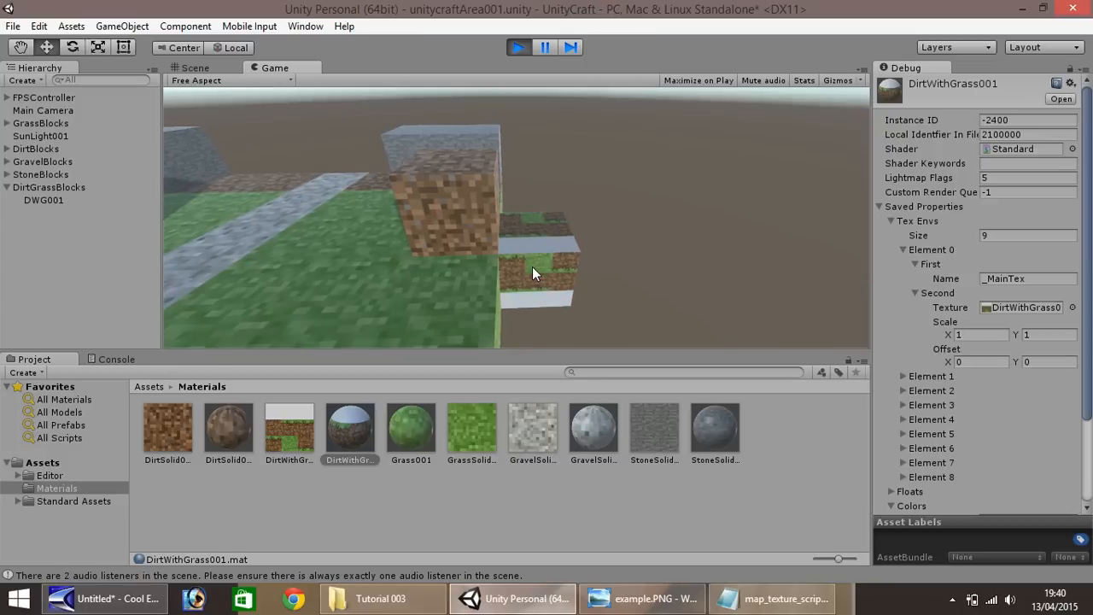
{"action": "left_click", "coordinate": [519, 47]}
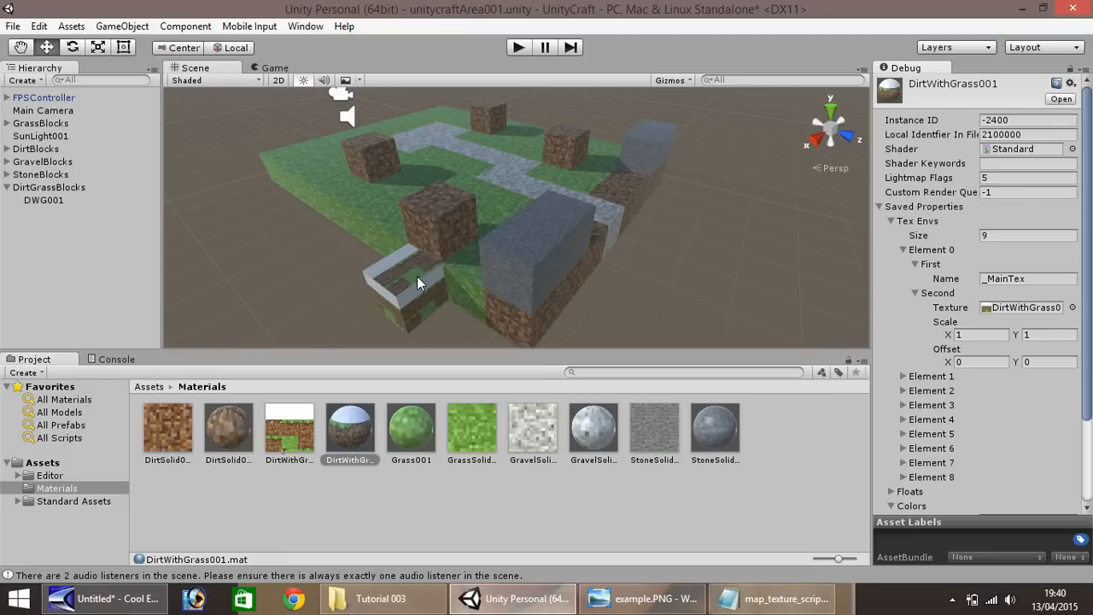
Create a new folder named Scripts directly under Assets
{"action": "left_click", "coordinate": [43, 463]}
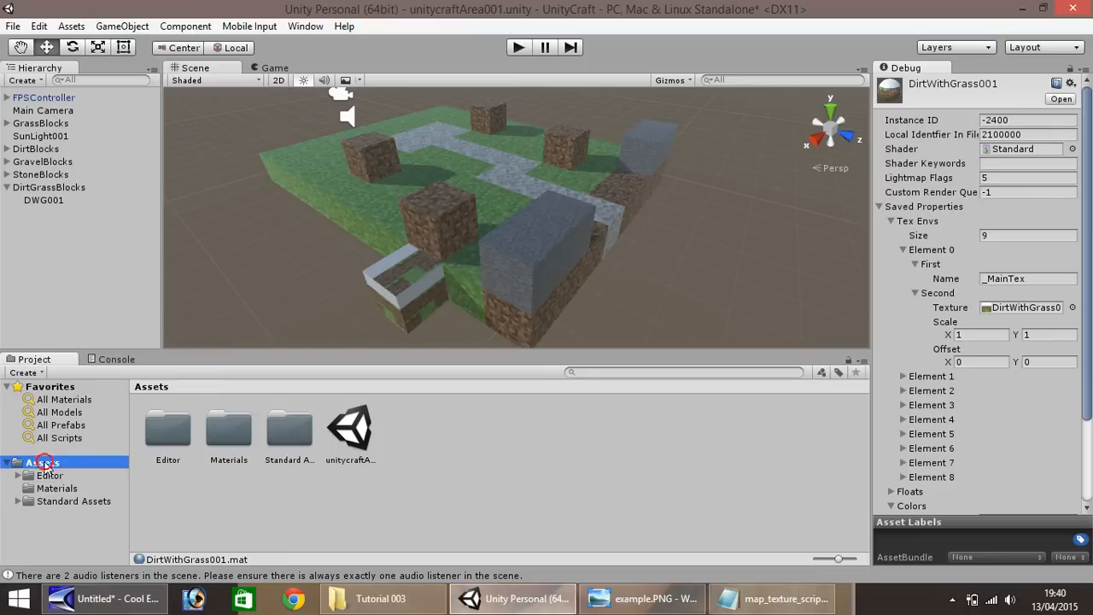
{"action": "right_click", "coordinate": [448, 422]}
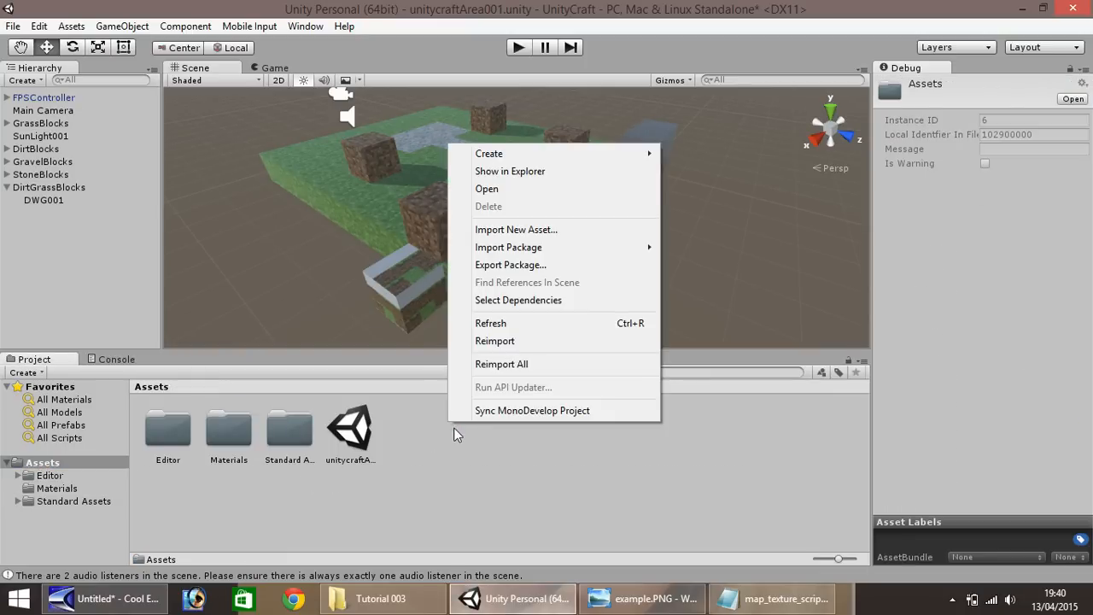
{"action": "left_click", "coordinate": [632, 152]}
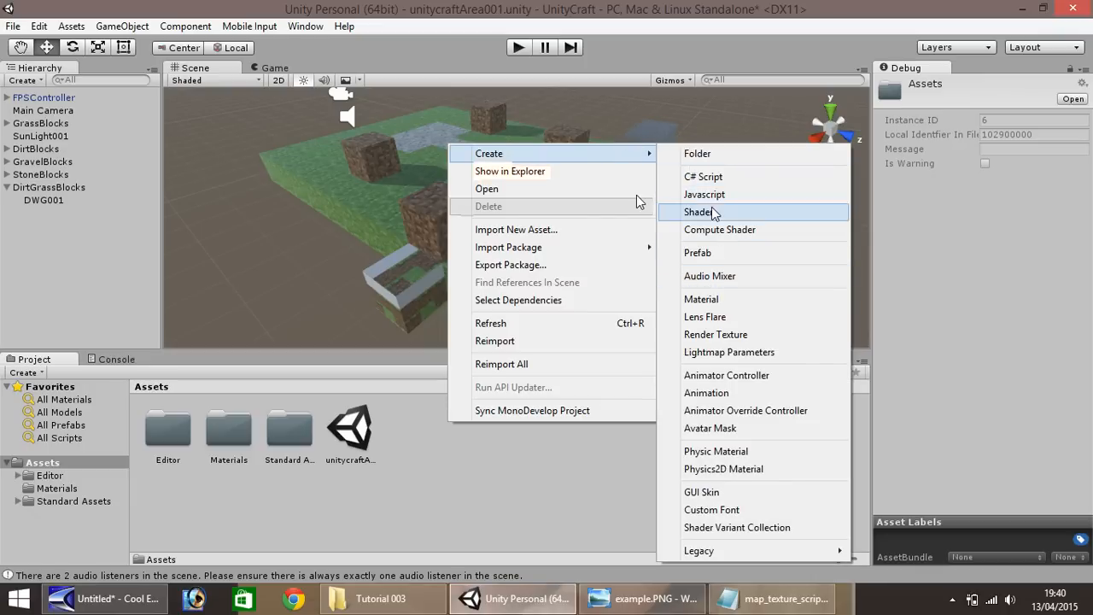
{"action": "left_click", "coordinate": [699, 154]}
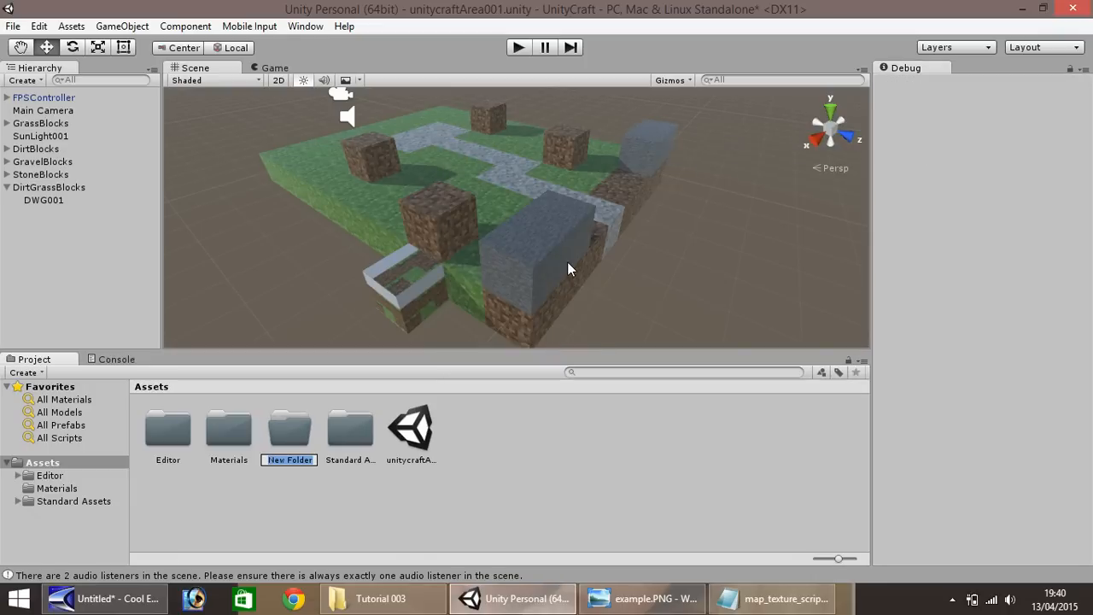
{"action": "type", "text": "Scripts"}
{"action": "key", "text": "Return"}
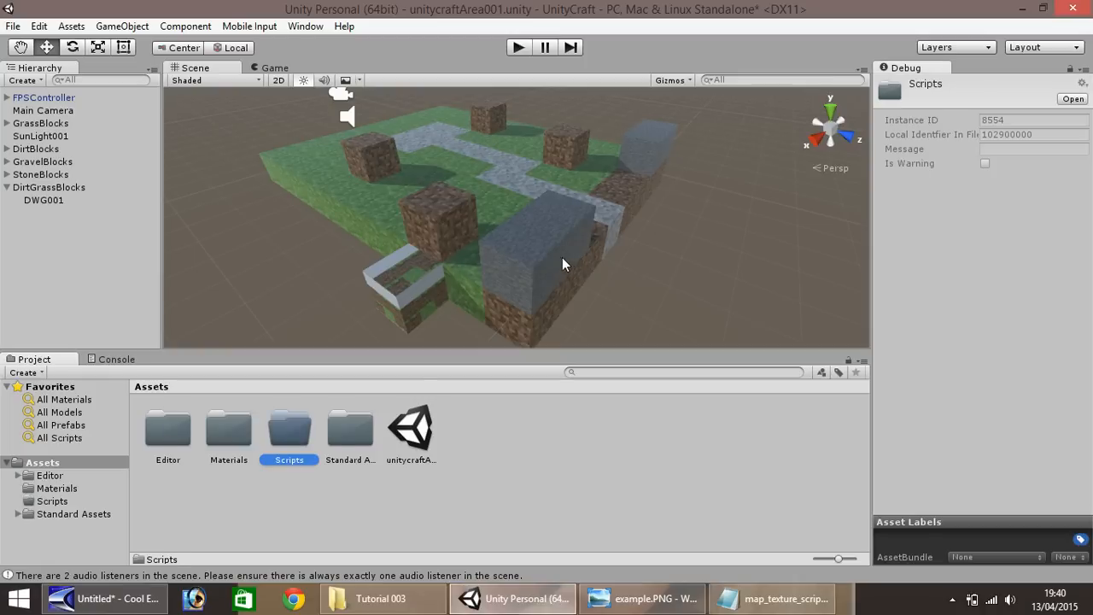
Create a Javascript file named map_texture inside the Scripts folder
{"action": "double_click", "coordinate": [293, 435]}
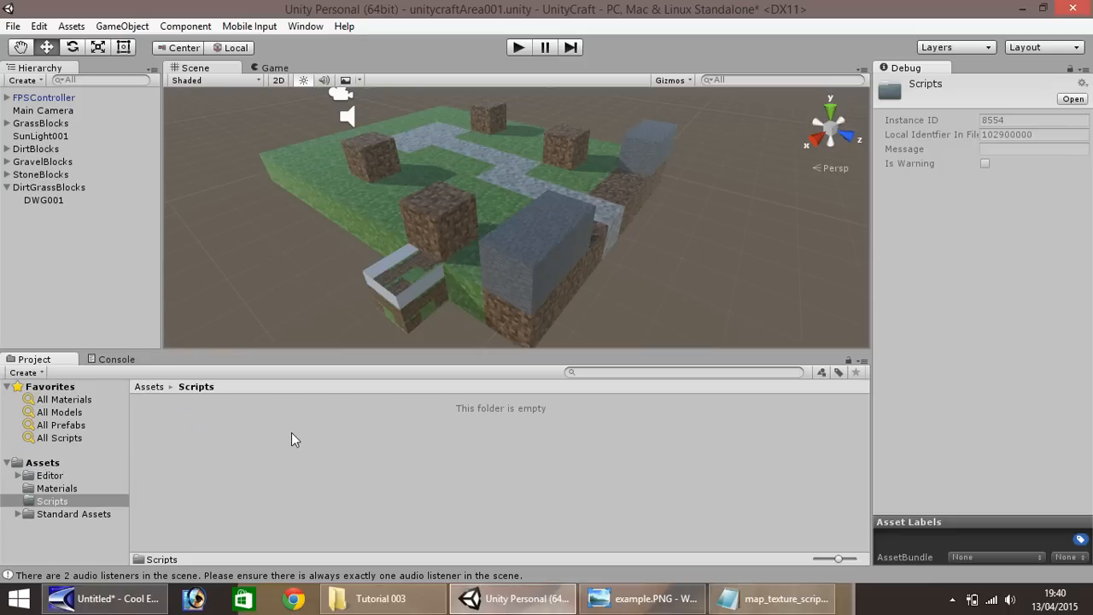
{"action": "right_click", "coordinate": [205, 436]}
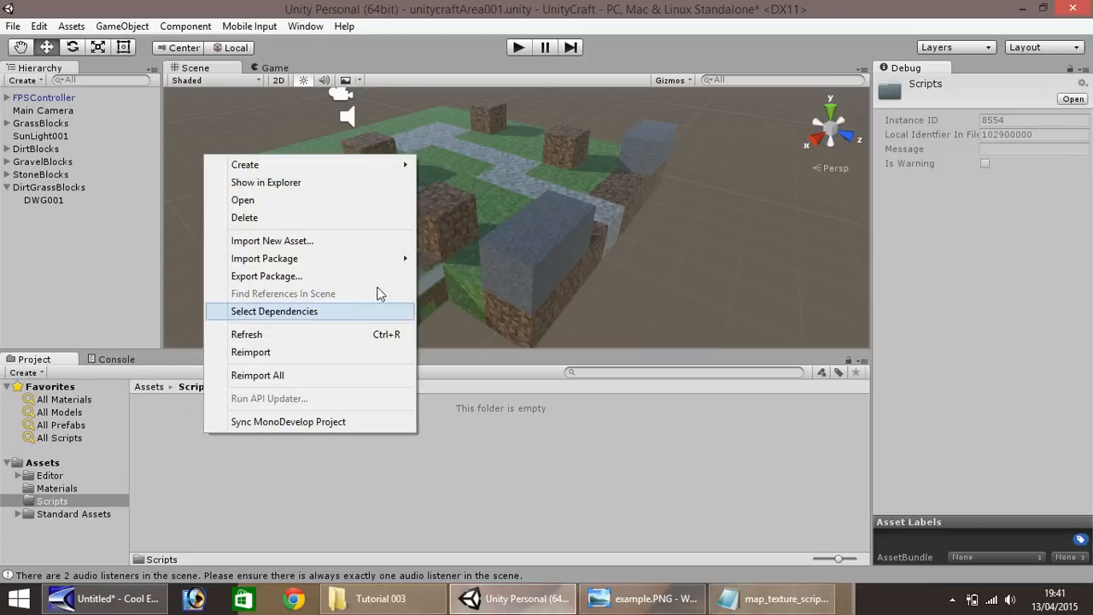
{"action": "mouse_move", "coordinate": [392, 163]}
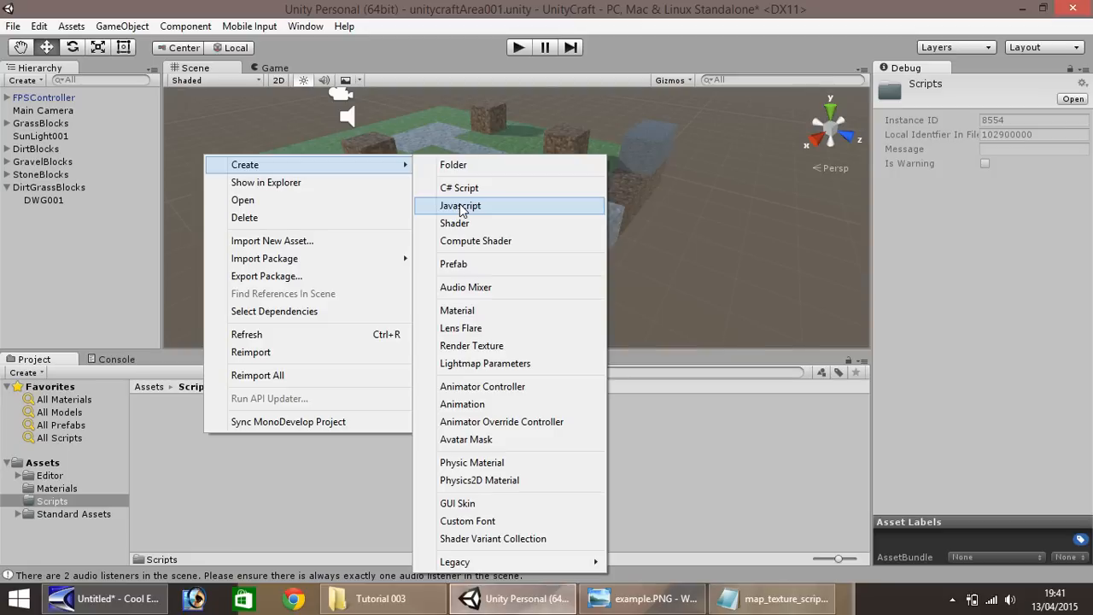
{"action": "left_click", "coordinate": [460, 206]}
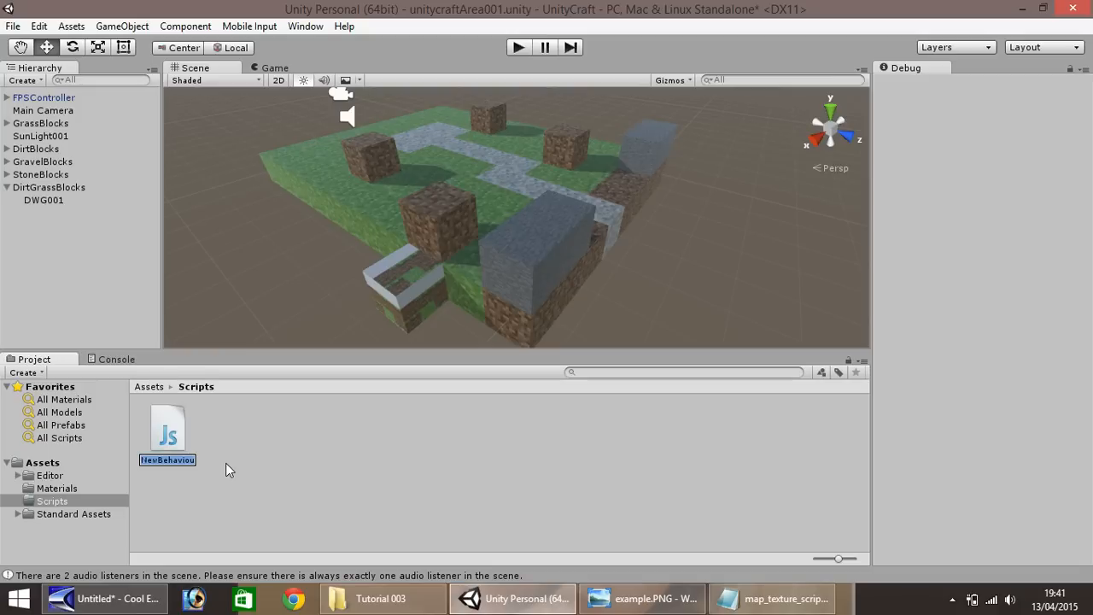
{"action": "type", "text": "map_texture"}
{"action": "key", "text": "Return"}
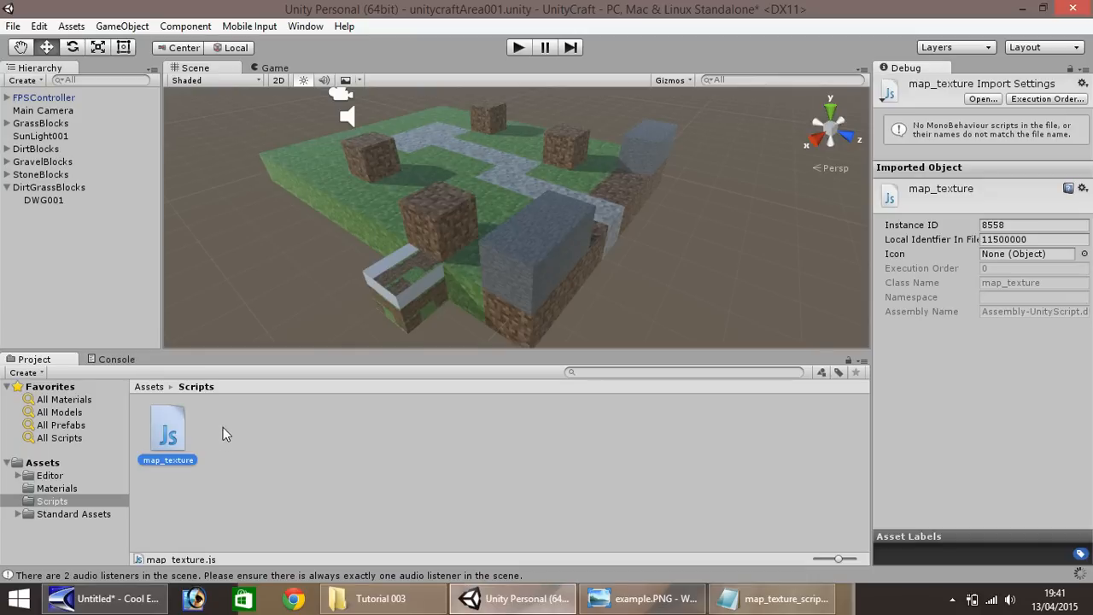
Open the map_texture script in MonoDevelop and delete all of its default code
{"action": "double_click", "coordinate": [163, 430]}
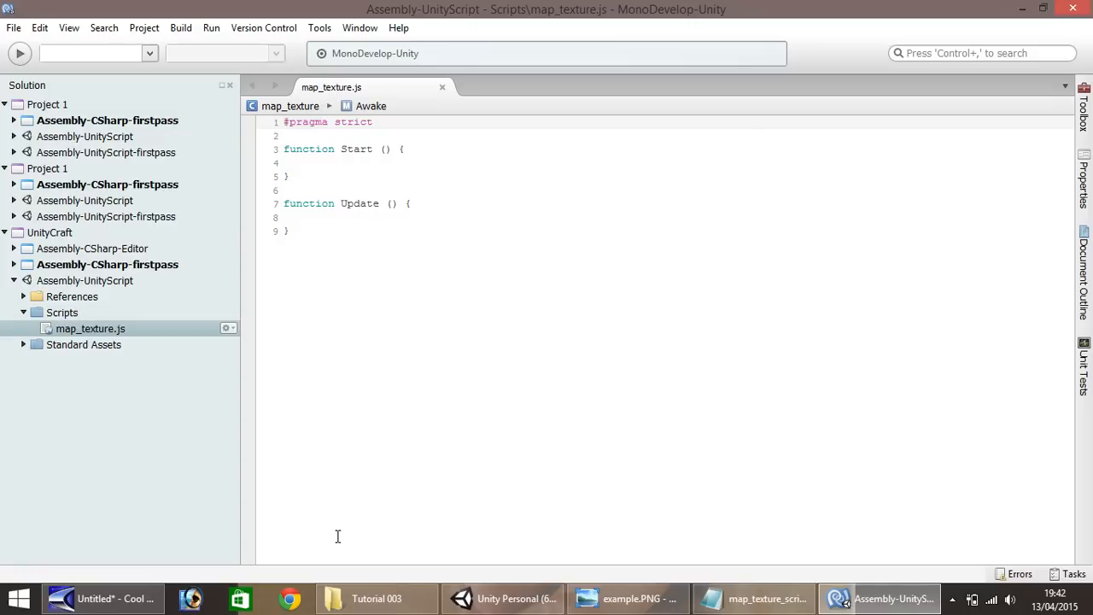
{"action": "left_click", "coordinate": [504, 598]}
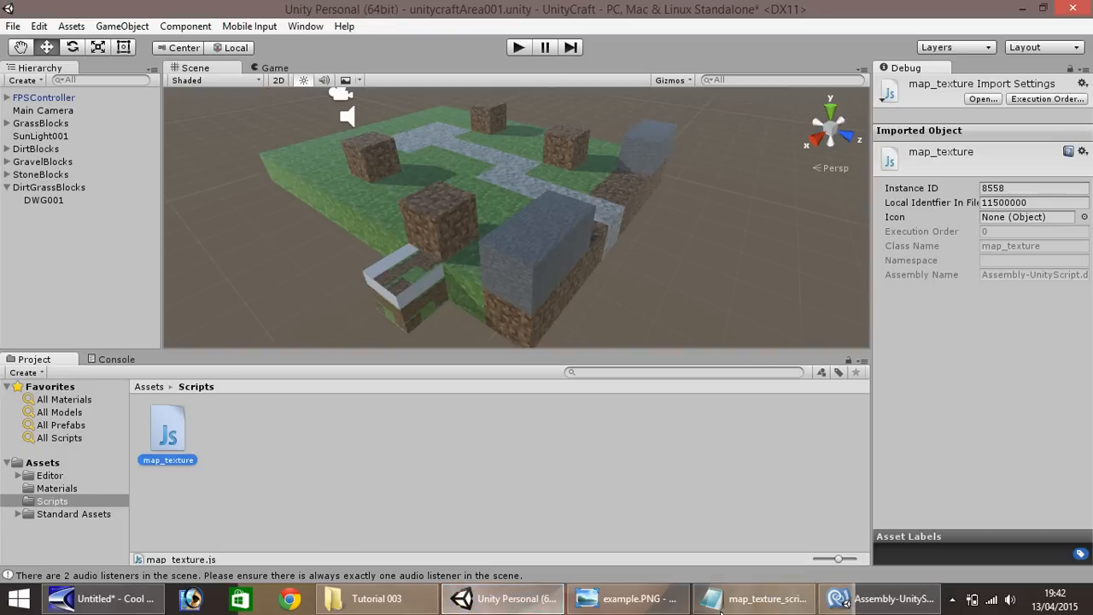
{"action": "left_click", "coordinate": [880, 598]}
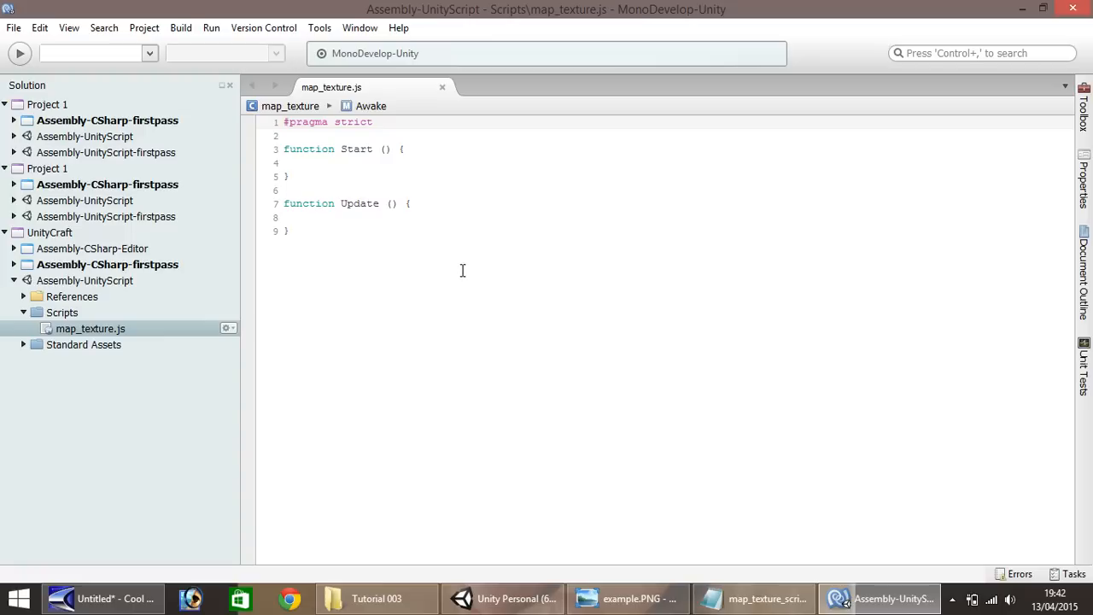
{"action": "left_click", "coordinate": [1084, 176]}
{"action": "left_click_drag", "start_coordinate": [295, 229], "coordinate": [270, 126]}
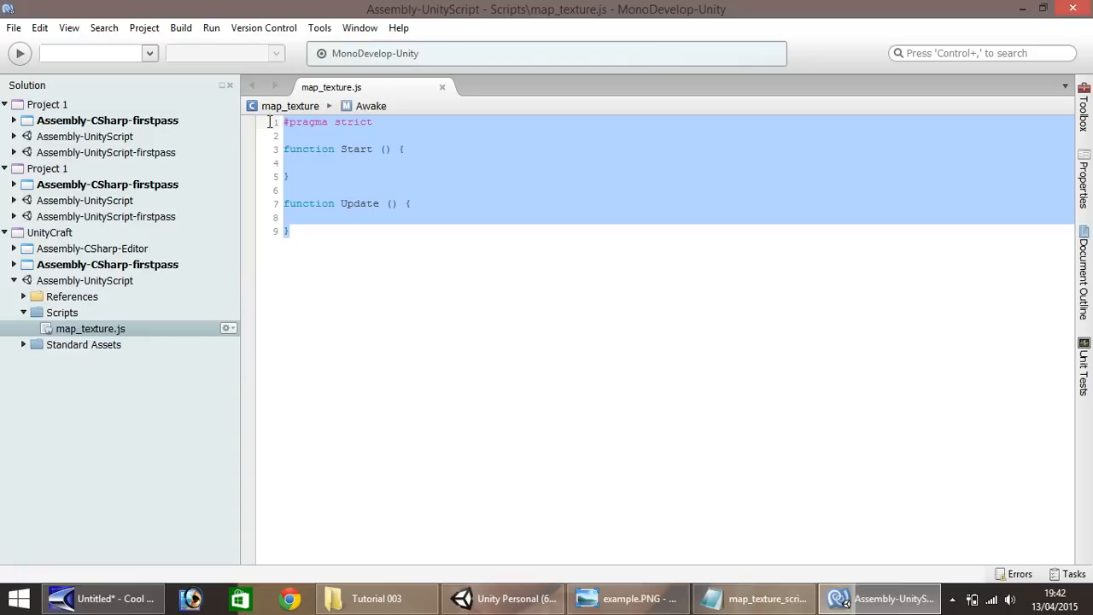
{"action": "key", "text": "Delete"}
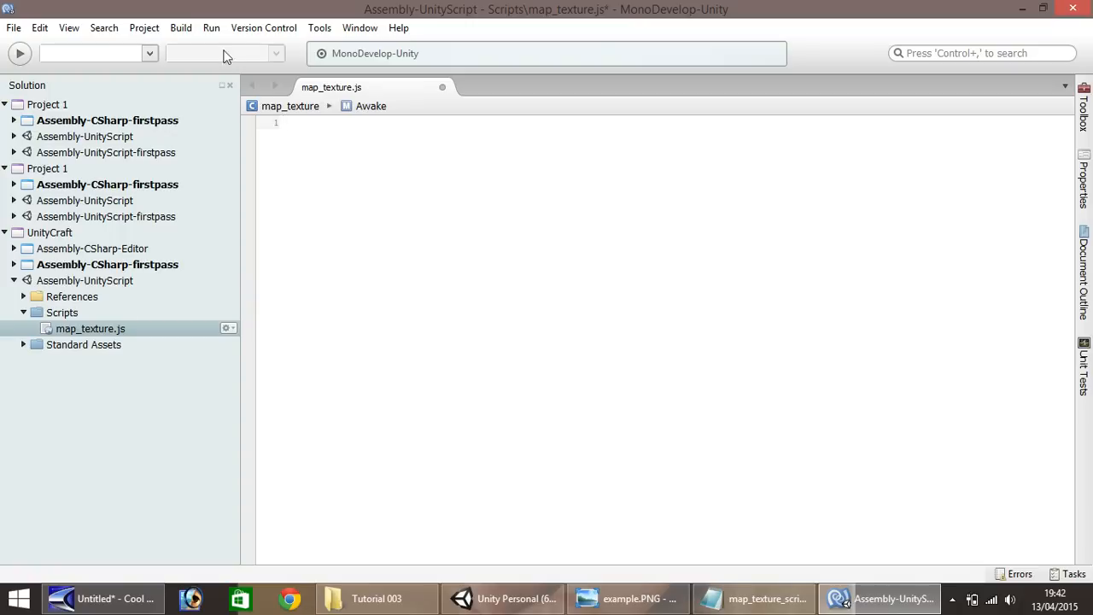
Copy the entire code from map_texture_script.txt in Notepad into the empty map_texture.js in MonoDevelop and review the pasted UV mapping
{"action": "left_click", "coordinate": [757, 598]}
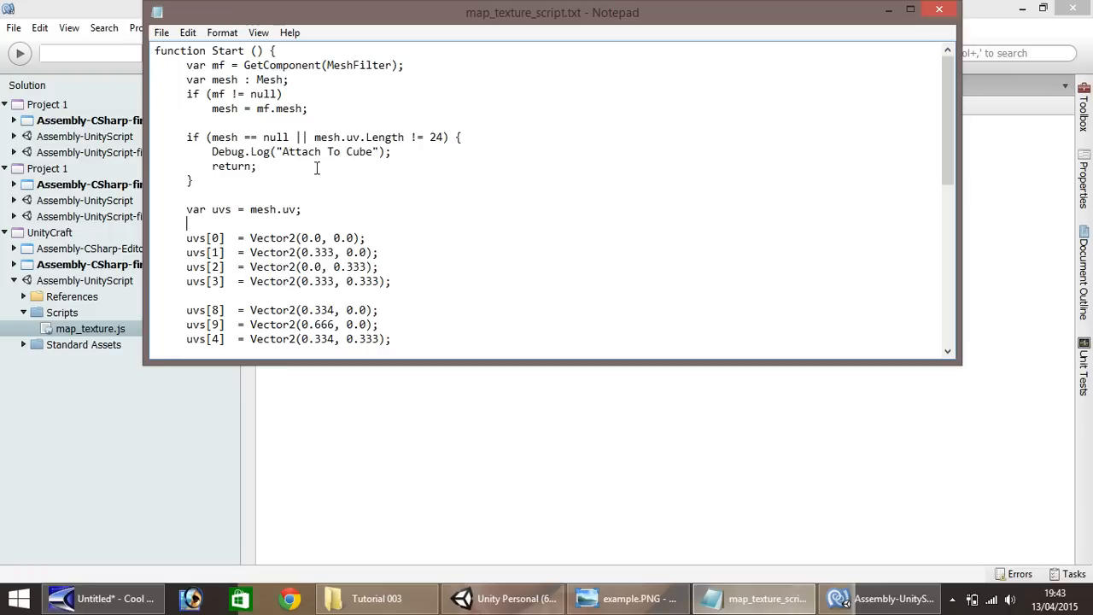
{"action": "key", "text": "ctrl+a"}
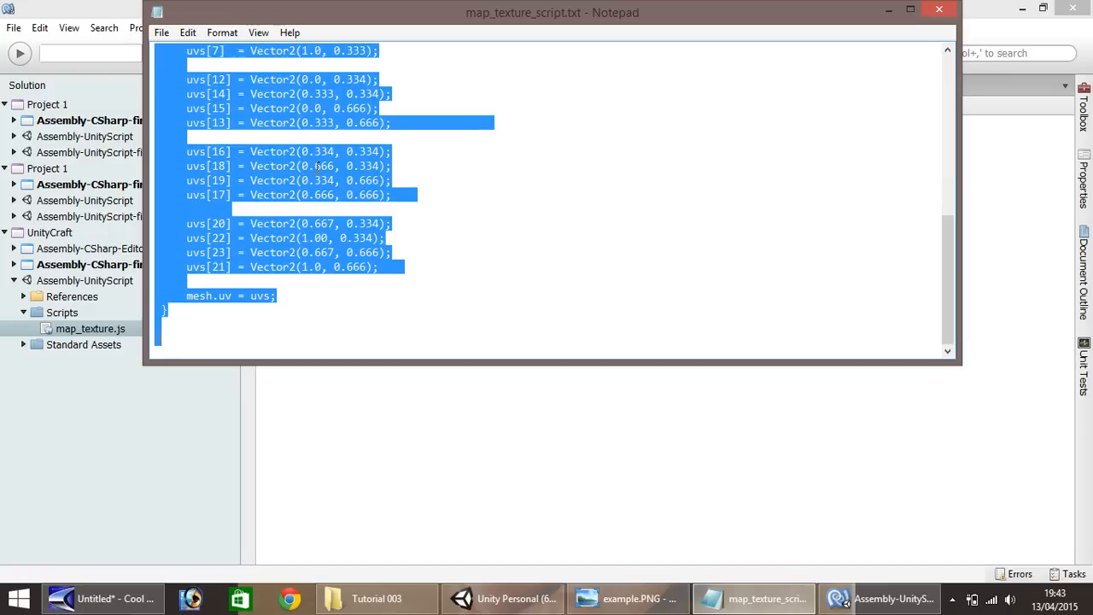
{"action": "left_click", "coordinate": [428, 390]}
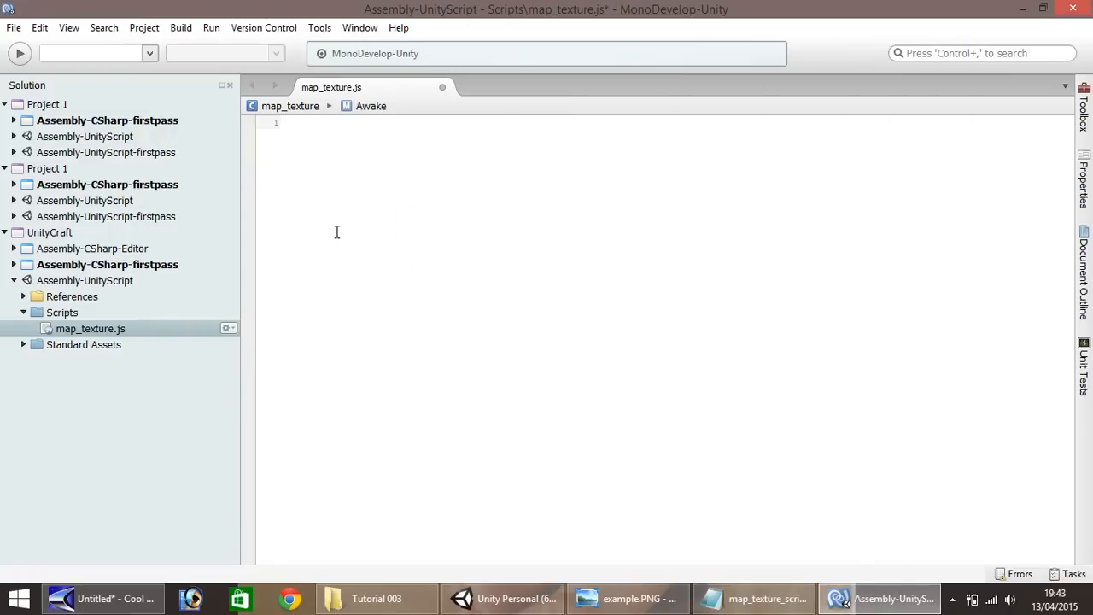
{"action": "key", "text": "ctrl+v"}
{"action": "scroll", "coordinate": [442, 297], "scroll_direction": "up", "scroll_amount": 5}
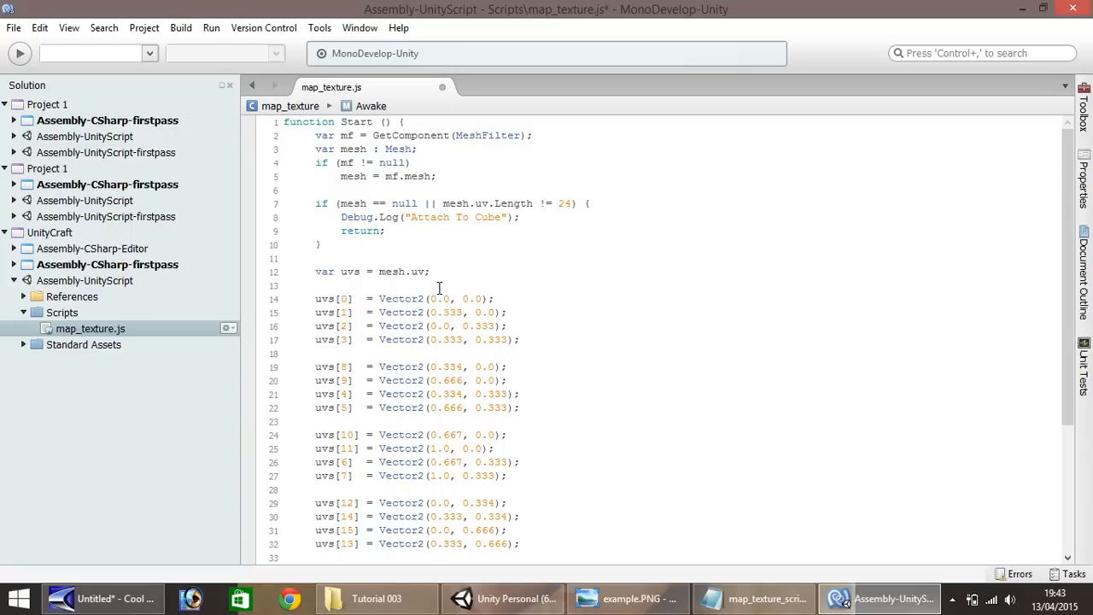
{"action": "left_click", "coordinate": [735, 598]}
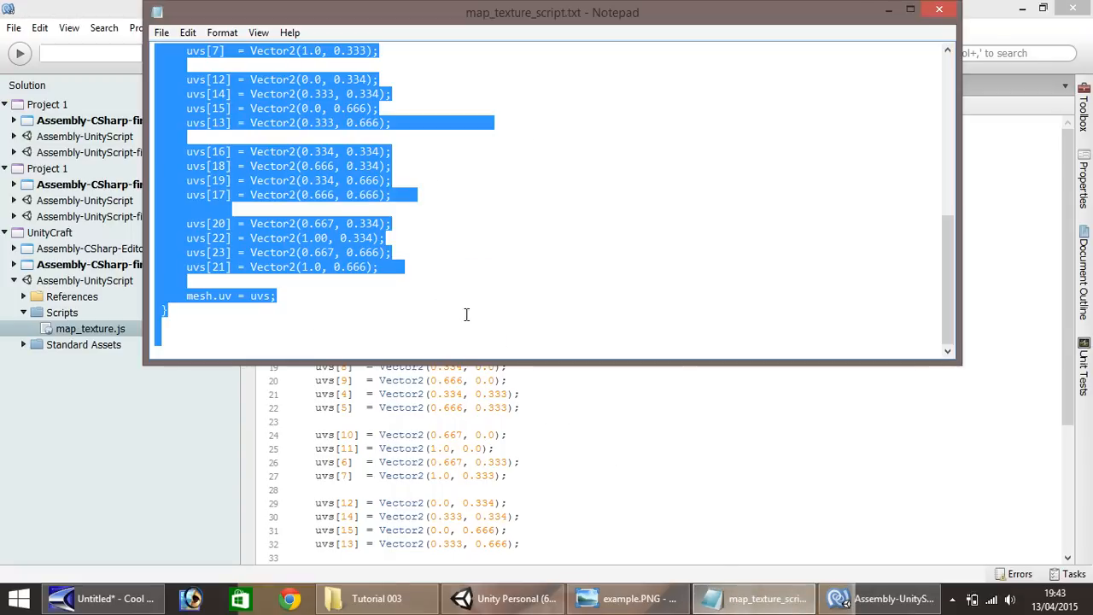
{"action": "left_click", "coordinate": [577, 422]}
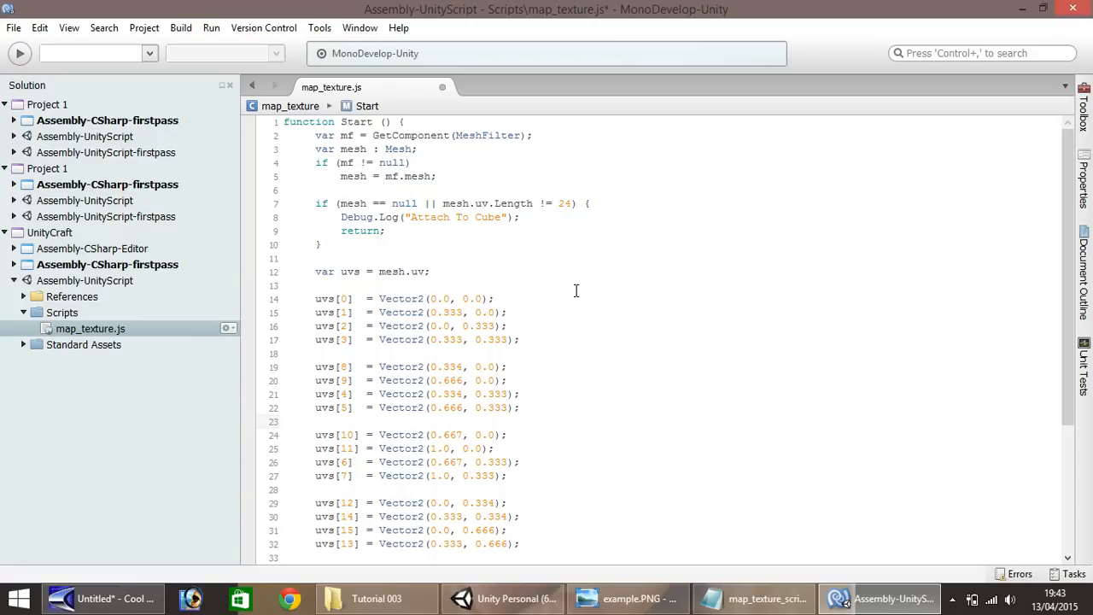
{"action": "scroll", "coordinate": [575, 294], "scroll_direction": "down", "scroll_amount": 5}
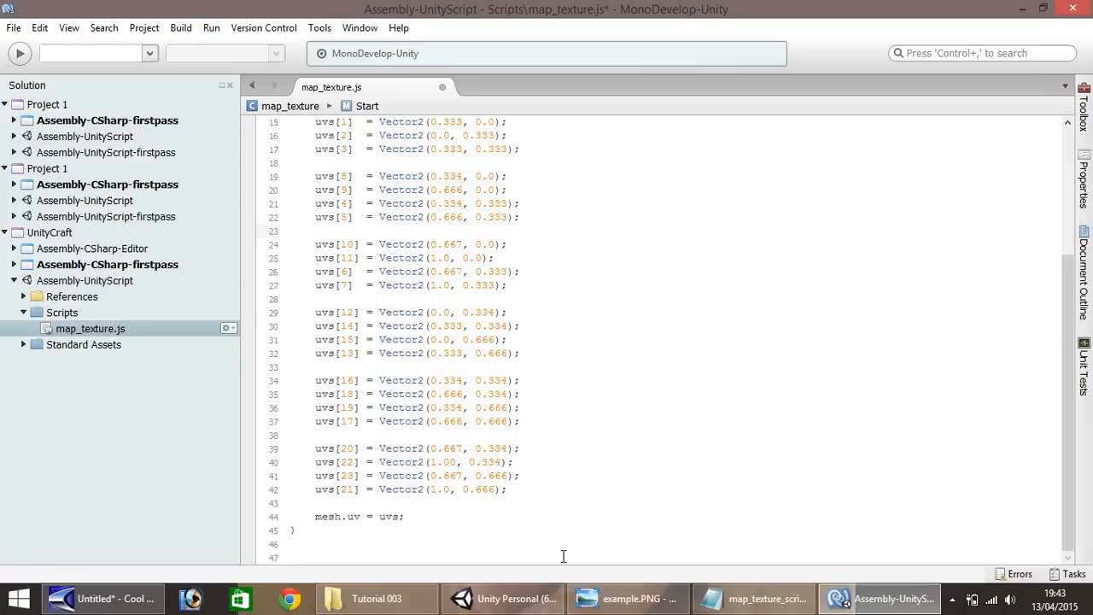
{"action": "scroll", "coordinate": [564, 547], "scroll_direction": "up", "scroll_amount": 5}
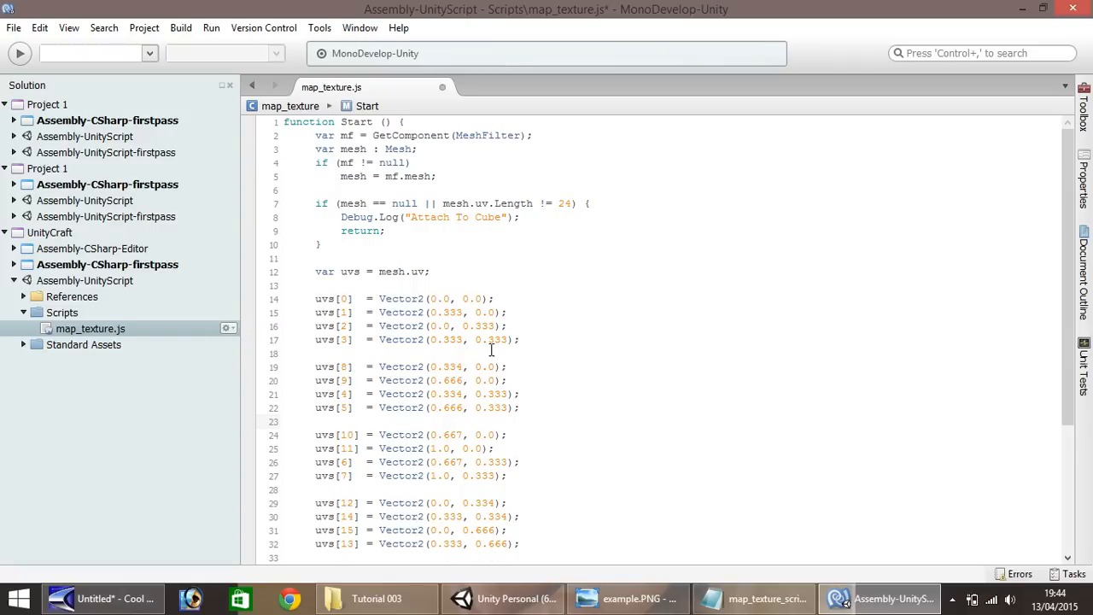
Review the UV coordinates in map_texture.js and compare their grouping with the numbered face layout in example.PNG
{"action": "scroll", "coordinate": [496, 350], "scroll_direction": "down", "scroll_amount": 5}
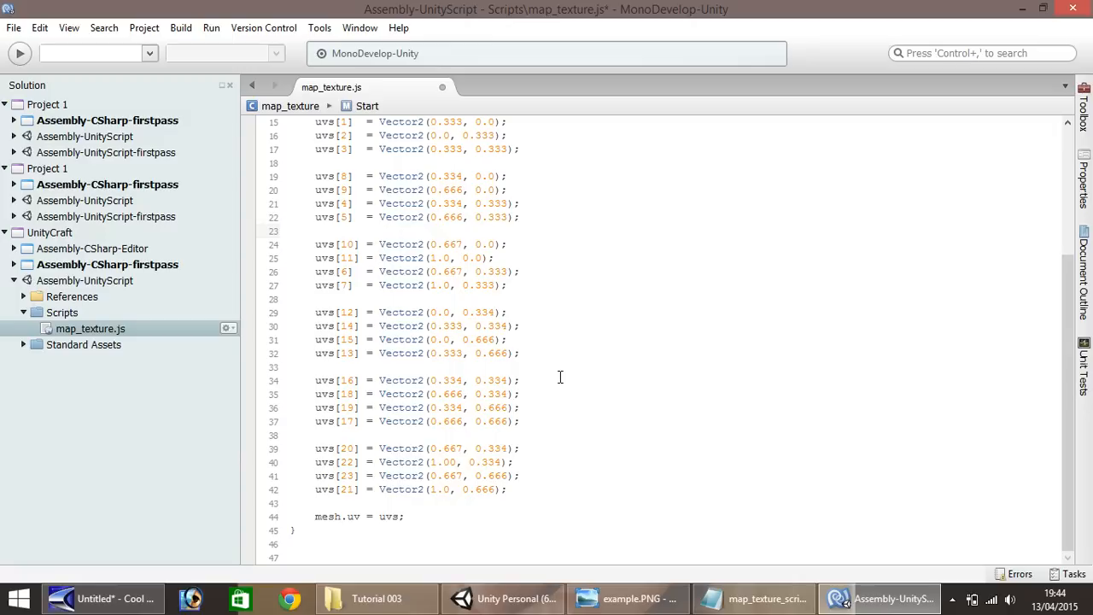
{"action": "scroll", "coordinate": [558, 373], "scroll_direction": "up", "scroll_amount": 4}
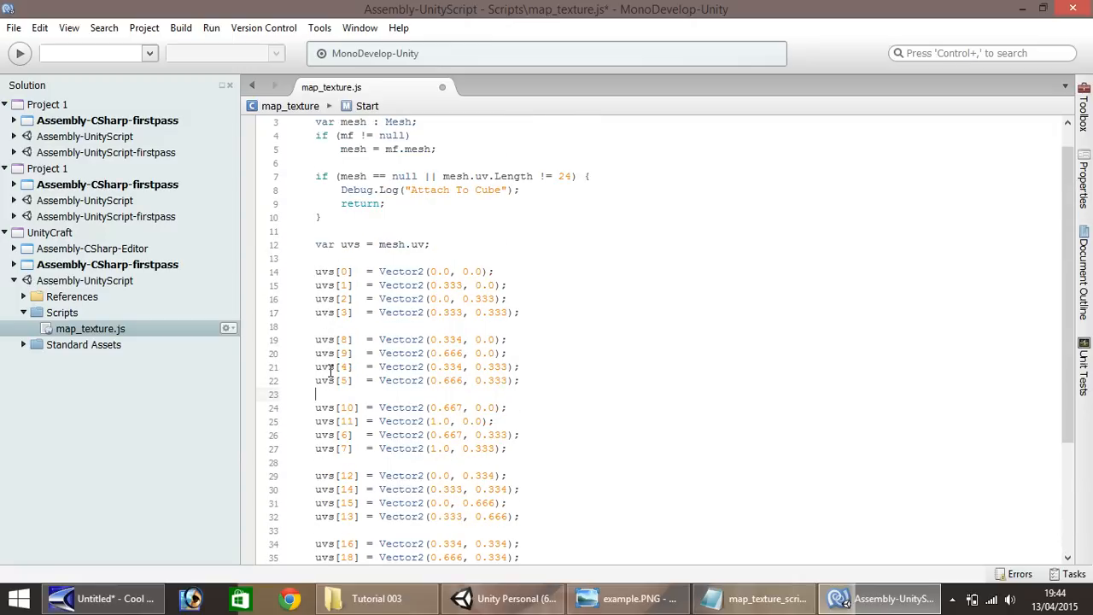
{"action": "scroll", "coordinate": [420, 304], "scroll_direction": "down", "scroll_amount": 3}
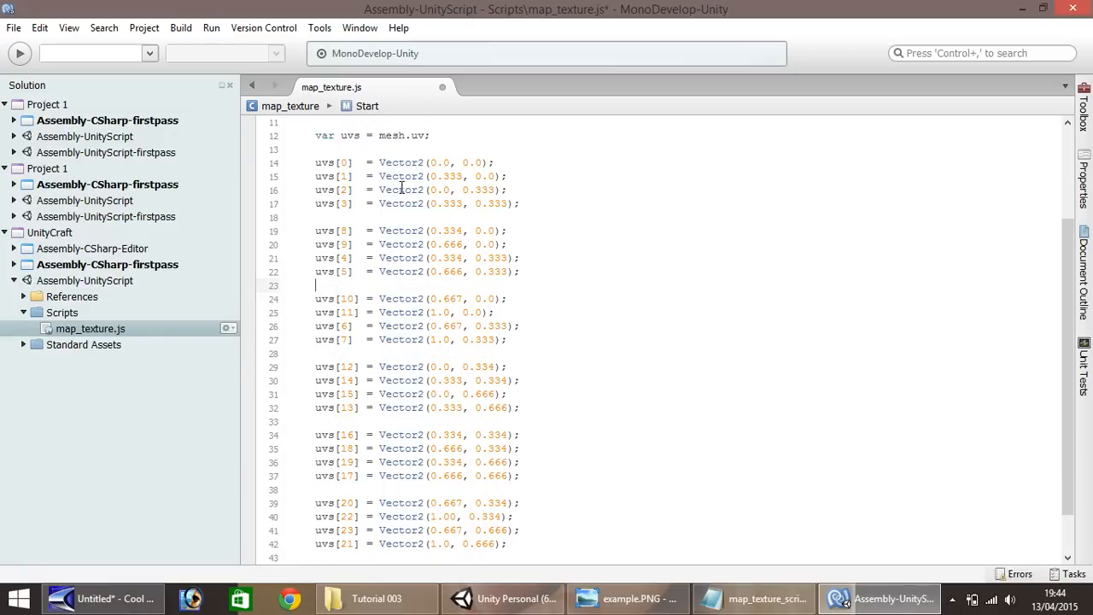
{"action": "left_click", "coordinate": [627, 598]}
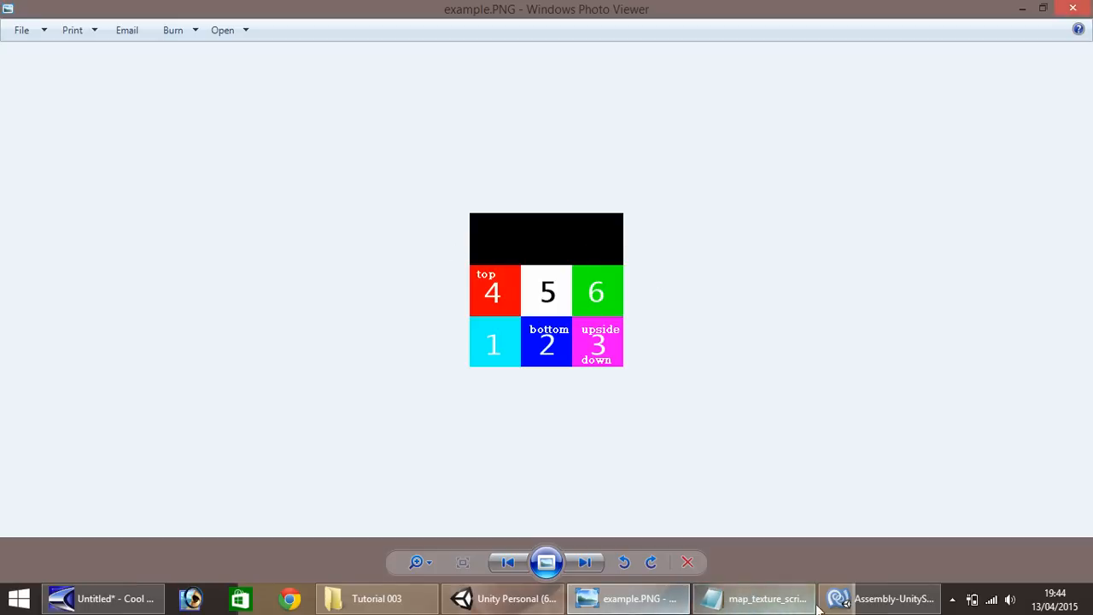
{"action": "left_click", "coordinate": [842, 594]}
{"action": "scroll", "coordinate": [550, 317], "scroll_direction": "up", "scroll_amount": 3}
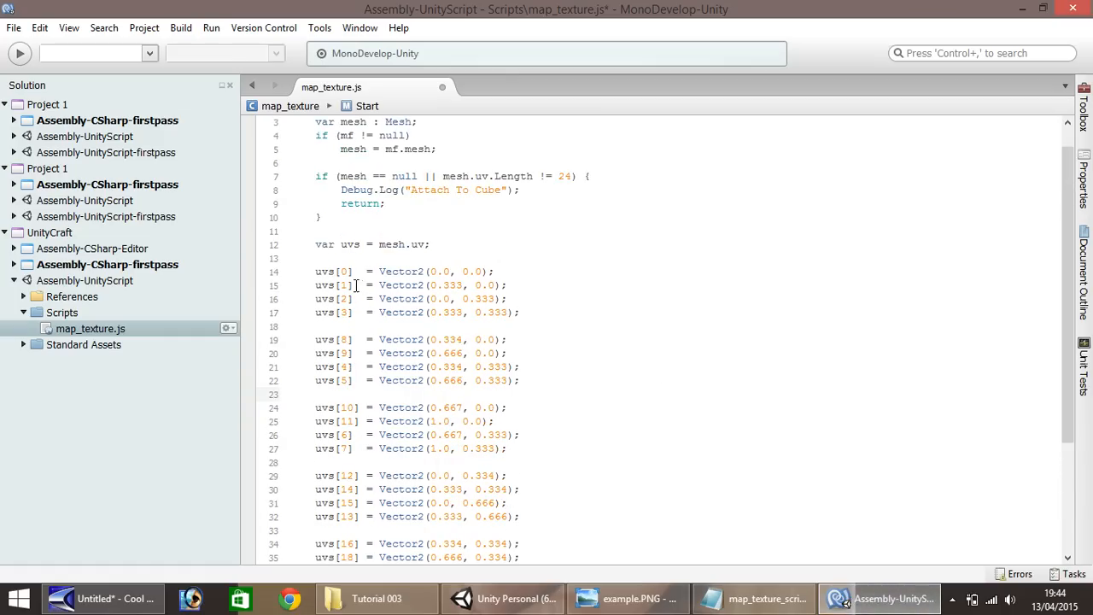
{"action": "scroll", "coordinate": [366, 285], "scroll_direction": "down", "scroll_amount": 3}
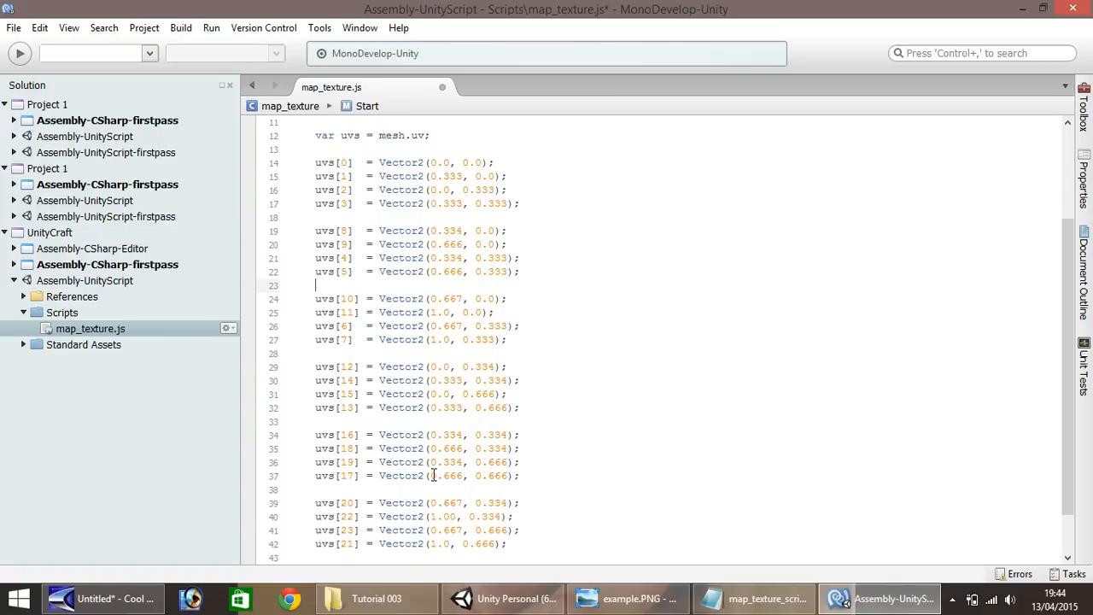
{"action": "scroll", "coordinate": [382, 457], "scroll_direction": "down", "scroll_amount": 2}
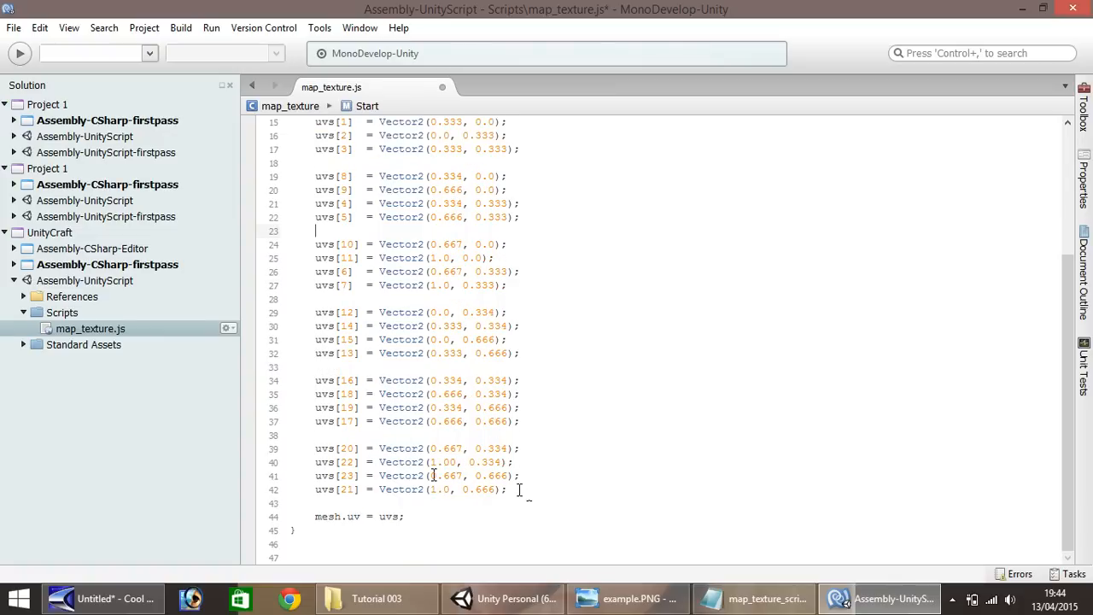
{"action": "scroll", "coordinate": [519, 488], "scroll_direction": "up", "scroll_amount": 5}
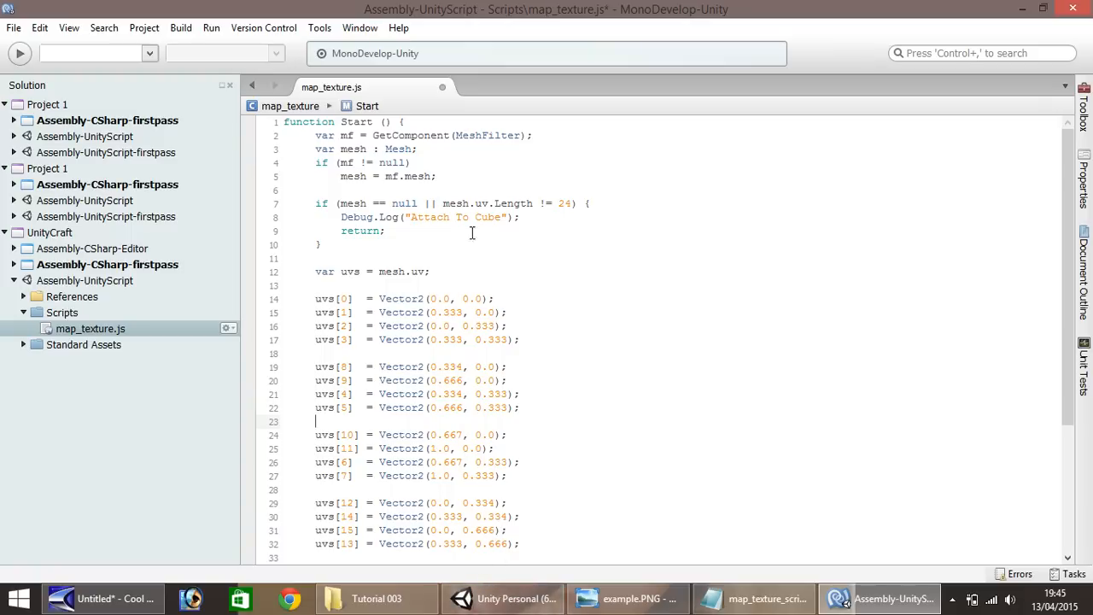
Save map_texture.js, switch to Unity and attach the map_texture script to the DWG001 block in the scene
{"action": "key", "text": "ctrl+s"}
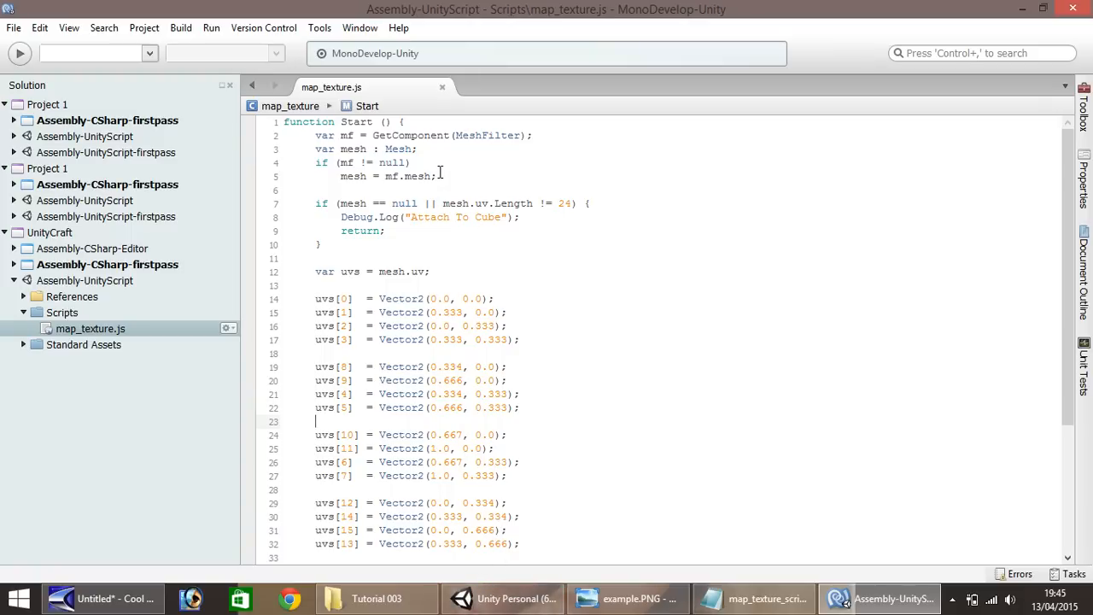
{"action": "left_click", "coordinate": [15, 28]}
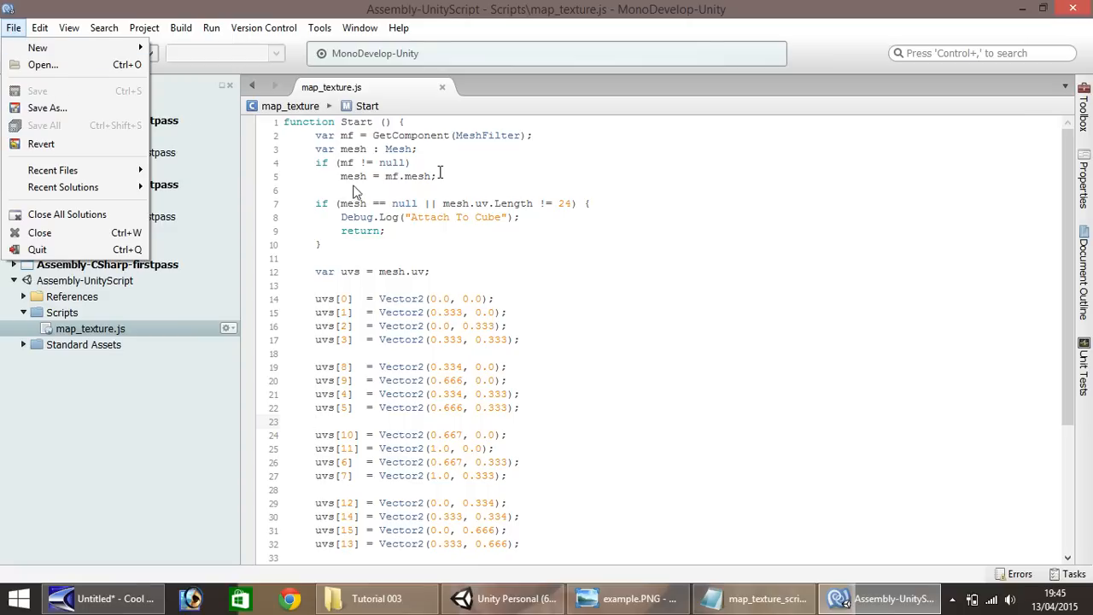
{"action": "left_click", "coordinate": [401, 195]}
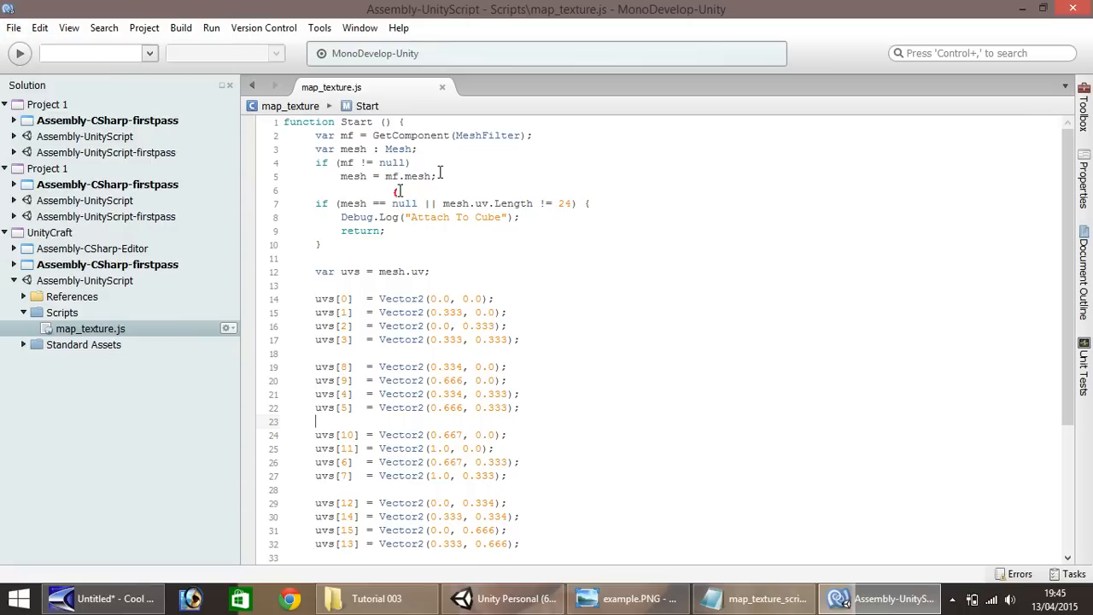
{"action": "left_click", "coordinate": [491, 608]}
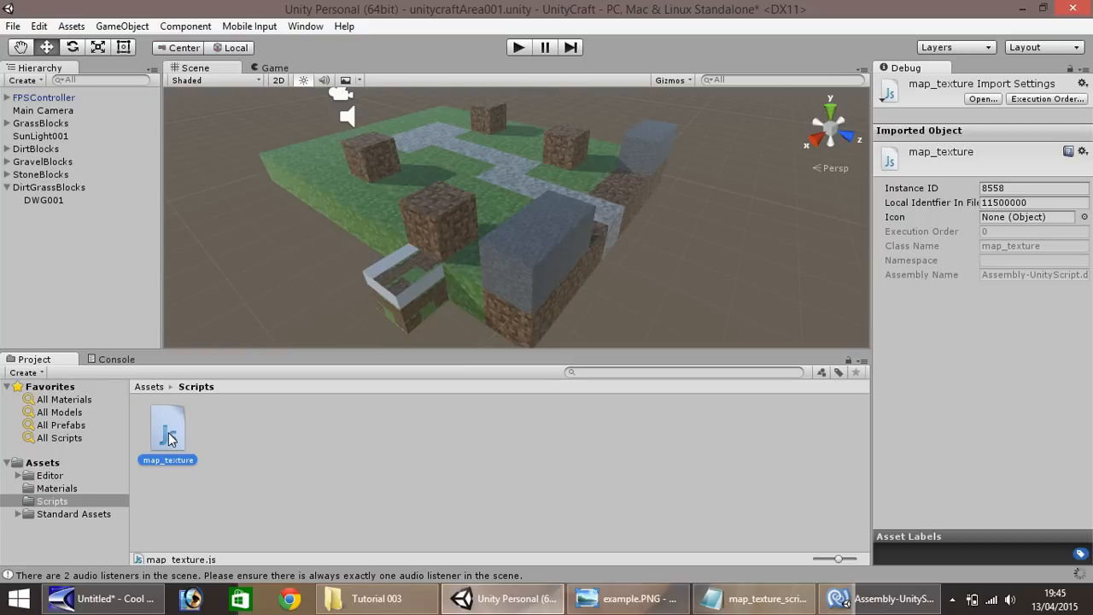
{"action": "left_click_drag", "start_coordinate": [170, 438], "coordinate": [398, 313]}
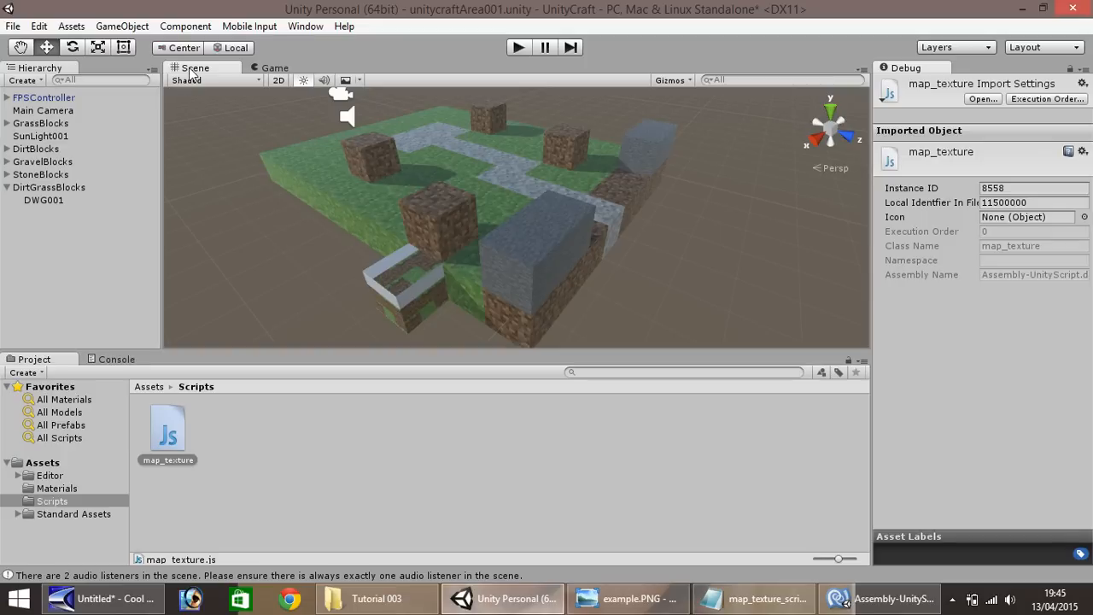
Play-test the scene, walk around to check the texture mapping on the dirt-with-grass block, and stop the game
{"action": "left_click", "coordinate": [520, 47]}
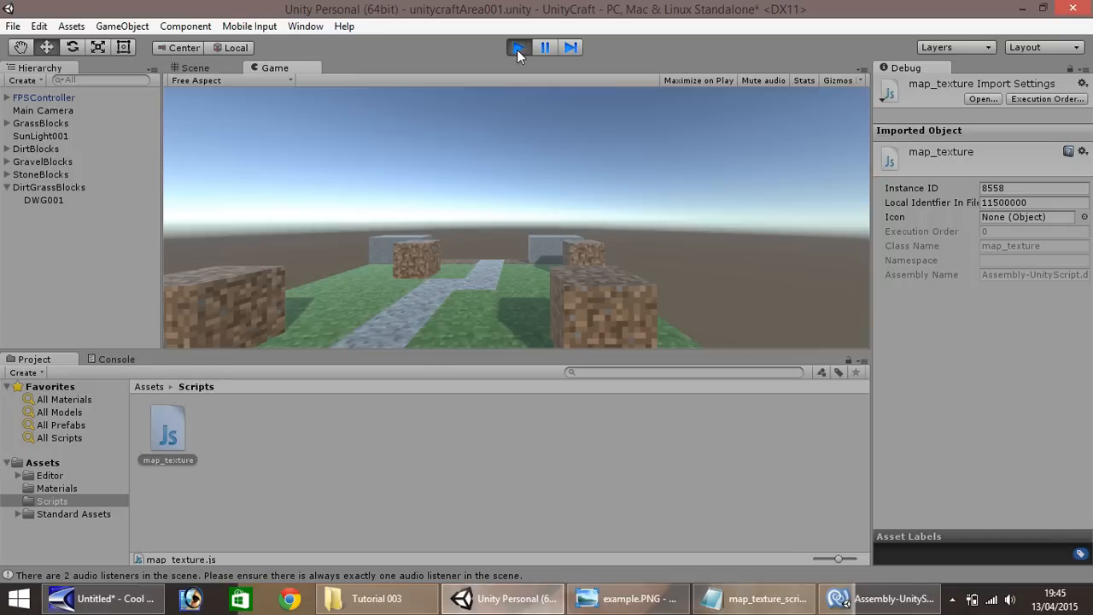
{"action": "key", "text": "w"}
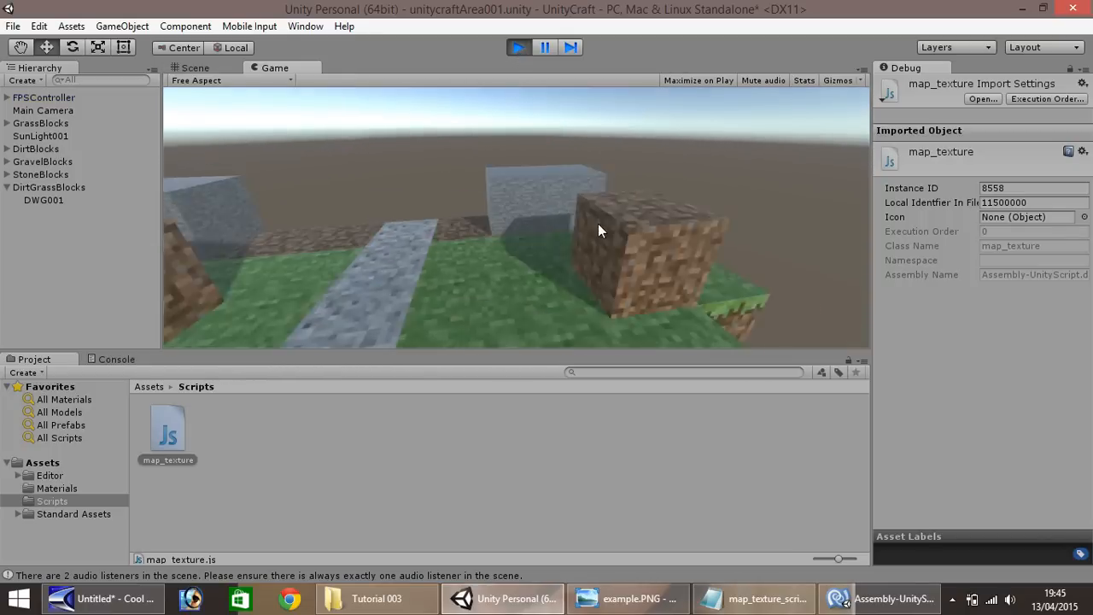
{"action": "key", "text": "s"}
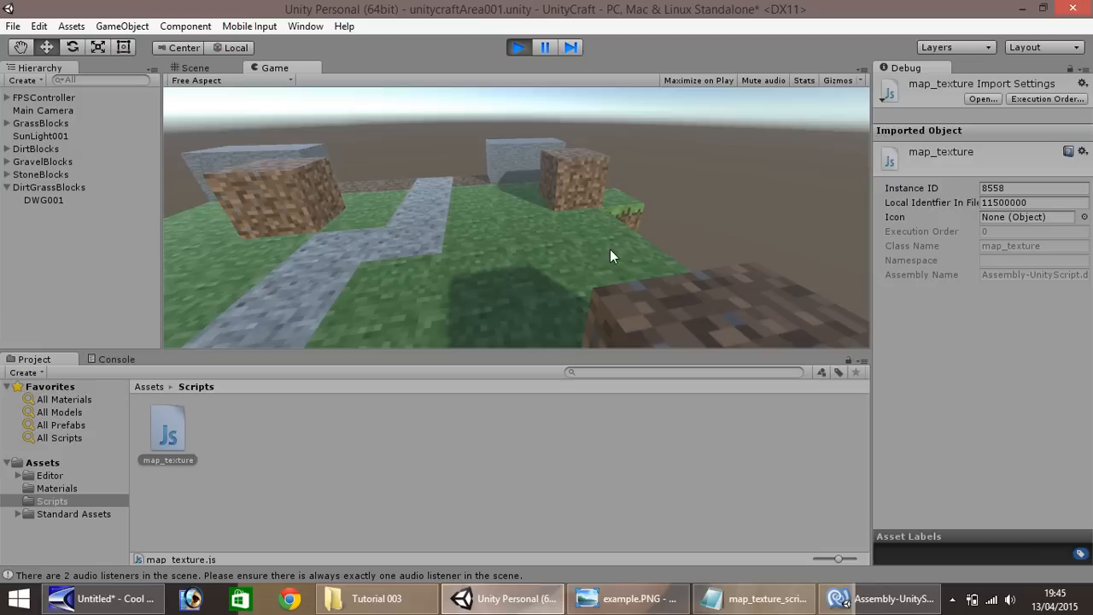
{"action": "key", "text": "w"}
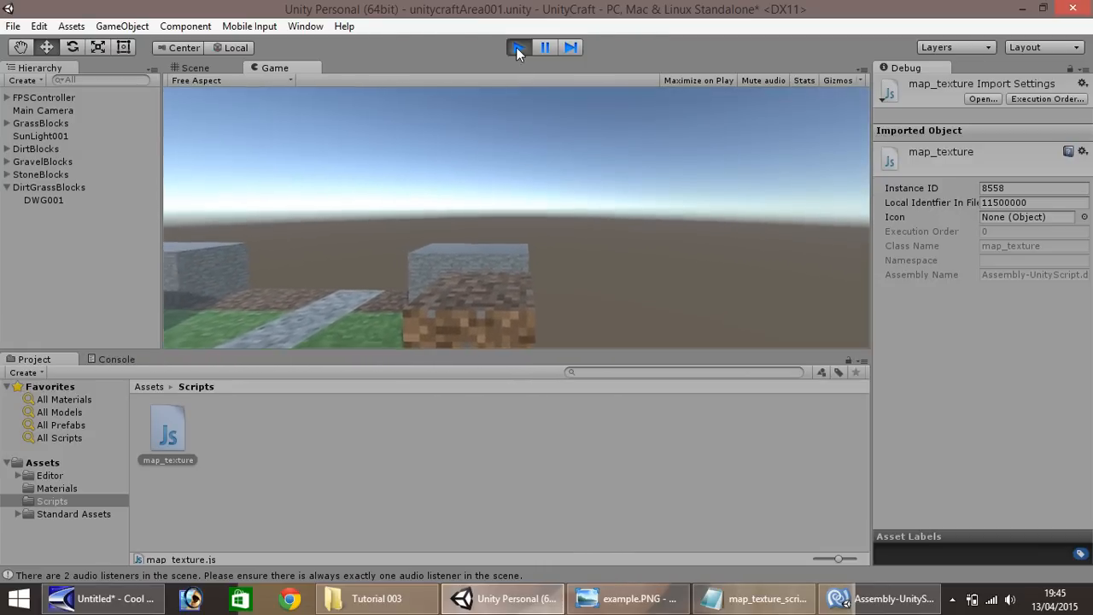
{"action": "left_click", "coordinate": [518, 47]}
Move DWG001 onto the nearby dirt block at X 9.62, Y 3.57, Z 2.31 and place a duplicate beside it at X 10.62
{"action": "left_click", "coordinate": [408, 295]}
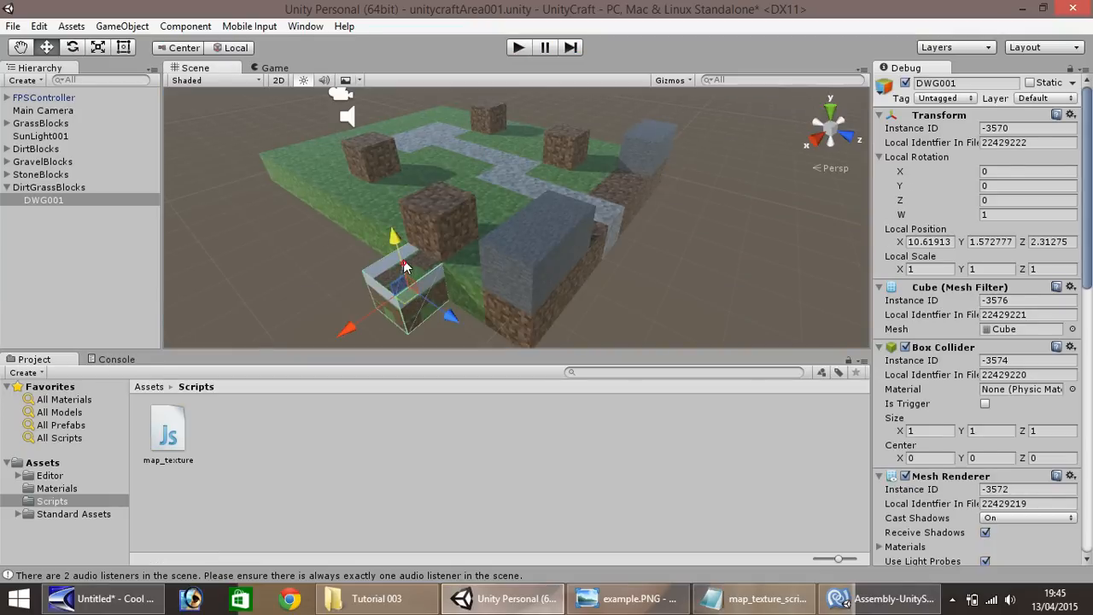
{"action": "left_click_drag", "start_coordinate": [395, 238], "coordinate": [391, 211]}
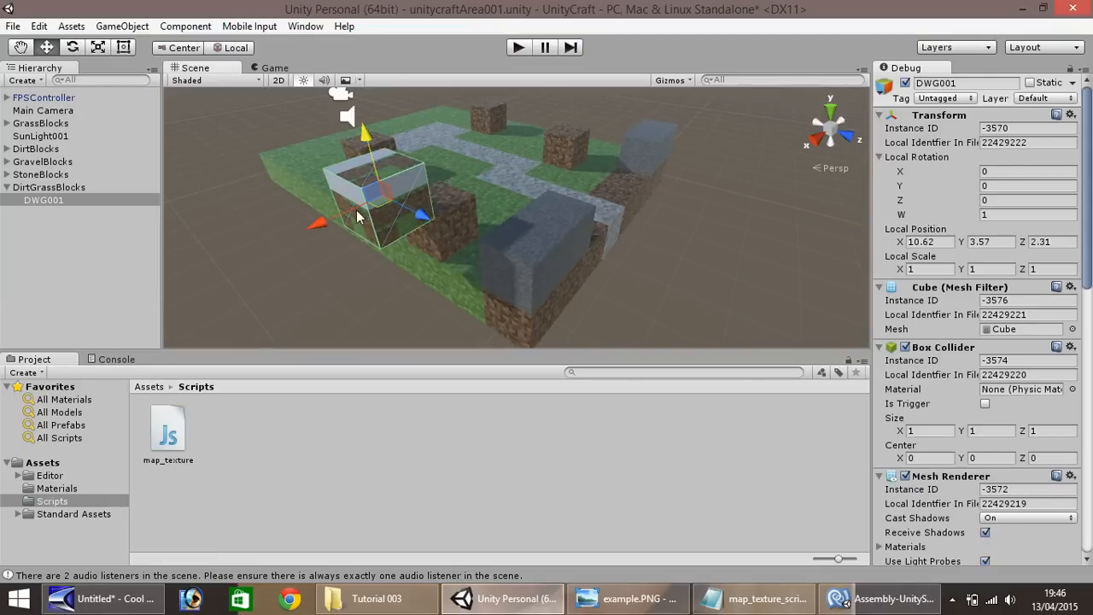
{"action": "left_click_drag", "start_coordinate": [322, 217], "coordinate": [382, 219]}
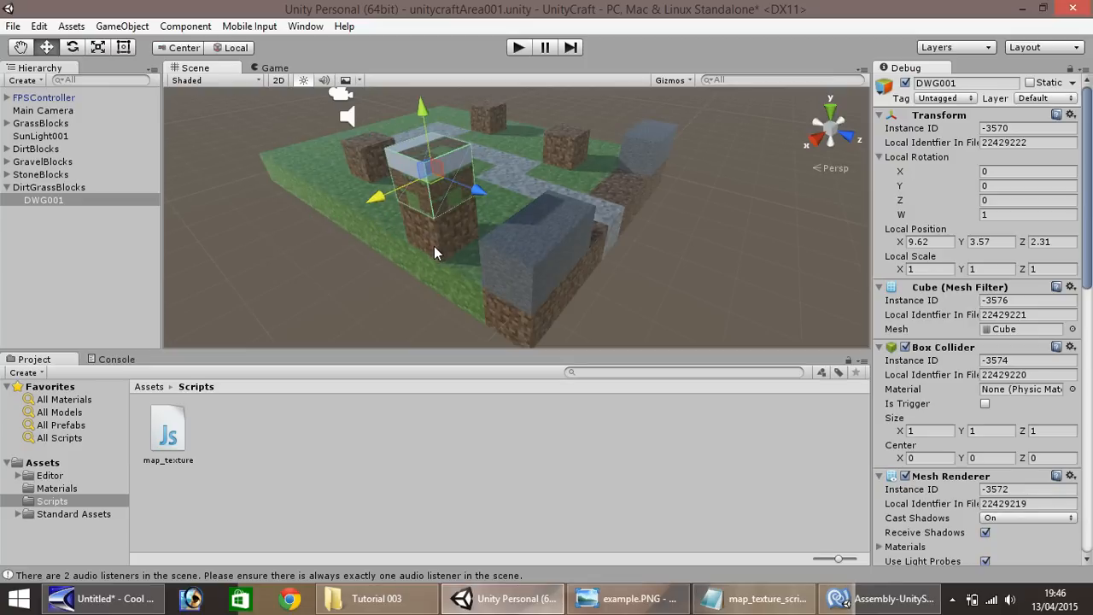
{"action": "key", "text": "ctrl+d"}
{"action": "left_click_drag", "start_coordinate": [383, 195], "coordinate": [342, 209]}
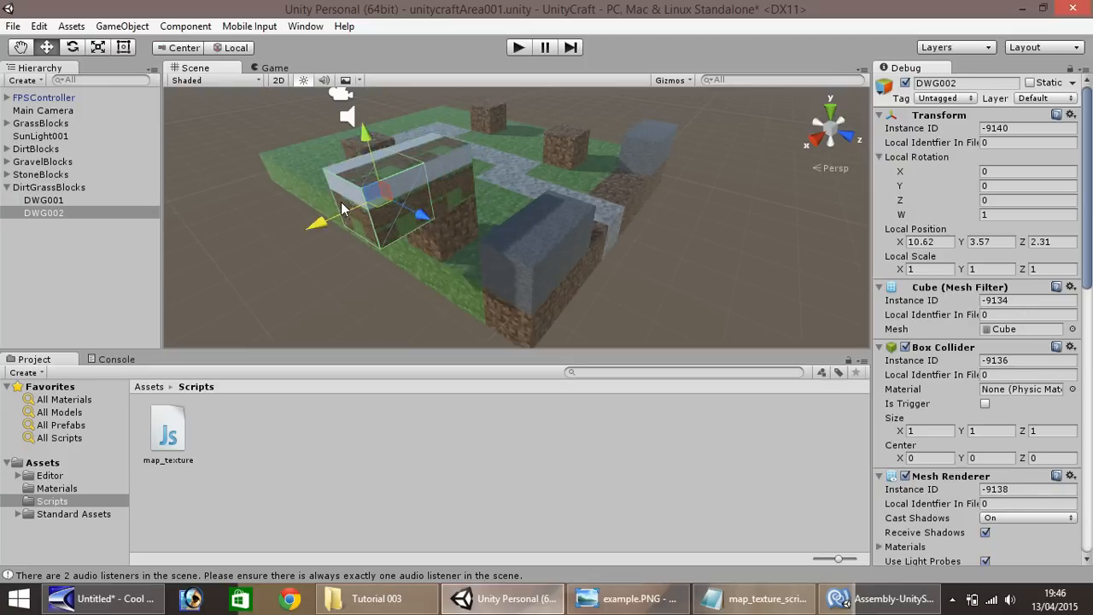
Duplicate the dirt block beneath DWG001 to X 9.35, Y 1.36, Z 5.92 and add another copy below it at Y 0.36
{"action": "left_click", "coordinate": [449, 241]}
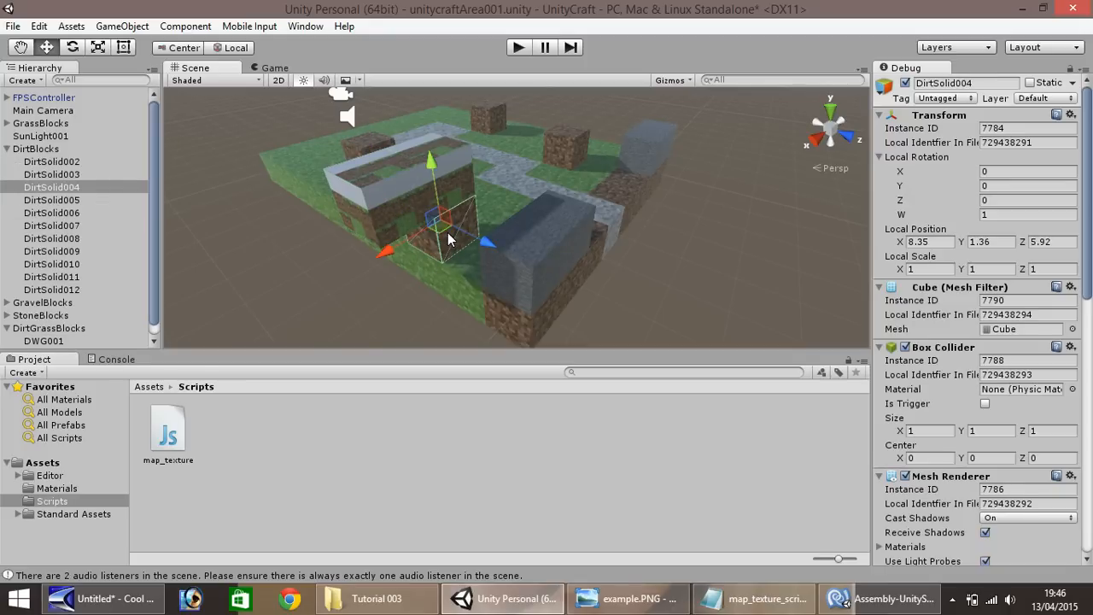
{"action": "key", "text": "ctrl+d"}
{"action": "left_click_drag", "start_coordinate": [398, 248], "coordinate": [357, 260]}
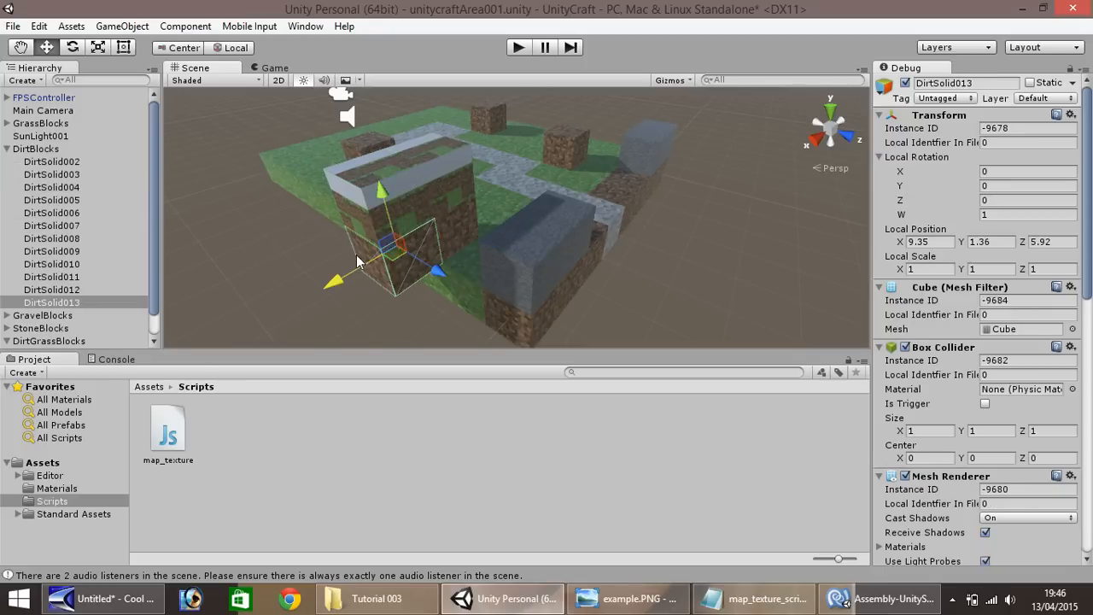
{"action": "key", "text": "ctrl+d"}
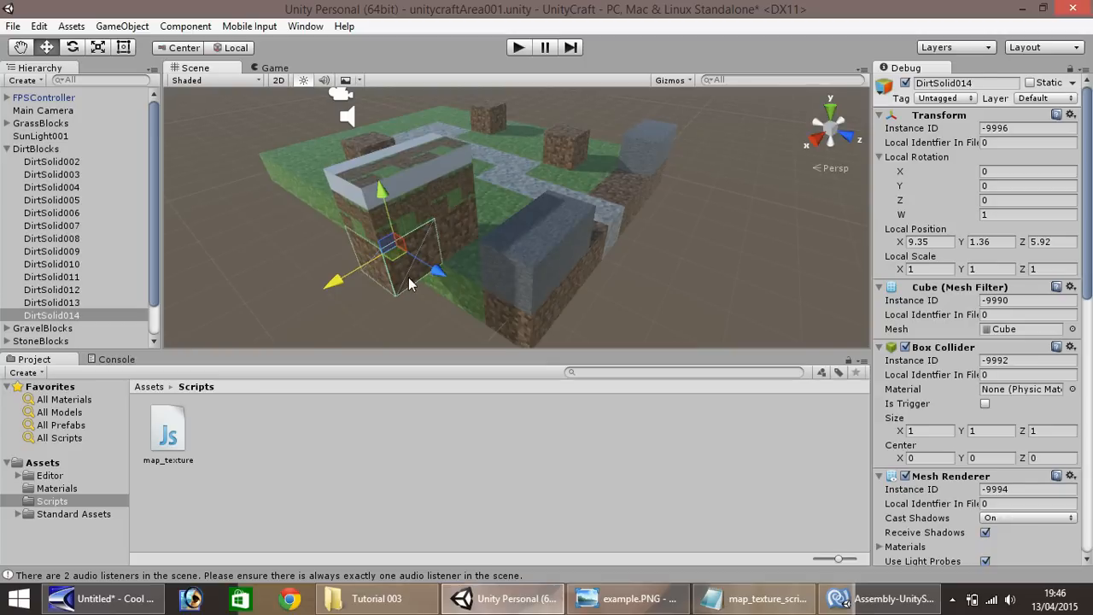
{"action": "left_click_drag", "start_coordinate": [386, 199], "coordinate": [398, 237], "text": "ctrl"}
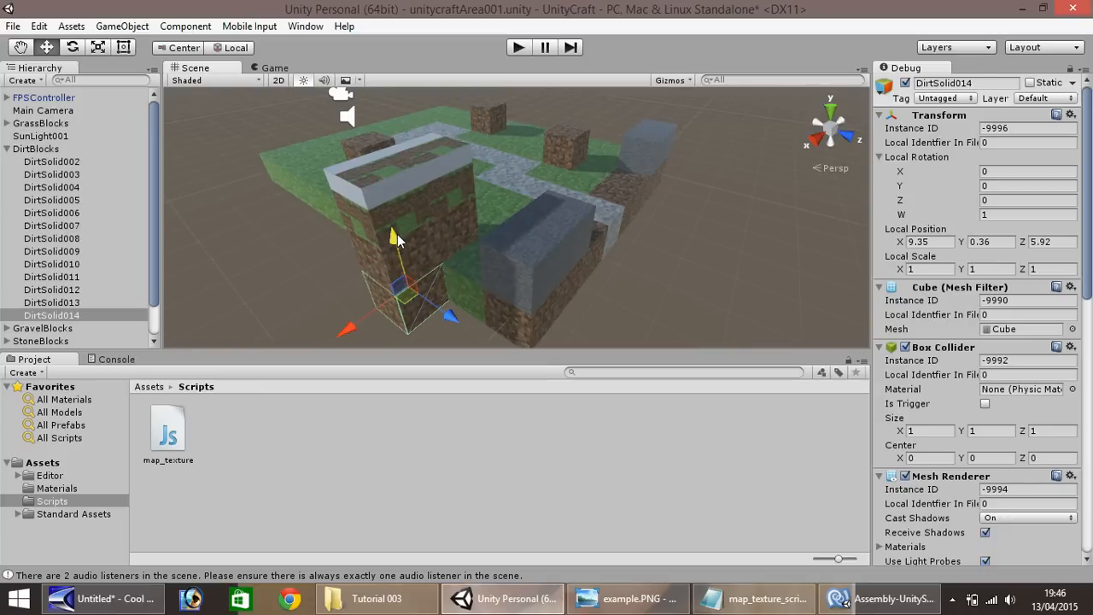
Duplicate the lowest new dirt block twice along the Z axis, extending the row to Z 7.92
{"action": "key", "text": "ctrl+d"}
{"action": "left_click_drag", "start_coordinate": [446, 315], "coordinate": [515, 363], "text": "ctrl"}
{"action": "key", "text": "ctrl+d"}
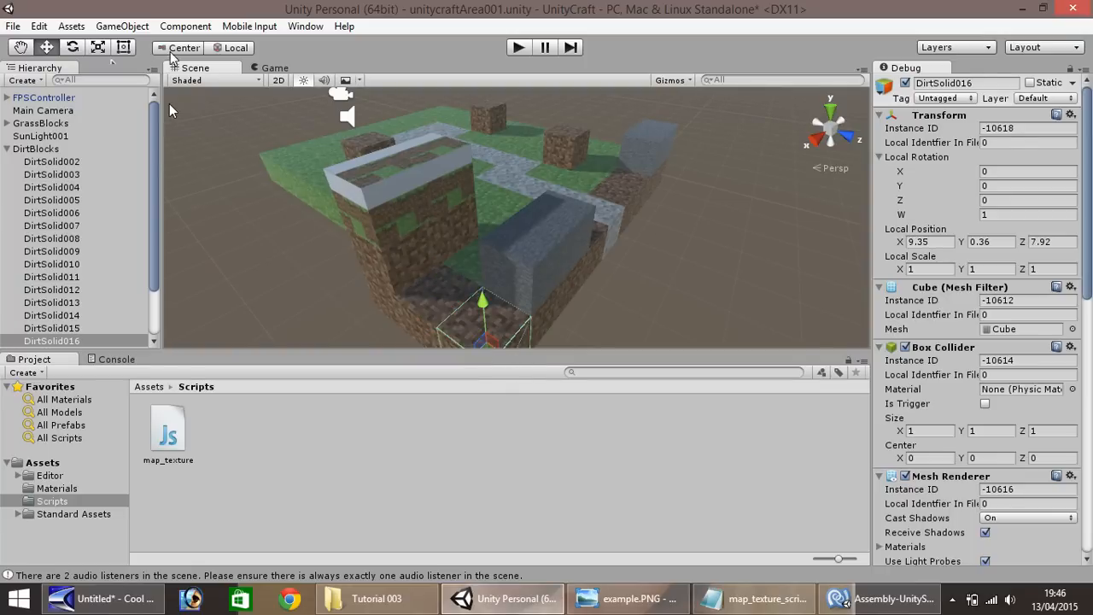
Play-test the scene, walk and jump near the stacked blocks to inspect their grass-edged textures, and stop the game
{"action": "left_click", "coordinate": [519, 49]}
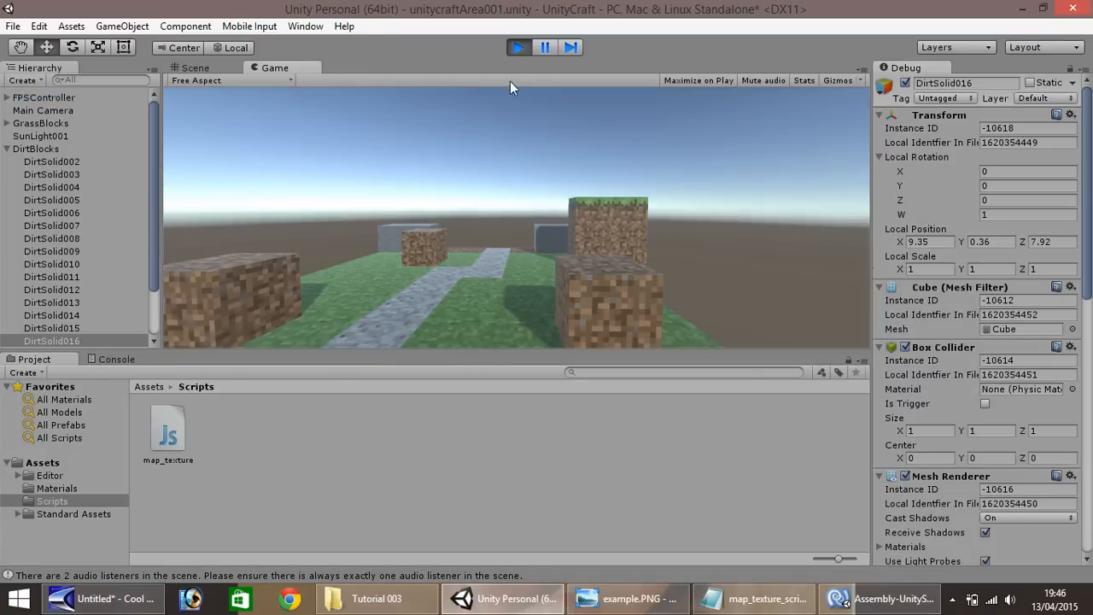
{"action": "key", "text": "w"}
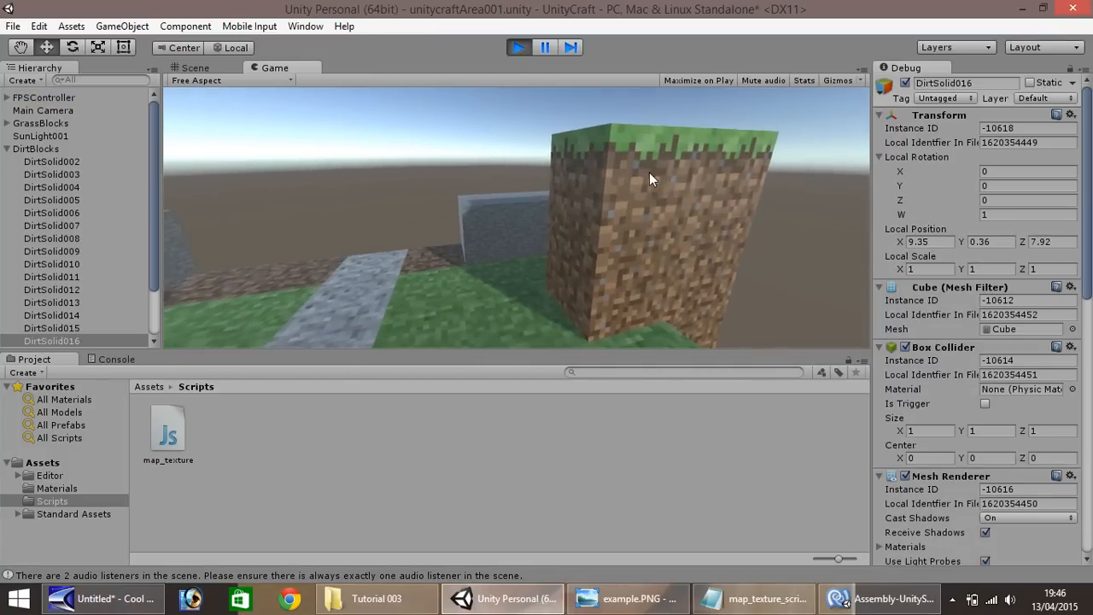
{"action": "key", "text": "space"}
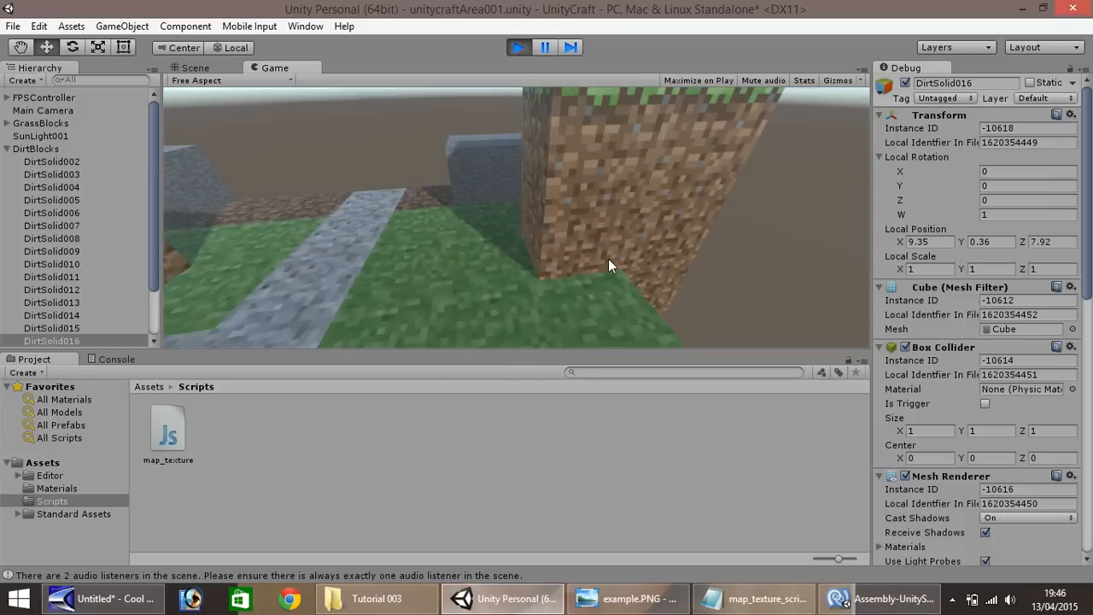
{"action": "key", "text": "a"}
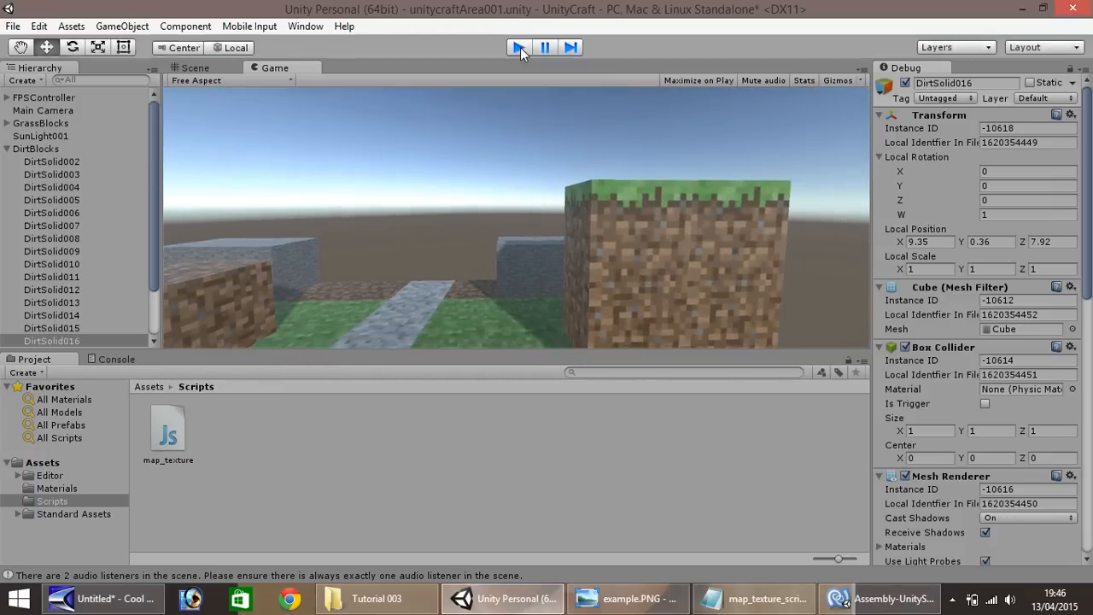
{"action": "left_click", "coordinate": [518, 48]}
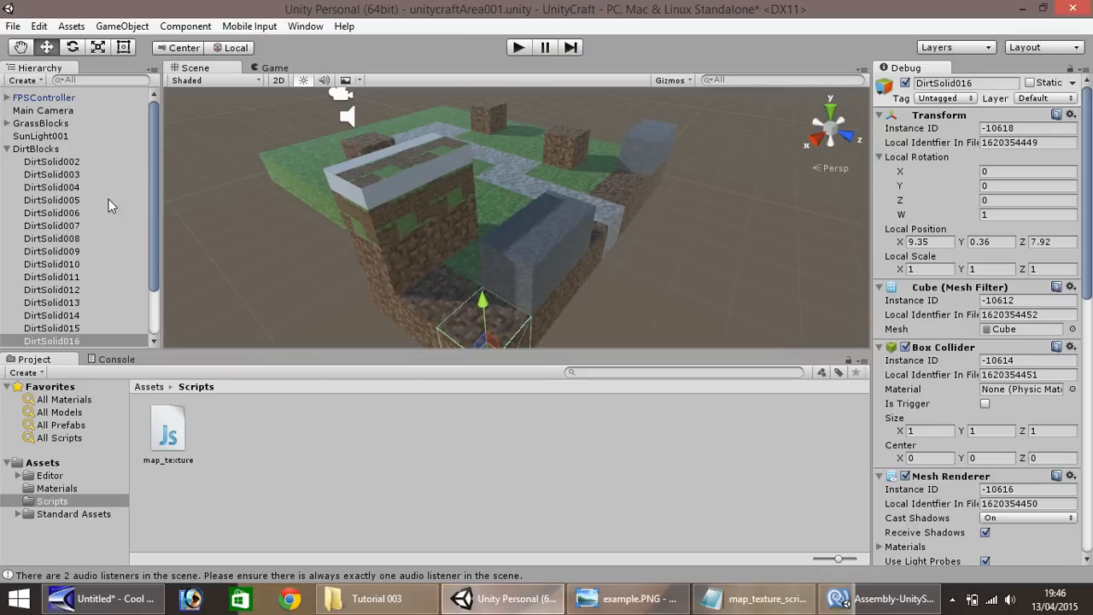
Collapse the DirtBlocks group, select DWG001 and inspect the two dirt-with-grass blocks from the other side of the scene
{"action": "left_click", "coordinate": [24, 149]}
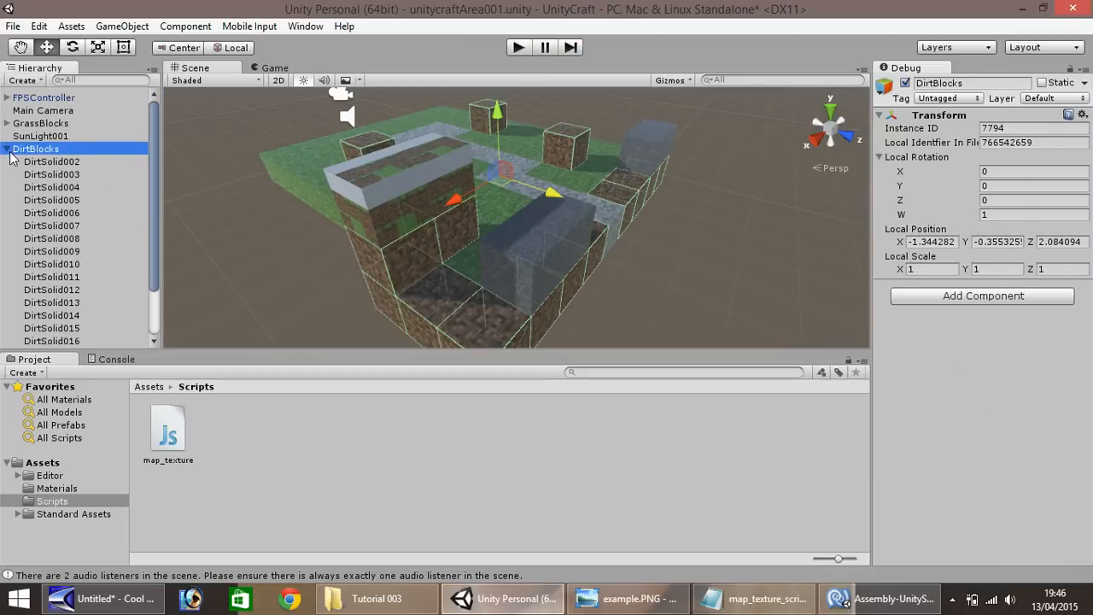
{"action": "left_click", "coordinate": [7, 150]}
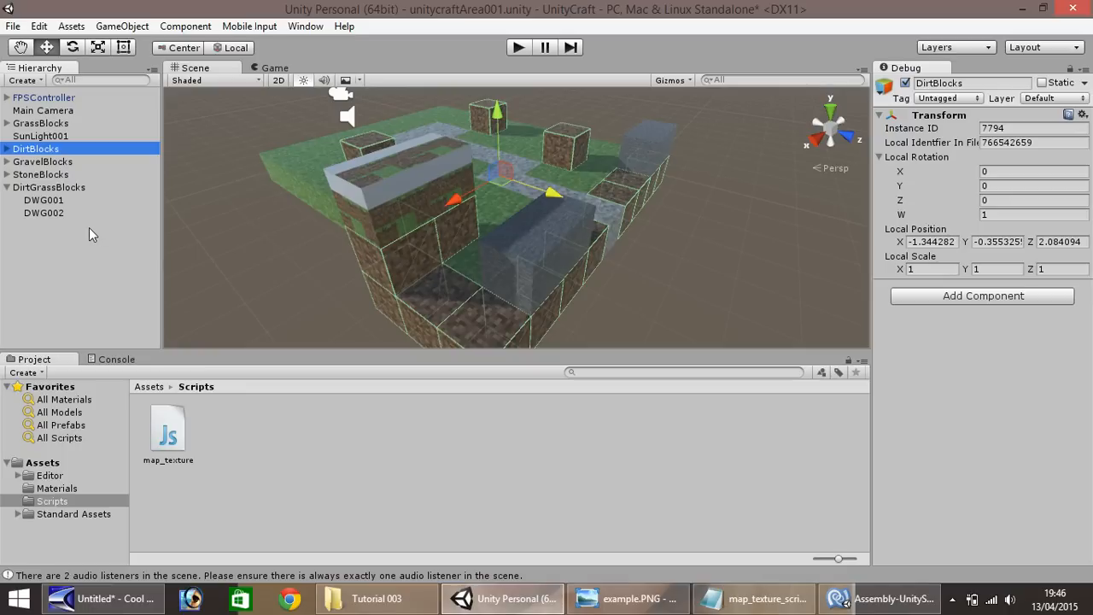
{"action": "left_click", "coordinate": [51, 200]}
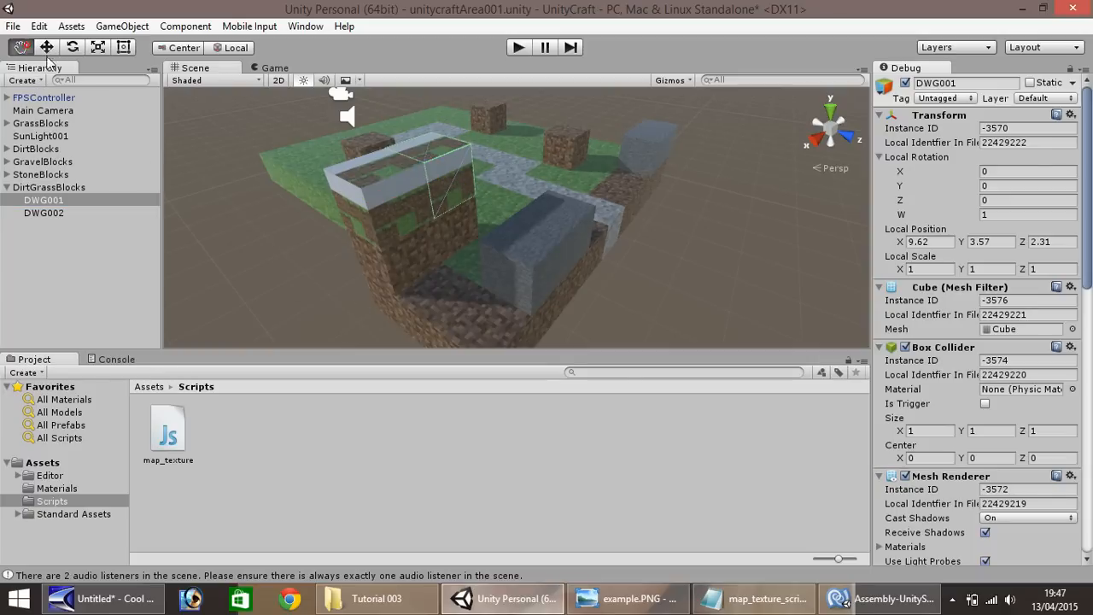
{"action": "left_click_drag", "start_coordinate": [262, 194], "coordinate": [389, 201], "text": "alt"}
{"action": "right_click_drag", "start_coordinate": [389, 202], "coordinate": [640, 211]}
{"action": "left_click_drag", "start_coordinate": [425, 227], "coordinate": [534, 225]}
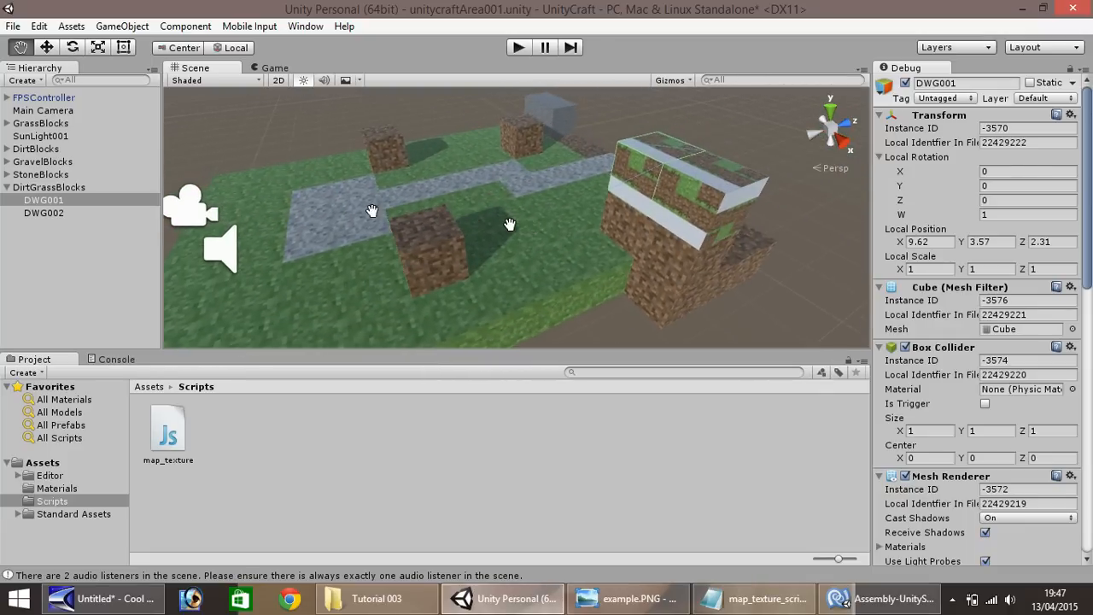
Duplicate DWG001 to X 9.62, Y 2.57, Z 1.31 and add another copy beside it at X 10.62
{"action": "scroll", "coordinate": [427, 222], "scroll_direction": "down", "scroll_amount": 3}
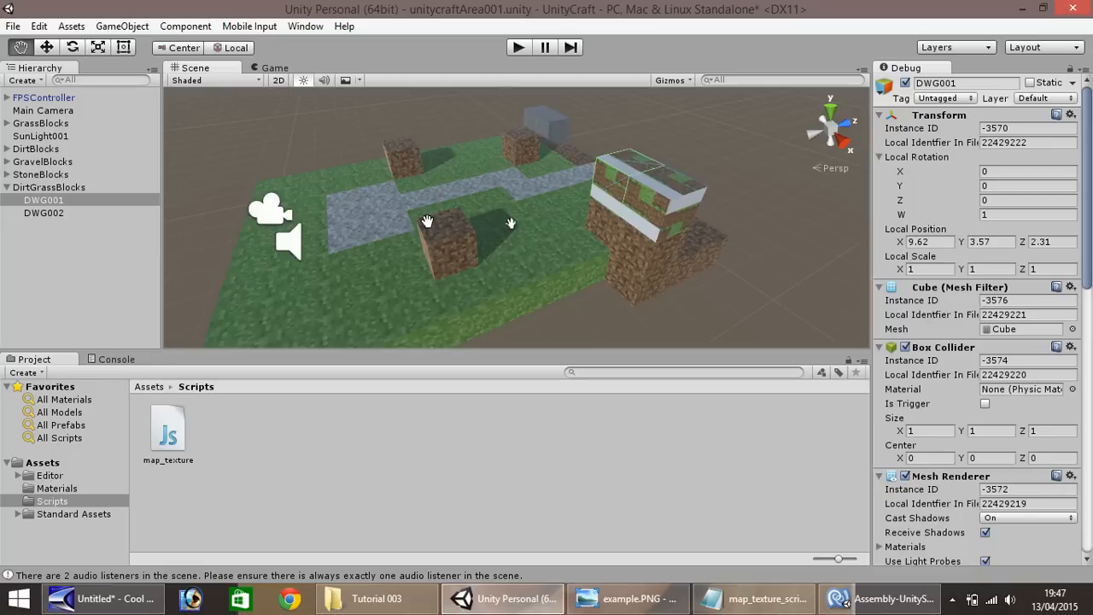
{"action": "left_click", "coordinate": [46, 48]}
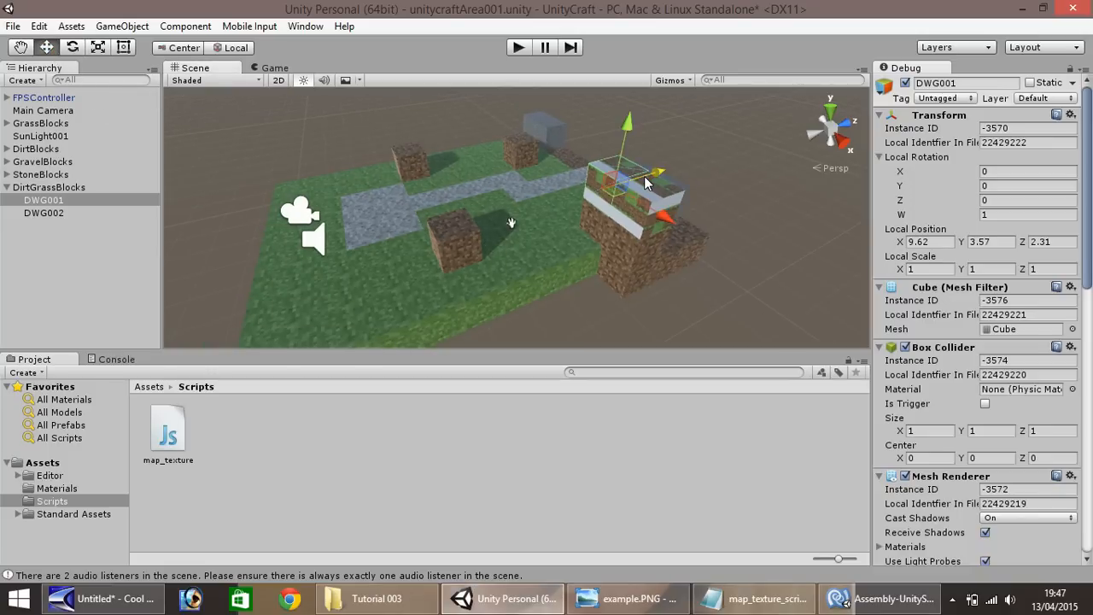
{"action": "key", "text": "ctrl+d"}
{"action": "left_click_drag", "start_coordinate": [645, 186], "coordinate": [588, 183]}
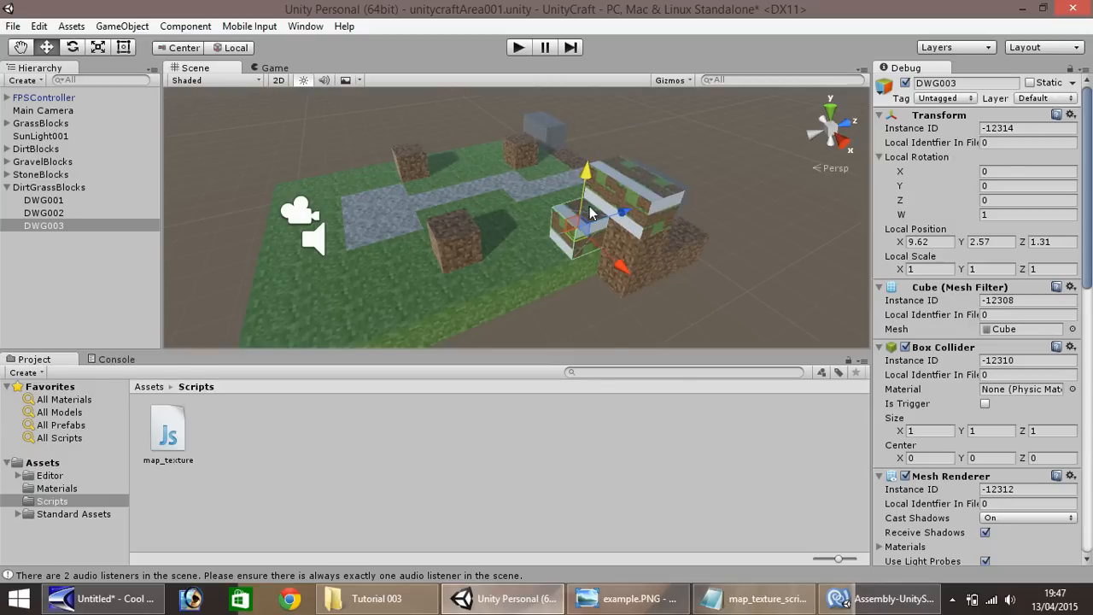
{"action": "key", "text": "ctrl+d"}
{"action": "left_click_drag", "start_coordinate": [615, 258], "coordinate": [637, 275], "text": "ctrl"}
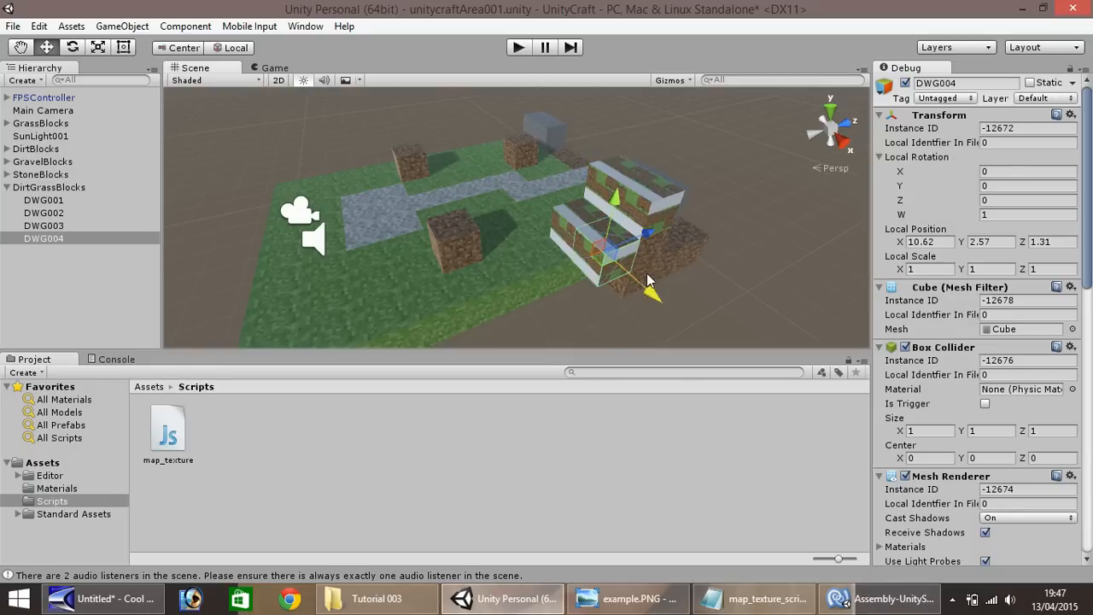
Duplicate the low dirt block at Z 5.92 repeatedly along the Z axis, extending the bottom dirt row to Z 1.92
{"action": "left_click", "coordinate": [646, 282]}
{"action": "key", "text": "ctrl+d"}
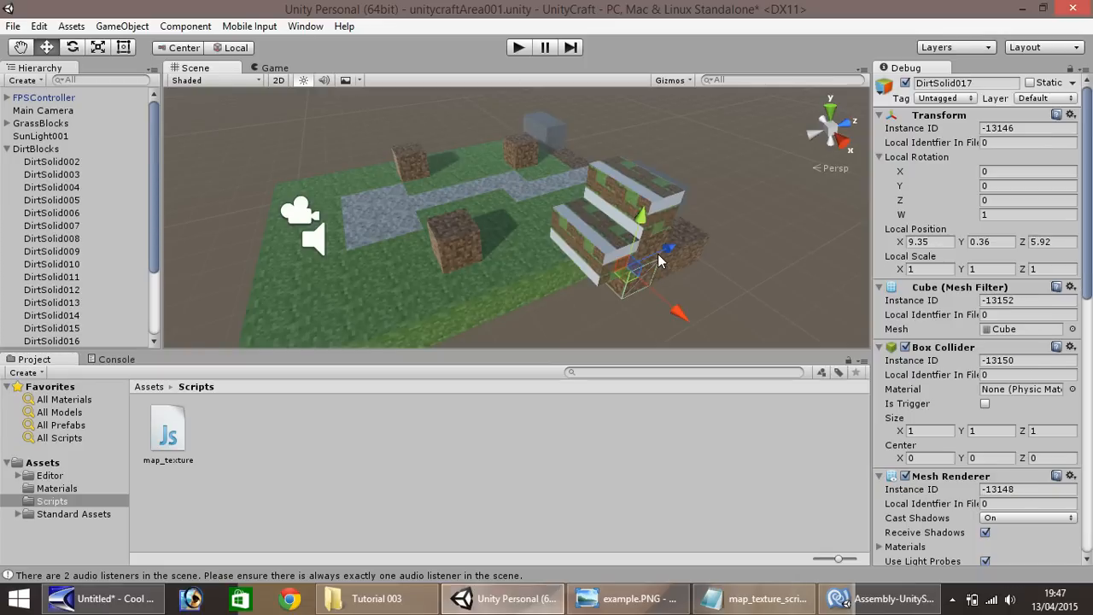
{"action": "key", "text": "ctrl+d"}
{"action": "left_click_drag", "start_coordinate": [637, 272], "coordinate": [543, 313], "text": "ctrl"}
{"action": "key", "text": "ctrl+d"}
{"action": "key", "text": "ctrl+d"}
{"action": "scroll", "coordinate": [543, 311], "scroll_direction": "down", "scroll_amount": 2}
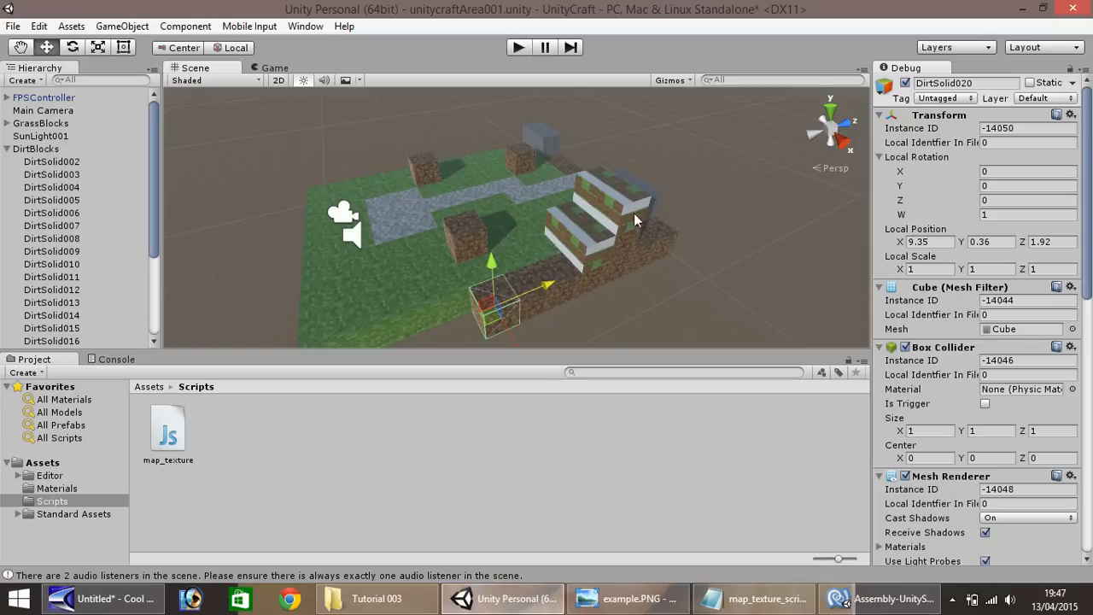
Duplicate DWG004 along the Z axis and place the copy at X 10.62, Y 2.57, Z 0.31
{"action": "left_click", "coordinate": [575, 246]}
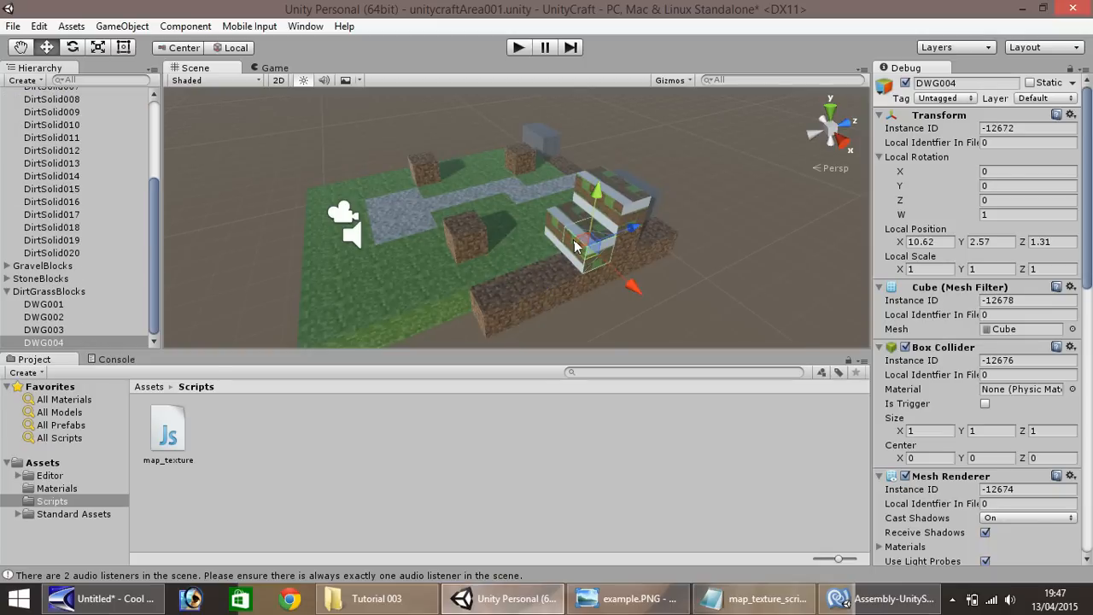
{"action": "key", "text": "ctrl+d"}
{"action": "left_click_drag", "start_coordinate": [633, 240], "coordinate": [596, 246], "text": "ctrl"}
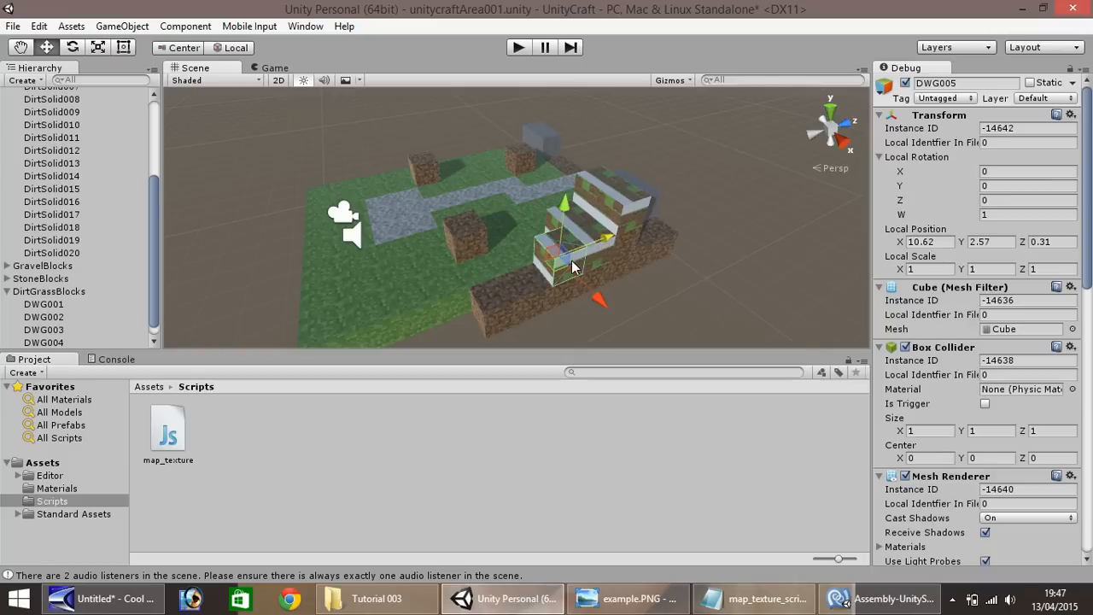
Play-test the scene, walk and jump around to inspect the stepped dirt-with-grass blocks, and stop the game
{"action": "left_click", "coordinate": [518, 48]}
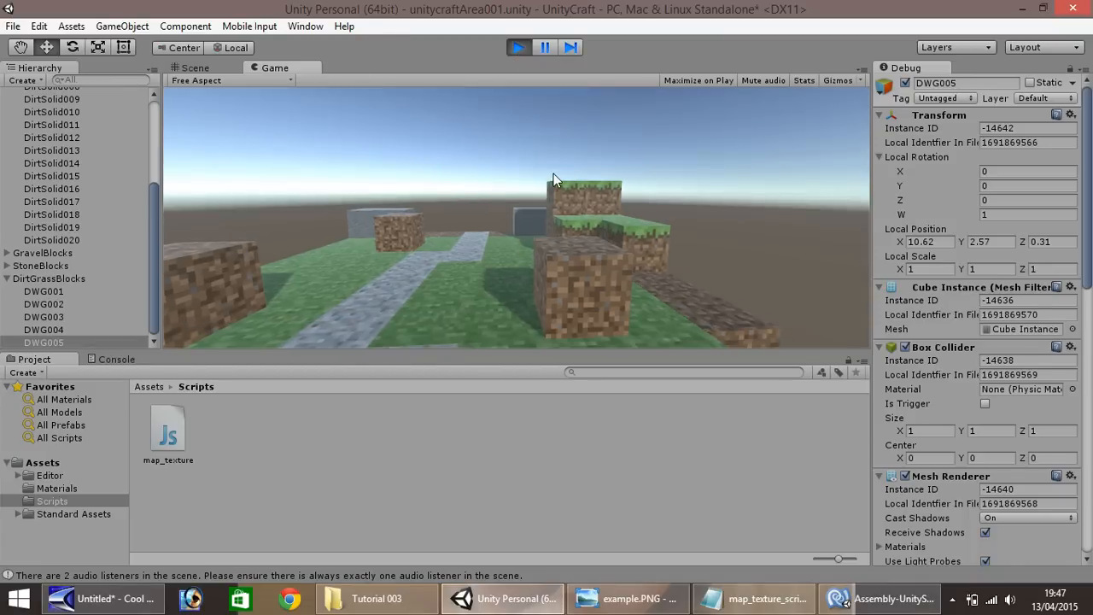
{"action": "key", "text": "a"}
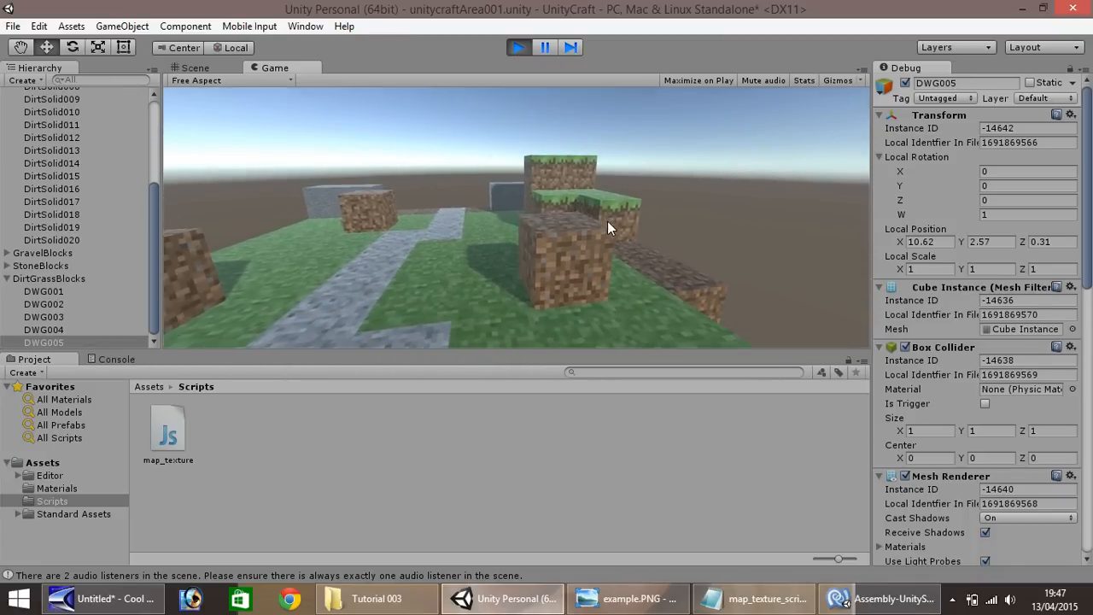
{"action": "key", "text": "d"}
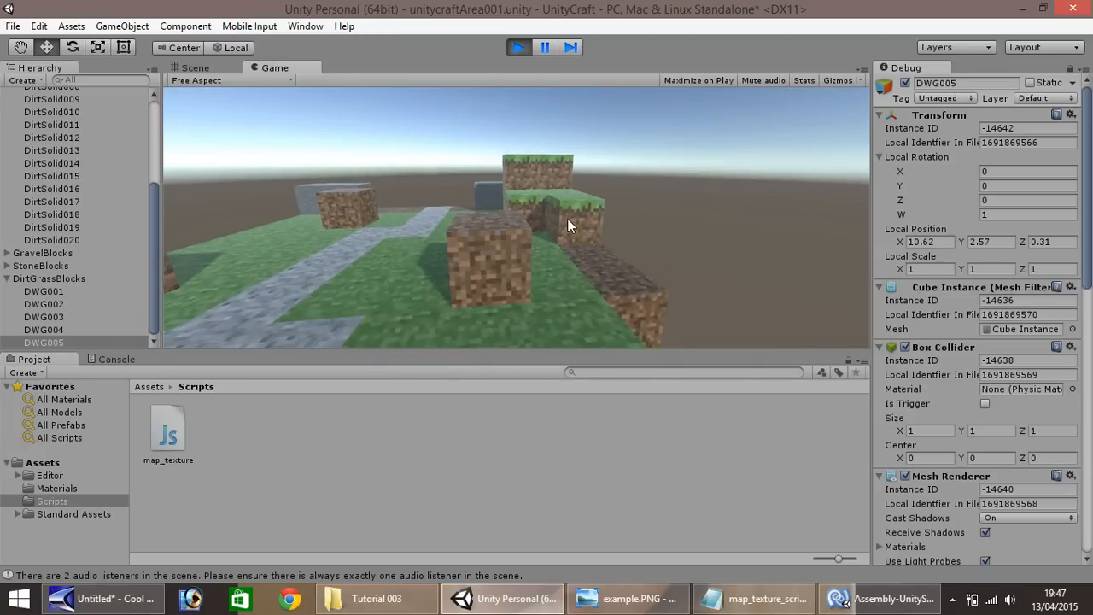
{"action": "key", "text": "w"}
{"action": "key", "text": "space"}
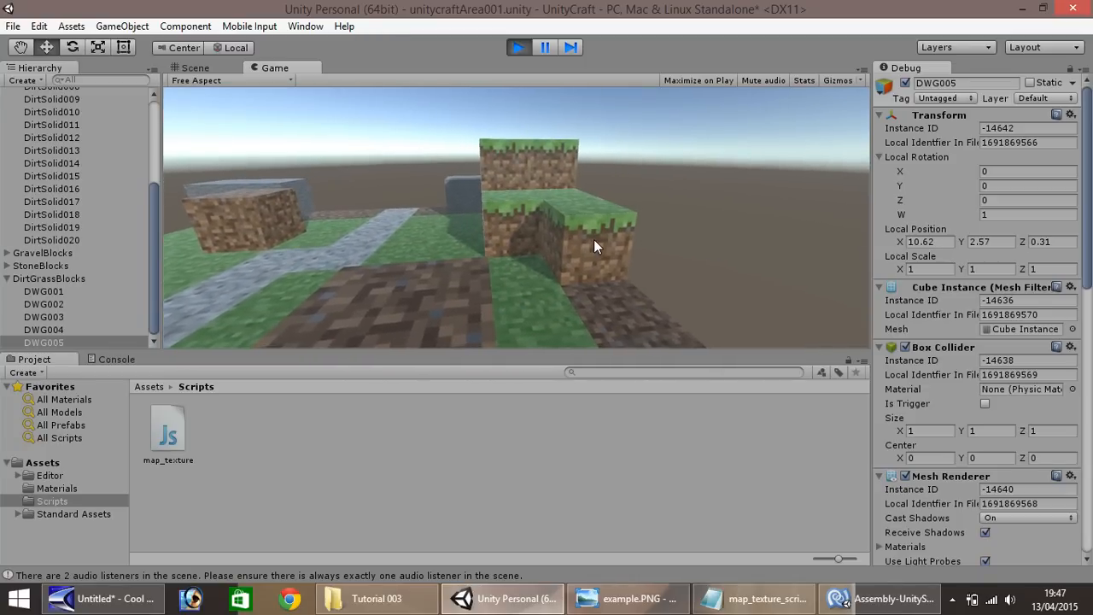
{"action": "key", "text": "a"}
{"action": "key", "text": "s"}
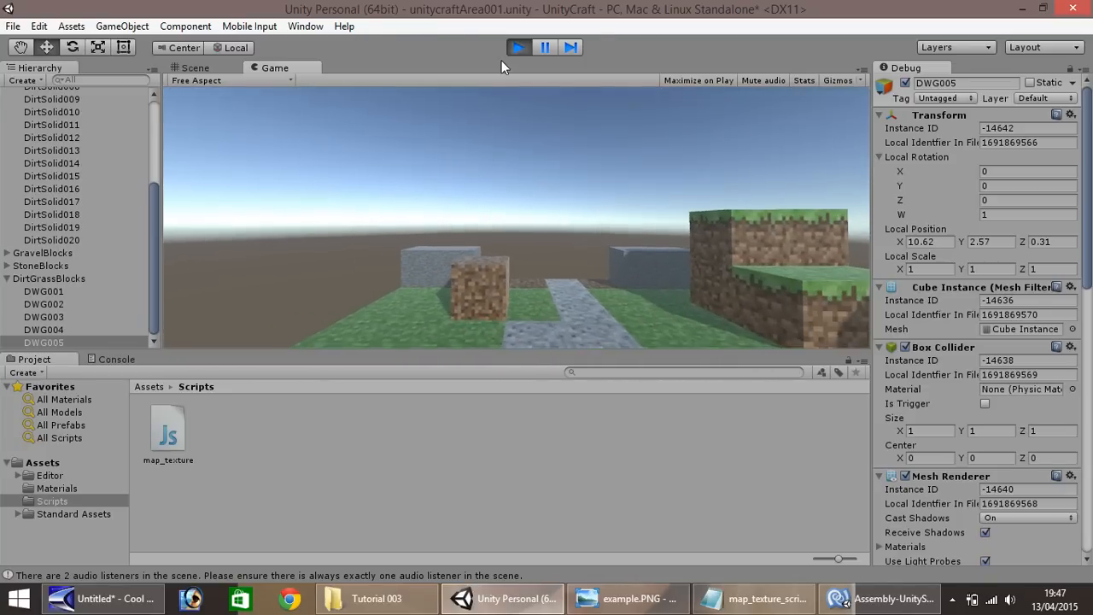
{"action": "left_click", "coordinate": [519, 47]}
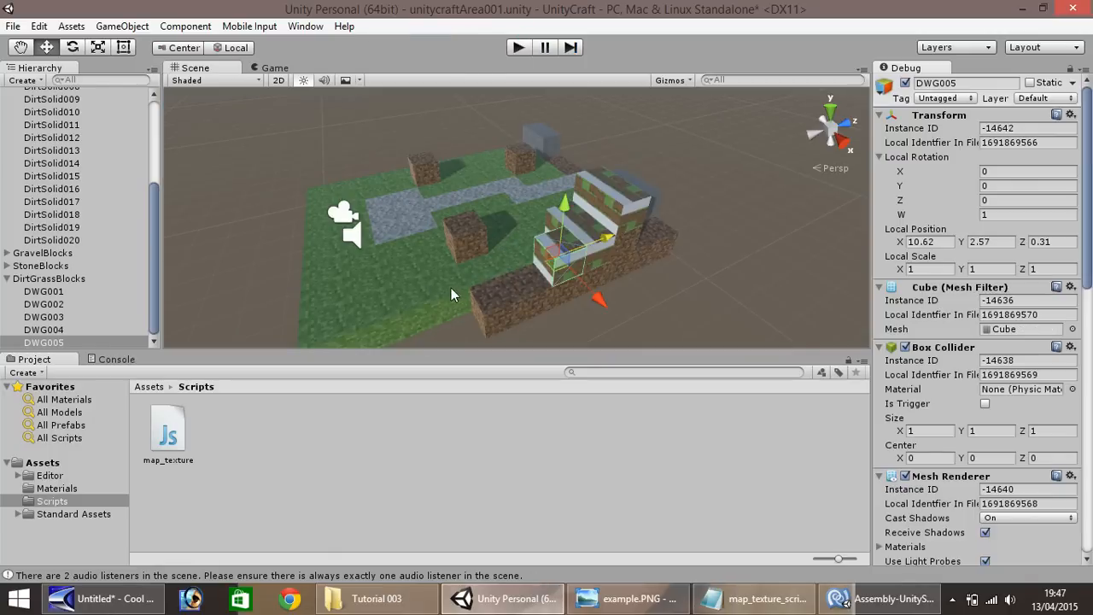
Extend the bottom dirt row with duplicates of its end block to Z -2.08 and stack one more copy on the end at Y 1.36
{"action": "left_click", "coordinate": [488, 284]}
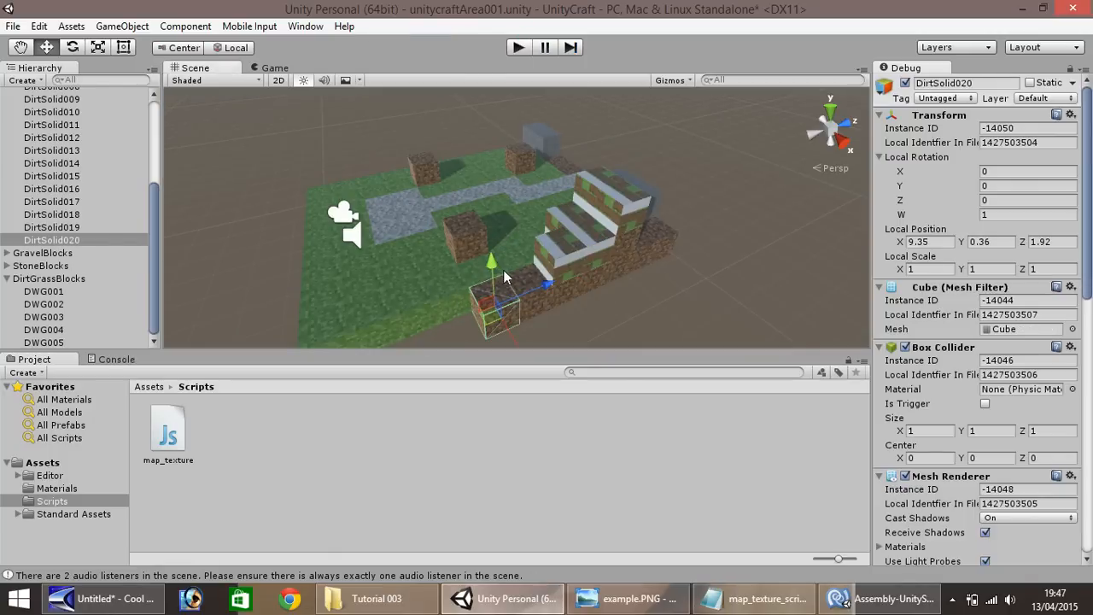
{"action": "key", "text": "ctrl+d"}
{"action": "left_click_drag", "start_coordinate": [546, 285], "coordinate": [385, 284], "text": "ctrl"}
{"action": "key", "text": "ctrl+d"}
{"action": "scroll", "coordinate": [469, 305], "scroll_direction": "down", "scroll_amount": 3}
{"action": "key", "text": "ctrl+d"}
{"action": "key", "text": "ctrl+d"}
{"action": "key", "text": "ctrl+d"}
Duplicate DWG005 along the Z axis, continuing the dirt-with-grass row at X 10.62, Y 2.57 to Z -2.69
{"action": "key", "text": "ctrl+d"}
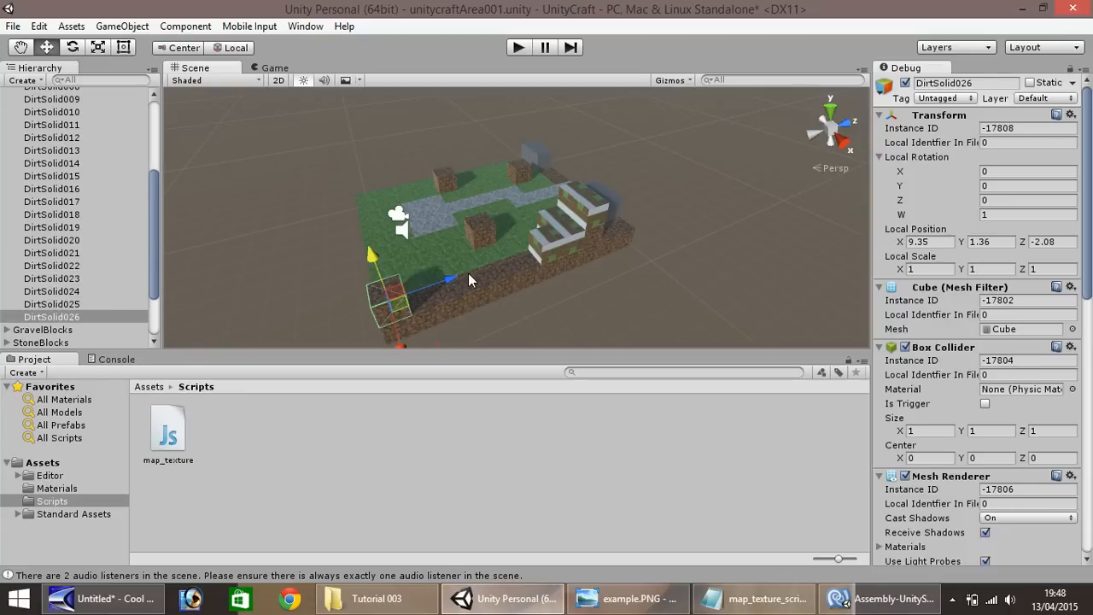
{"action": "left_click", "coordinate": [540, 251]}
{"action": "key", "text": "ctrl+d"}
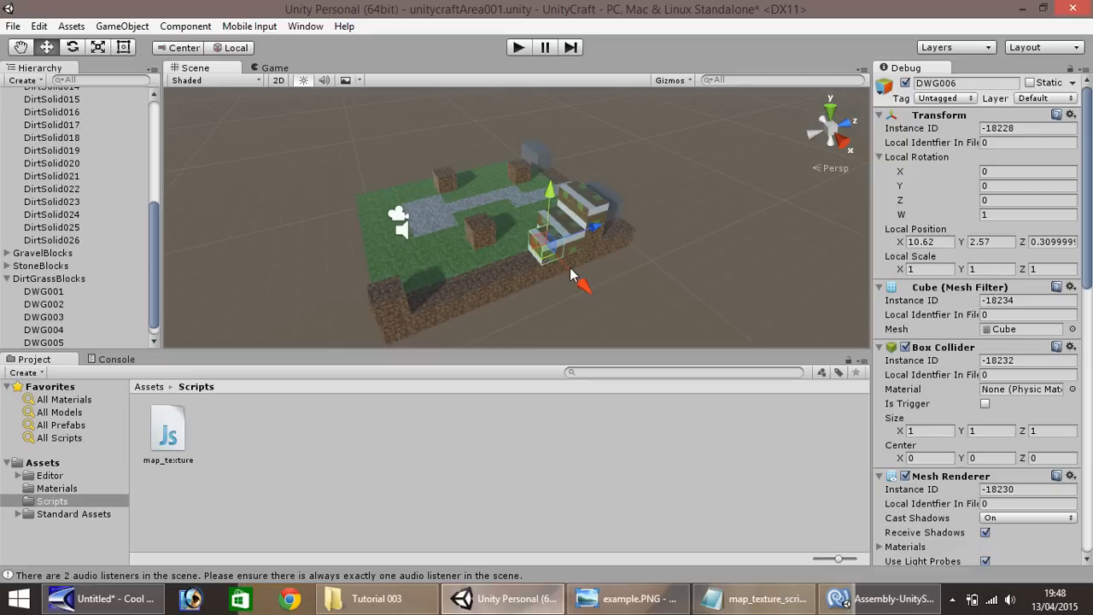
{"action": "left_click_drag", "start_coordinate": [572, 272], "coordinate": [548, 262], "text": "ctrl"}
{"action": "key", "text": "ctrl+d"}
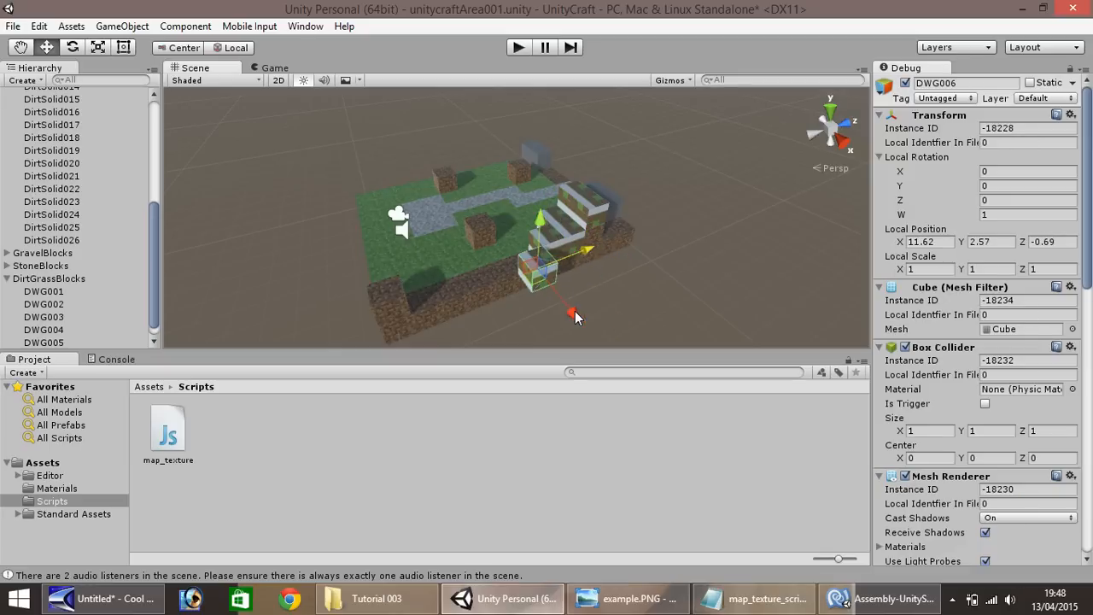
{"action": "left_click_drag", "start_coordinate": [574, 314], "coordinate": [558, 294], "text": "ctrl"}
{"action": "key", "text": "ctrl+d"}
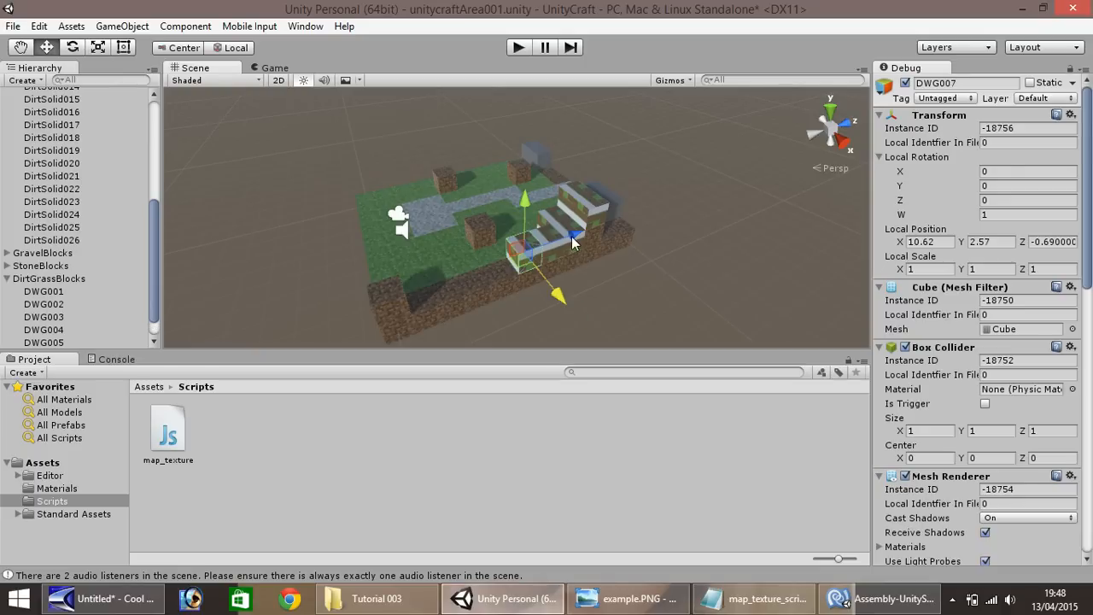
{"action": "left_click_drag", "start_coordinate": [574, 240], "coordinate": [520, 254], "text": "ctrl"}
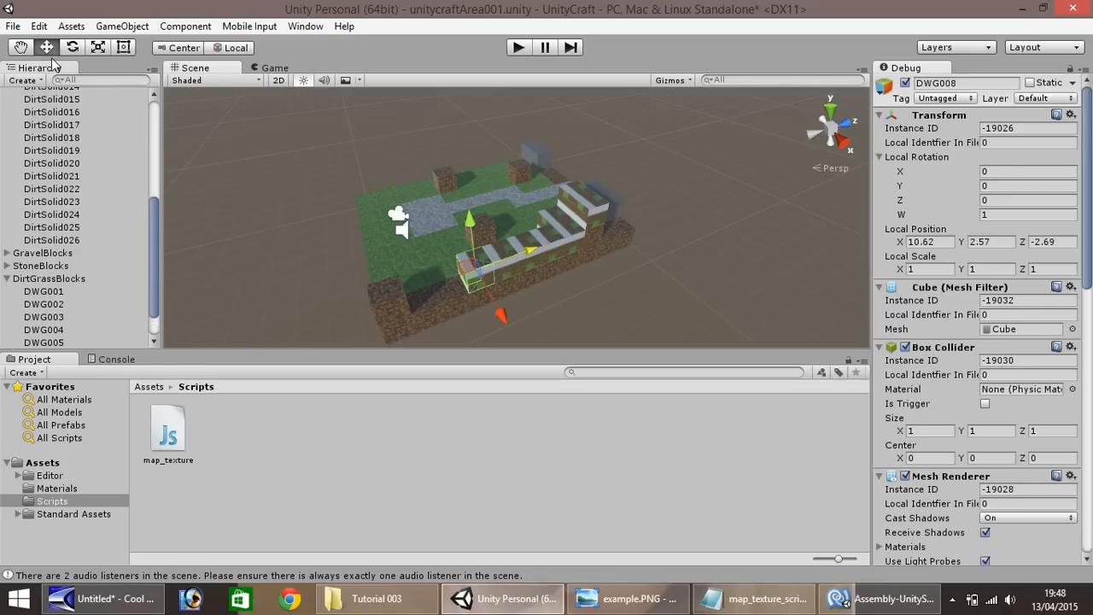
Duplicate the gravel block at the outer end of the path and place the copy one step down at Y -0.08, Z 3.13
{"action": "left_click", "coordinate": [22, 50]}
{"action": "left_click_drag", "start_coordinate": [423, 217], "coordinate": [236, 267]}
{"action": "left_click_drag", "start_coordinate": [373, 219], "coordinate": [244, 246], "text": "alt"}
{"action": "scroll", "coordinate": [244, 246], "scroll_direction": "up", "scroll_amount": 6}
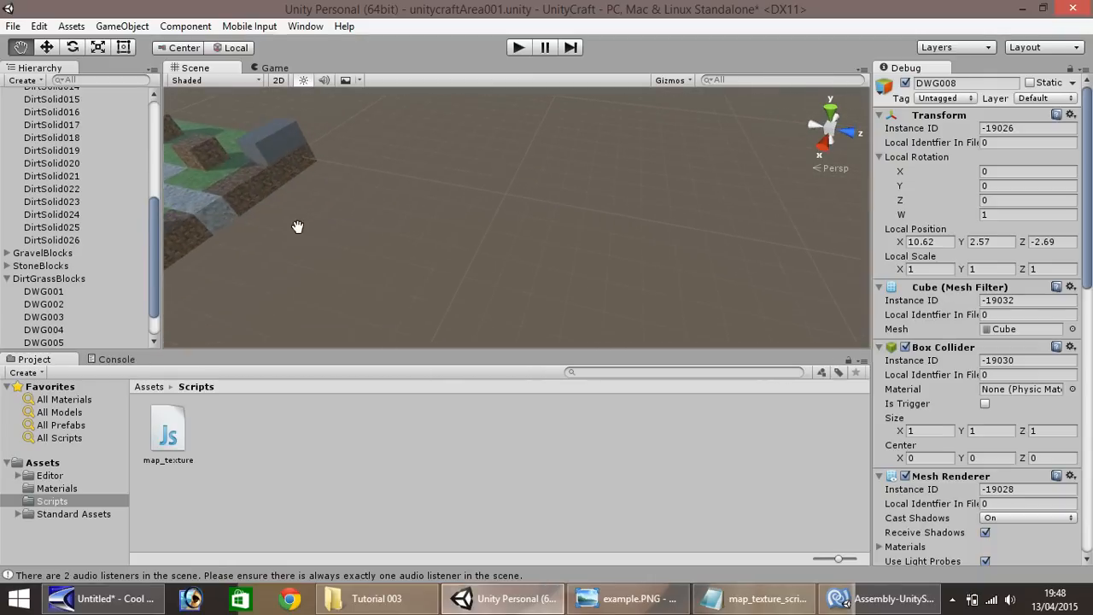
{"action": "left_click_drag", "start_coordinate": [374, 220], "coordinate": [481, 235]}
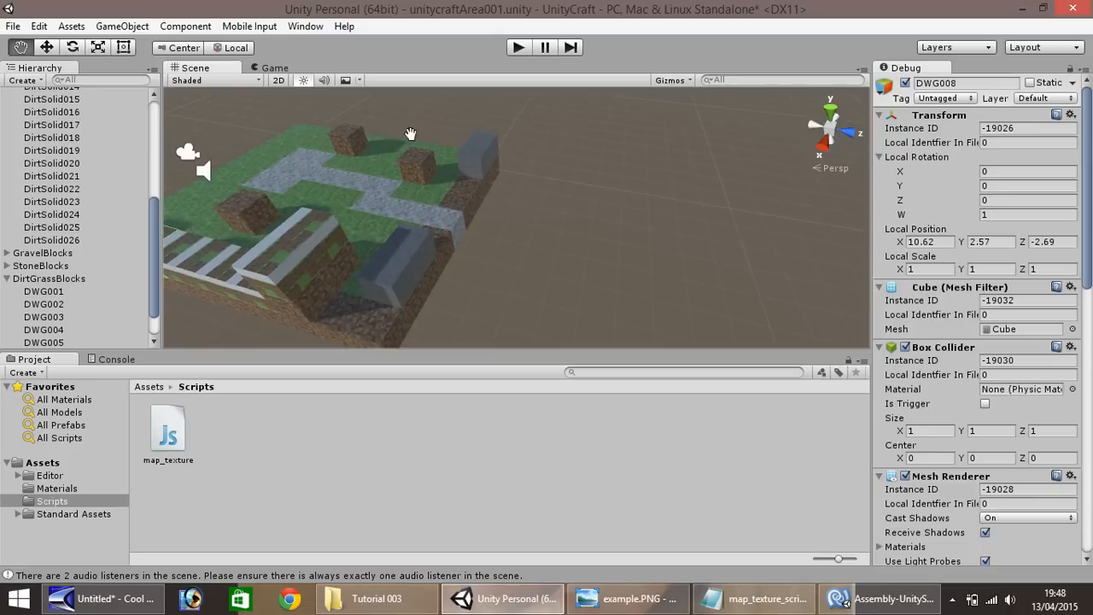
{"action": "left_click", "coordinate": [47, 48]}
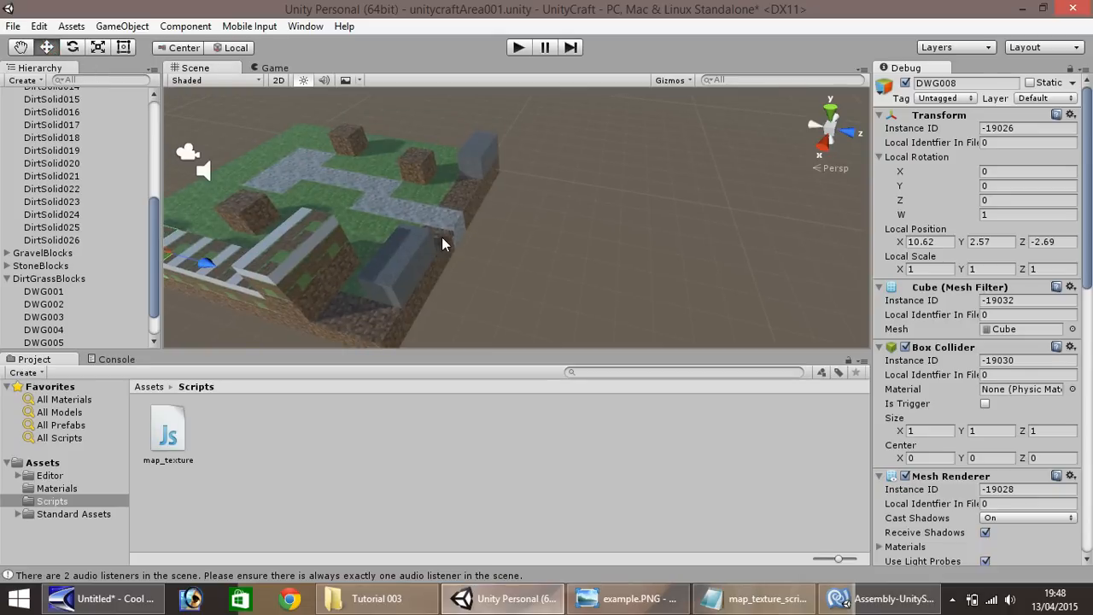
{"action": "left_click", "coordinate": [441, 236]}
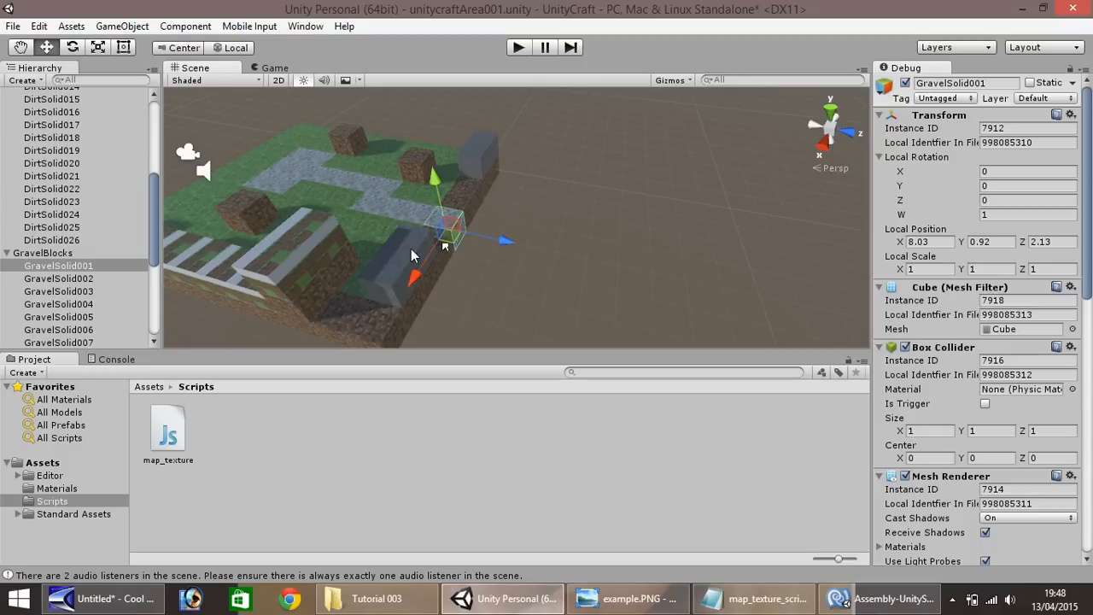
{"action": "key", "text": "ctrl+d"}
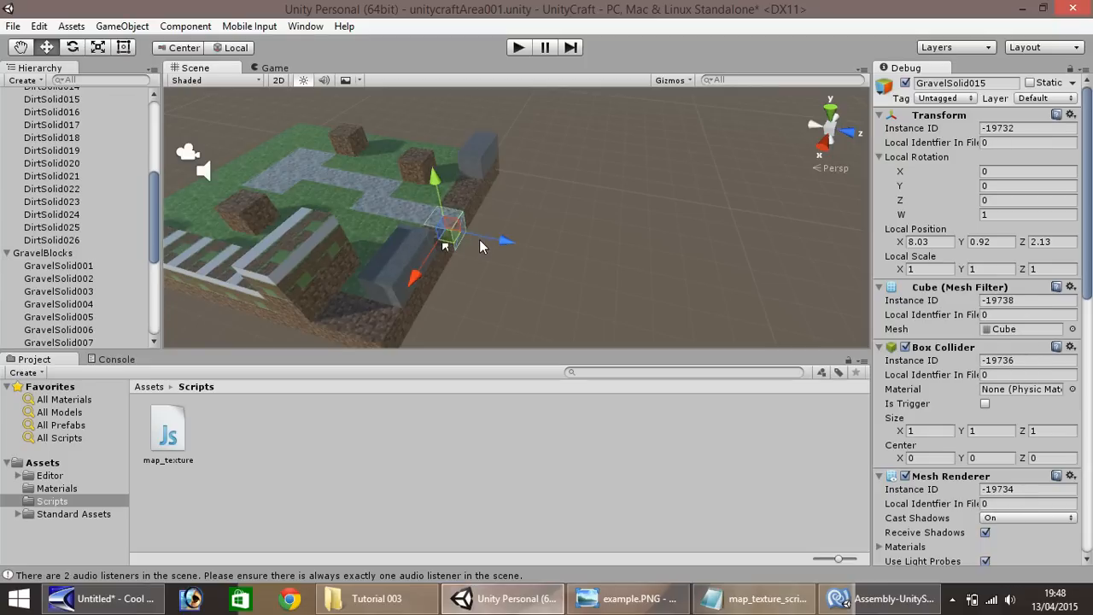
{"action": "left_click_drag", "start_coordinate": [491, 245], "coordinate": [471, 223], "text": "ctrl"}
Add two more gravel copies descending outward as a staircase, ending at X 8.03, Y -2.08, Z 5.13
{"action": "key", "text": "ctrl+d"}
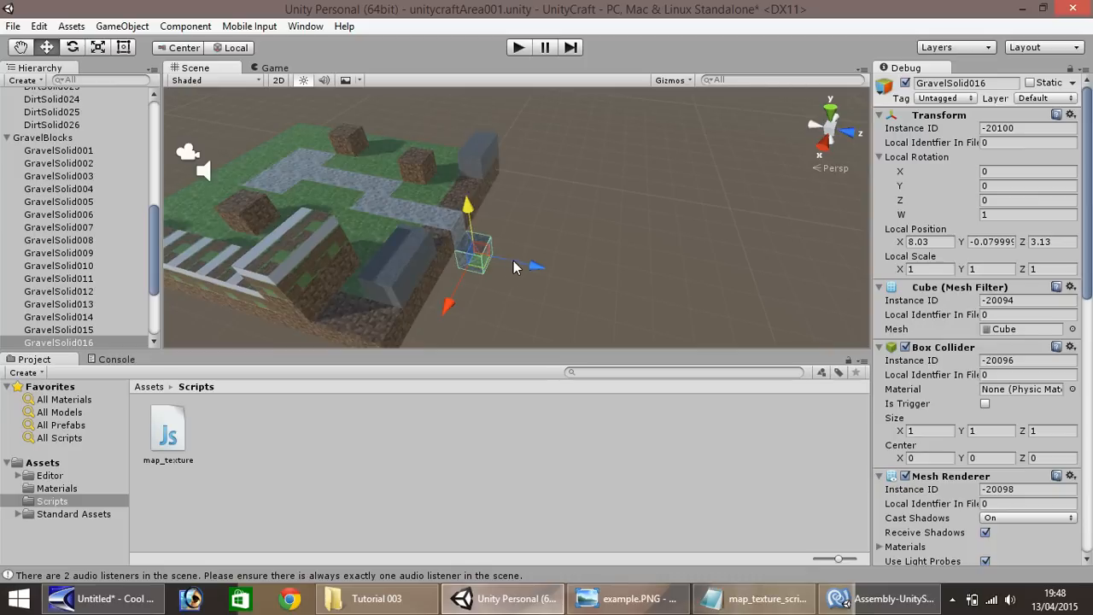
{"action": "left_click_drag", "start_coordinate": [514, 261], "coordinate": [527, 263], "text": "ctrl"}
{"action": "left_click_drag", "start_coordinate": [498, 224], "coordinate": [534, 269], "text": "ctrl"}
{"action": "key", "text": "ctrl+d"}
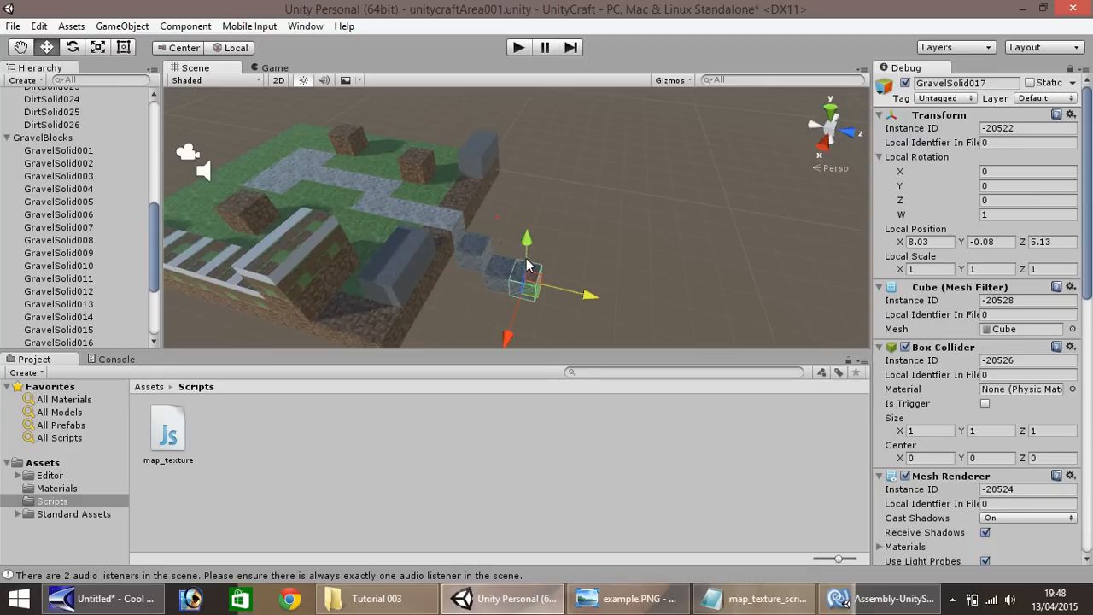
Fill the space beneath the gravel staircase with duplicates of its lowest block, working back and up to Y -0.08, Z 2.13
{"action": "left_click", "coordinate": [20, 47]}
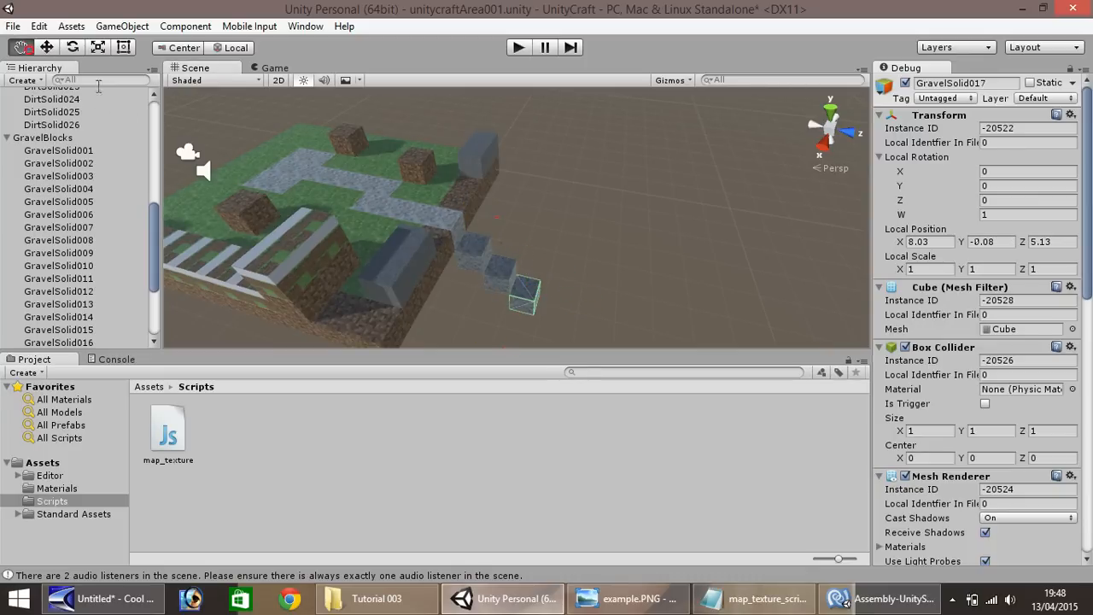
{"action": "left_click_drag", "start_coordinate": [336, 237], "coordinate": [358, 122]}
{"action": "right_click_drag", "start_coordinate": [411, 185], "coordinate": [481, 165]}
{"action": "mouse_move", "coordinate": [496, 219]}
{"action": "left_mouse_down"}
{"action": "mouse_move", "coordinate": [495, 203]}
{"action": "mouse_move", "coordinate": [510, 207]}
{"action": "left_mouse_up"}
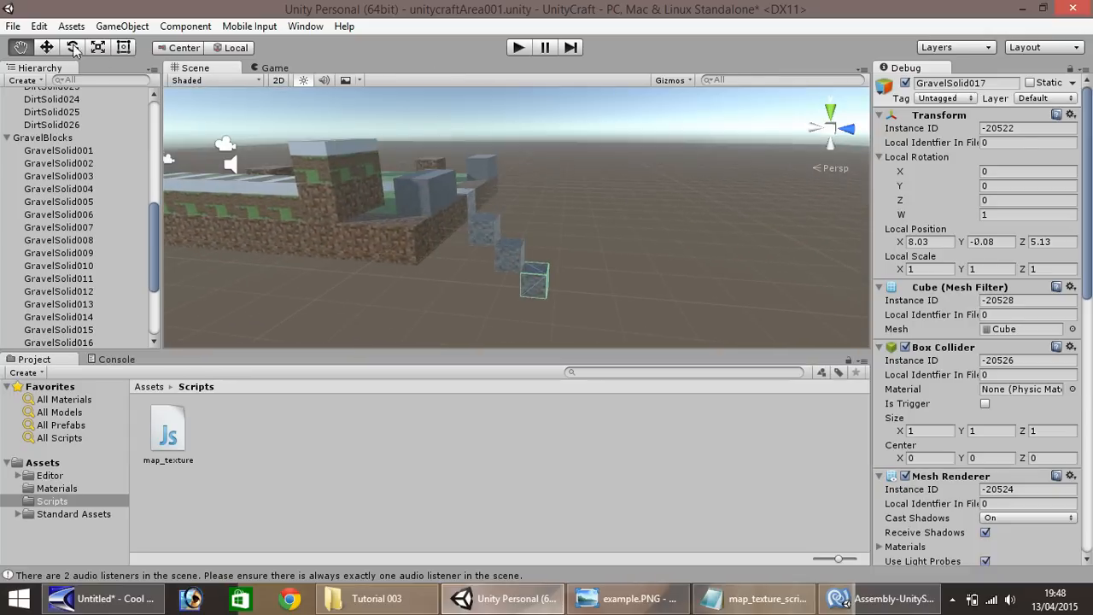
{"action": "left_click", "coordinate": [46, 47]}
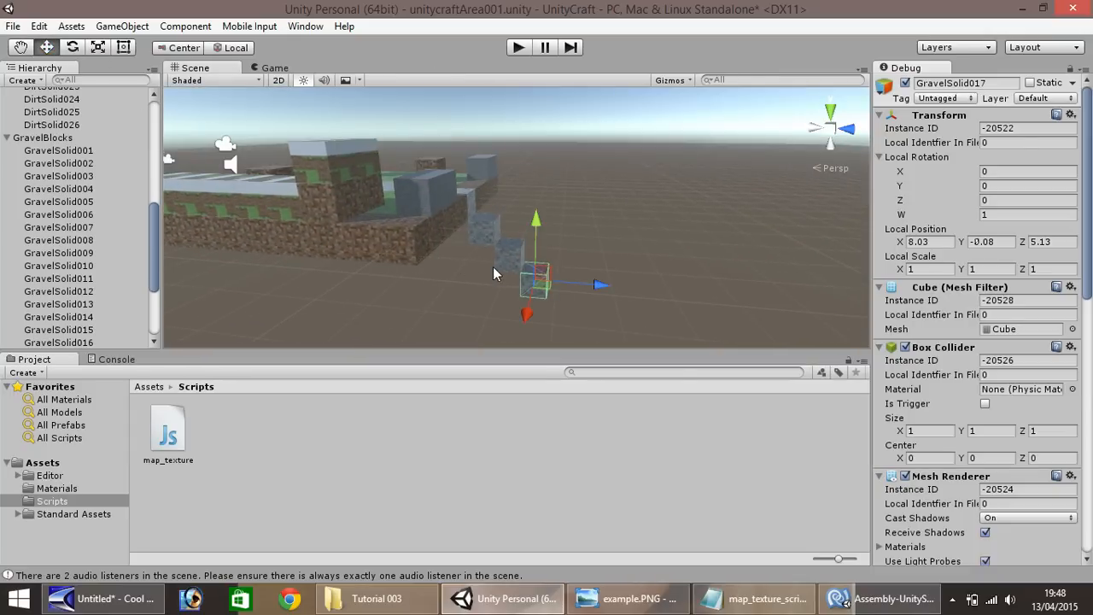
{"action": "left_click_drag", "start_coordinate": [583, 284], "coordinate": [502, 258], "text": "ctrl"}
{"action": "key", "text": "ctrl+d"}
{"action": "key", "text": "ctrl+d"}
{"action": "key", "text": "ctrl+d"}
Duplicate the gravel block at Y -1.08, Z 2.13 and lower the copy to Y -2.08
{"action": "key", "text": "ctrl+d"}
{"action": "left_click_drag", "start_coordinate": [462, 221], "coordinate": [461, 201], "text": "ctrl"}
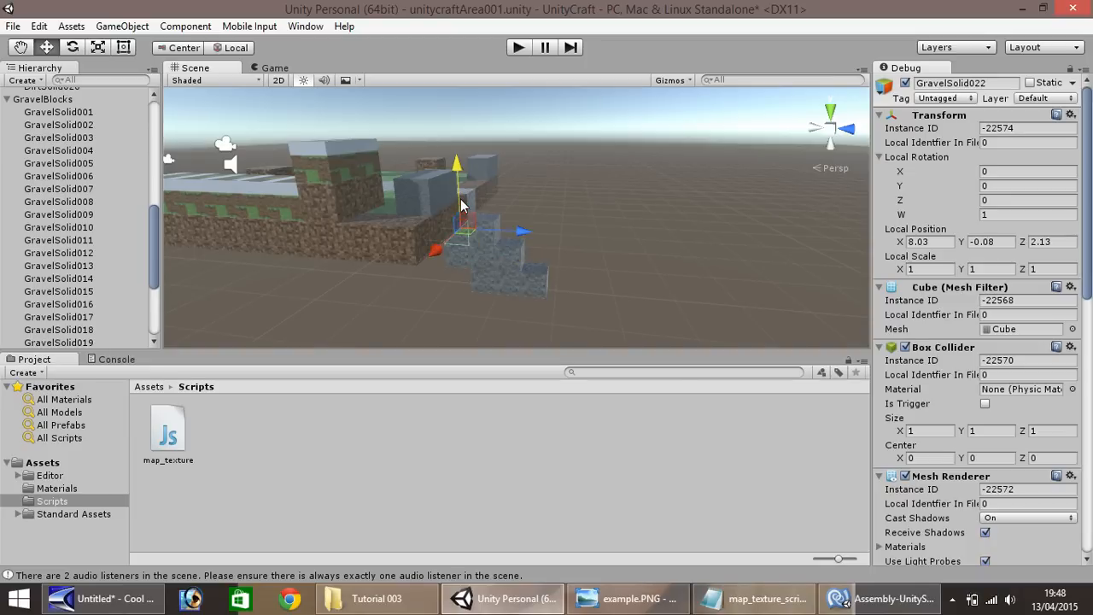
{"action": "left_click", "coordinate": [467, 254]}
{"action": "key", "text": "ctrl+d"}
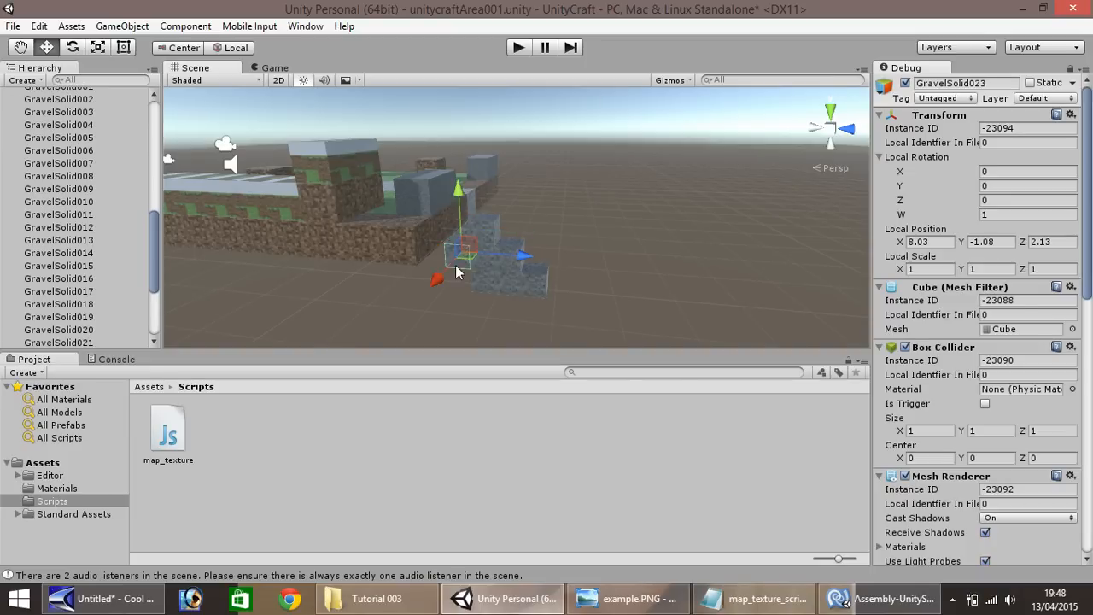
{"action": "left_click_drag", "start_coordinate": [461, 232], "coordinate": [462, 259], "text": "ctrl"}
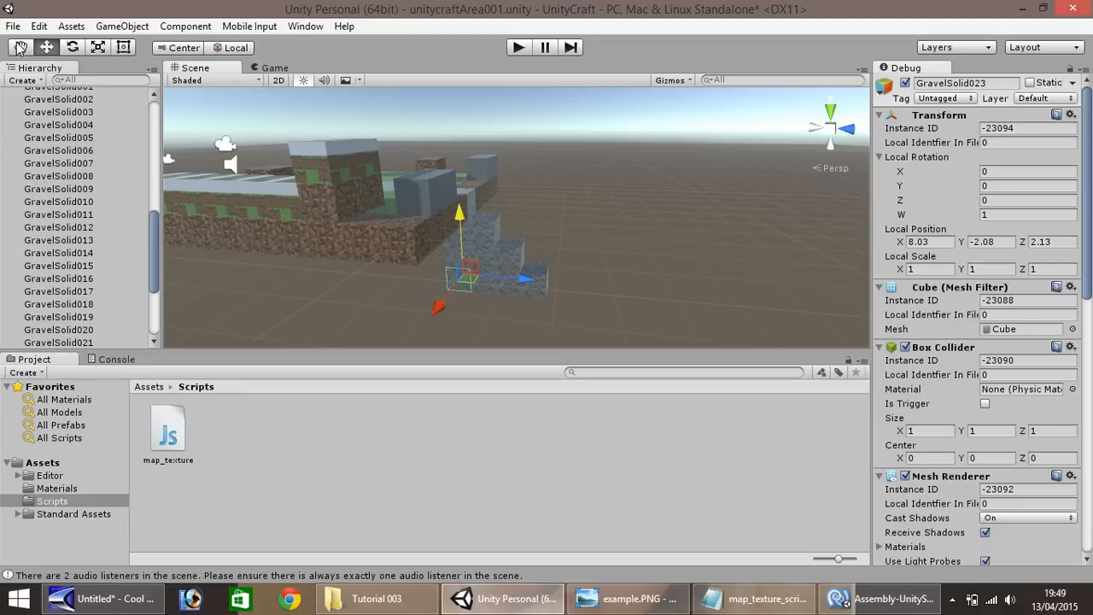
Duplicate the edge dirt block beside the gravel staircase into a column down to Y -2.64, and place another copy at X 7.35
{"action": "left_click", "coordinate": [21, 48]}
{"action": "left_click_drag", "start_coordinate": [536, 211], "coordinate": [377, 244], "text": "alt"}
{"action": "left_click", "coordinate": [46, 48]}
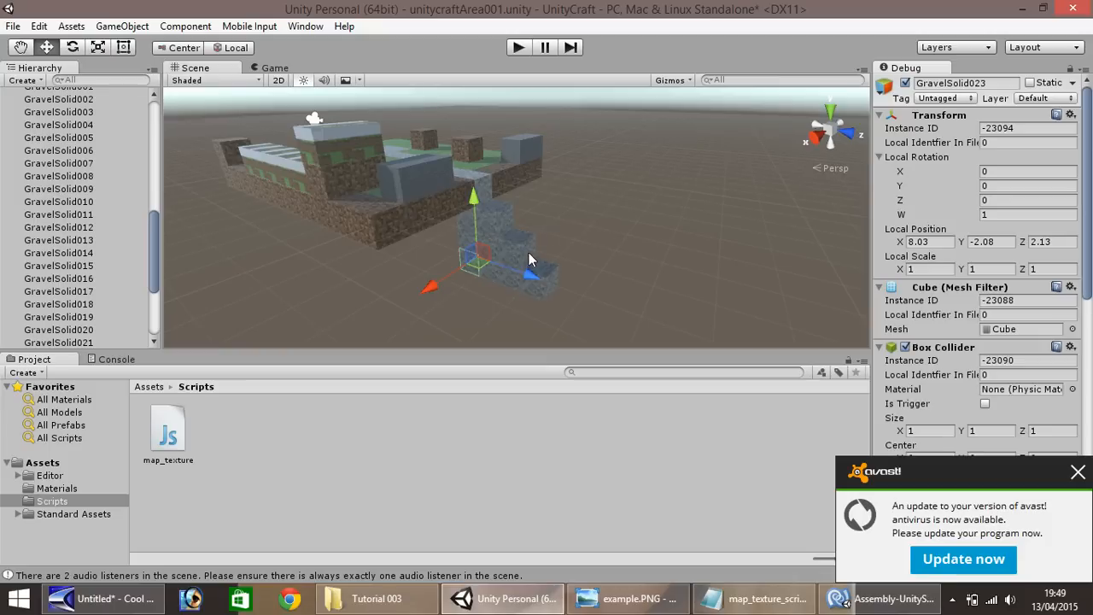
{"action": "left_click", "coordinate": [550, 292]}
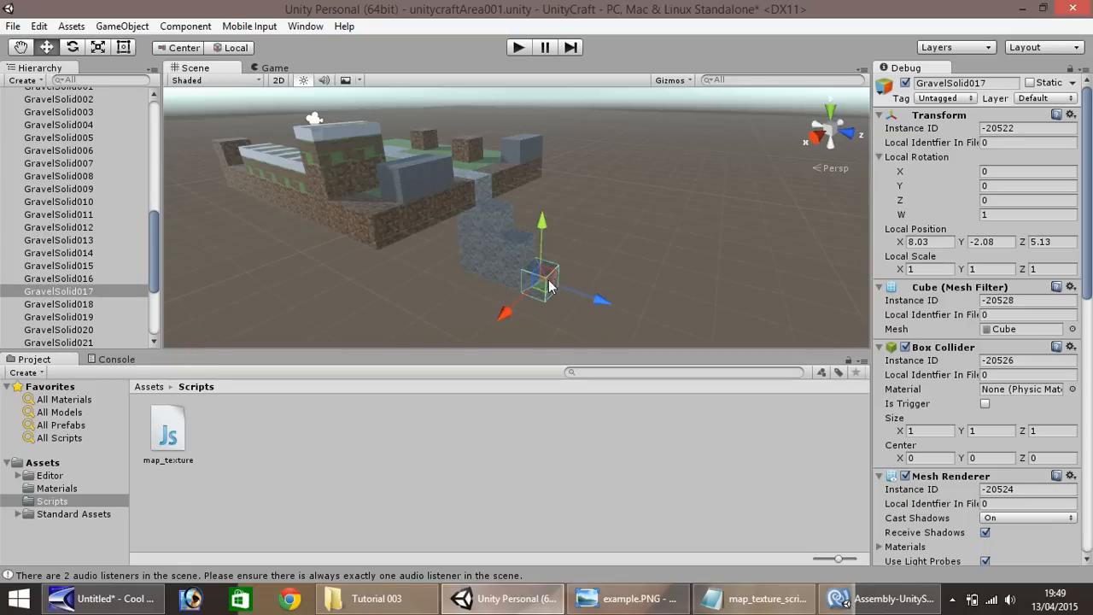
{"action": "left_click", "coordinate": [465, 211]}
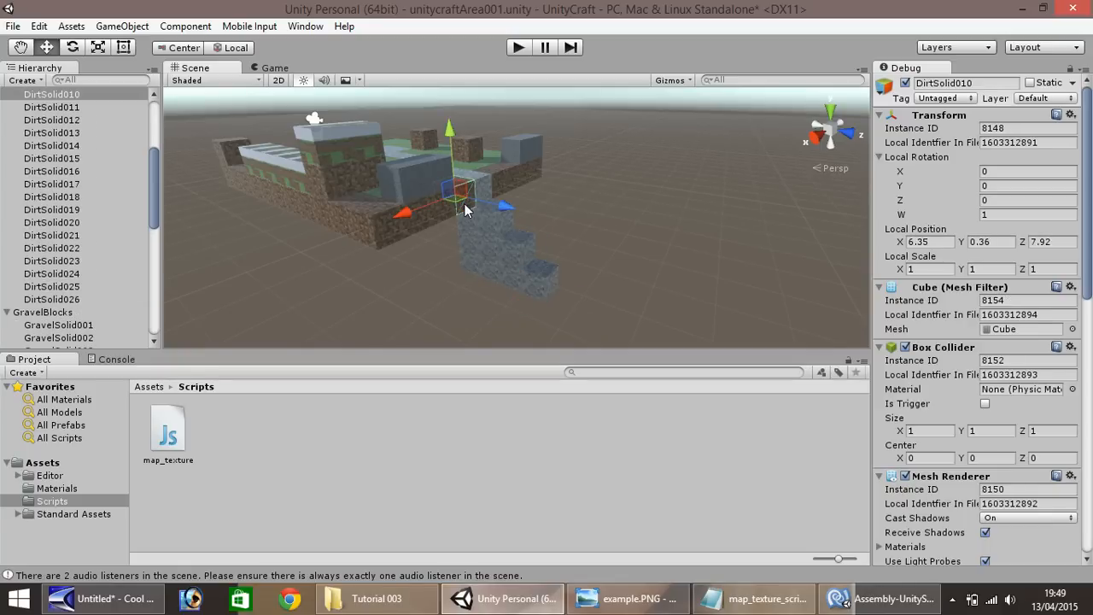
{"action": "key", "text": "ctrl+d"}
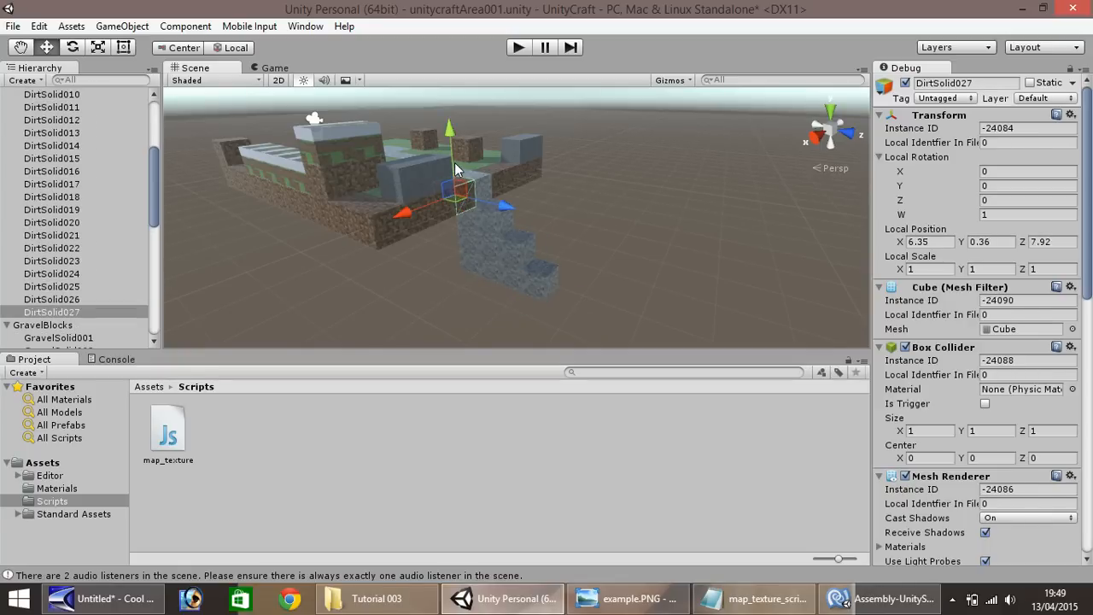
{"action": "left_click_drag", "start_coordinate": [455, 178], "coordinate": [418, 293], "text": "ctrl"}
{"action": "key", "text": "ctrl+d"}
{"action": "key", "text": "ctrl+d"}
{"action": "key", "text": "ctrl+d"}
Fill the dirt wall upward at X 7.35 and add the adjacent column at X 8.35 down to Y -2.64
{"action": "key", "text": "ctrl+d"}
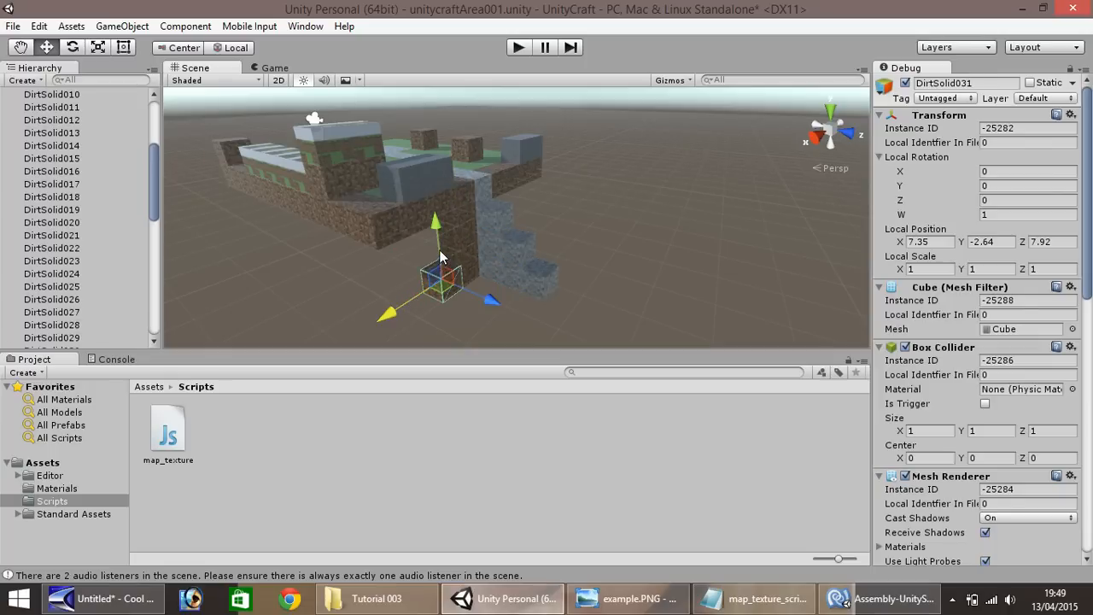
{"action": "key", "text": "ctrl+d"}
{"action": "left_click_drag", "start_coordinate": [439, 246], "coordinate": [433, 205], "text": "ctrl"}
{"action": "key", "text": "ctrl+d"}
{"action": "left_click_drag", "start_coordinate": [403, 247], "coordinate": [377, 255], "text": "ctrl"}
{"action": "key", "text": "ctrl+d"}
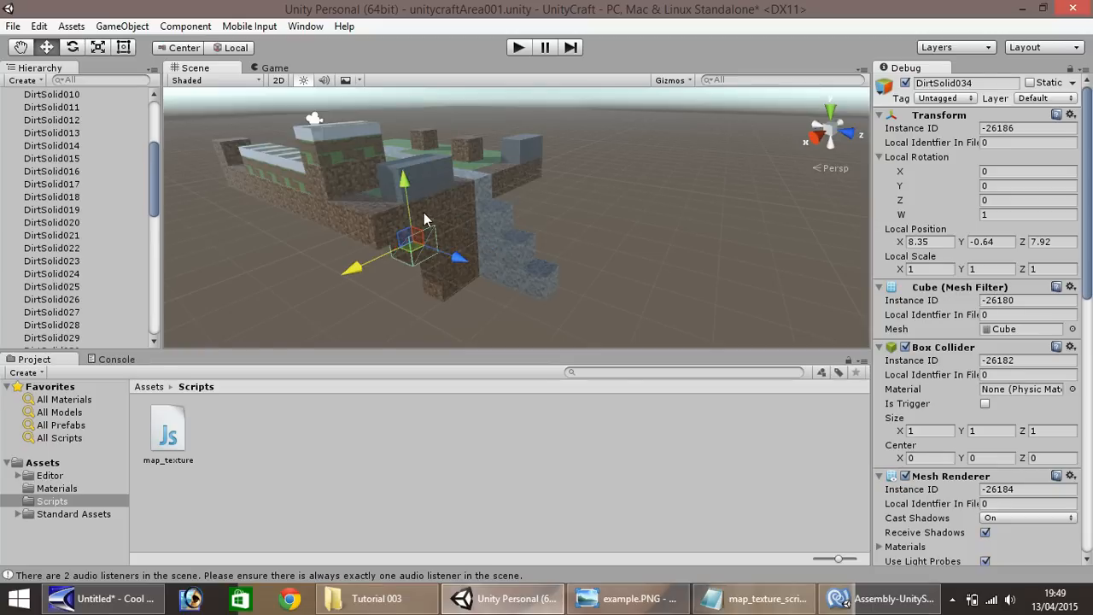
{"action": "left_click_drag", "start_coordinate": [412, 203], "coordinate": [417, 256], "text": "ctrl"}
Add the outer dirt wall column at X 9.35 with duplicates from Y -2.64 up to Y -0.64
{"action": "key", "text": "ctrl+d"}
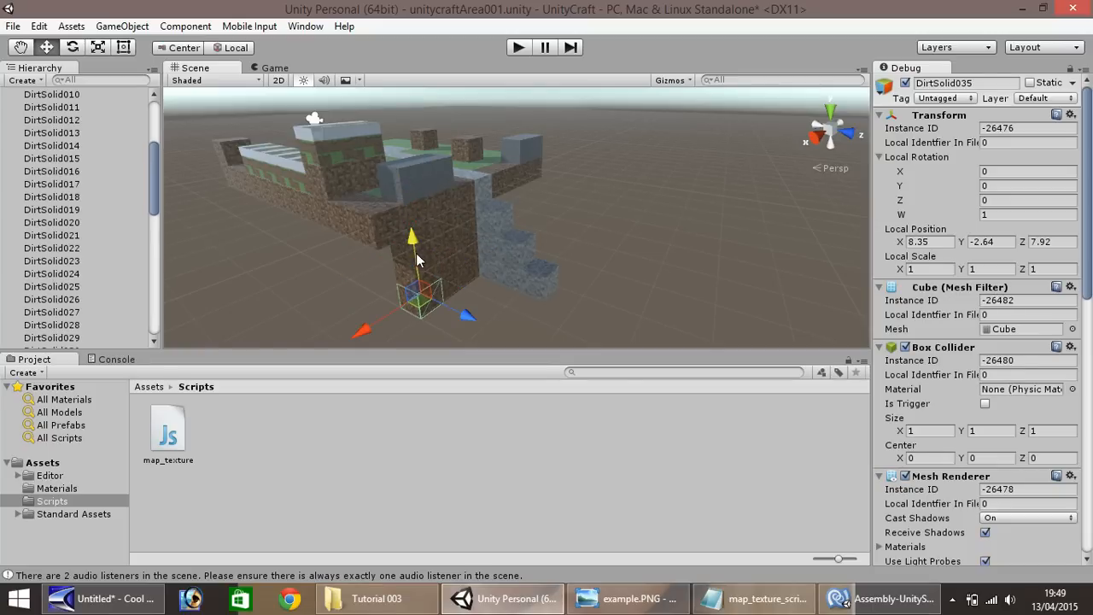
{"action": "key", "text": "ctrl+d"}
{"action": "left_click_drag", "start_coordinate": [383, 317], "coordinate": [362, 328], "text": "ctrl"}
{"action": "key", "text": "ctrl+d"}
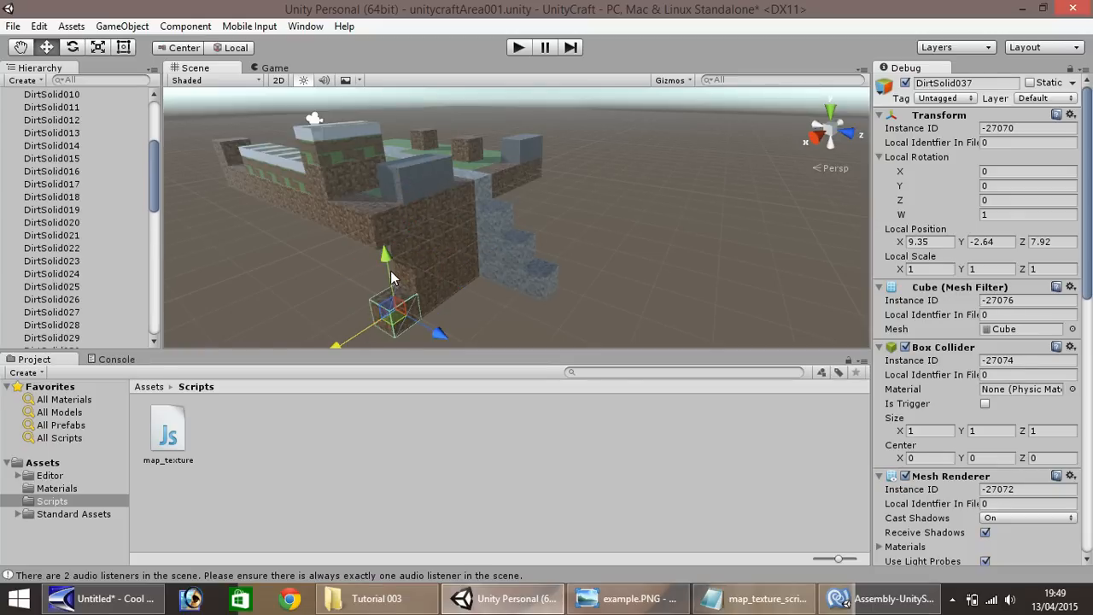
{"action": "left_click_drag", "start_coordinate": [390, 270], "coordinate": [391, 217], "text": "ctrl"}
{"action": "key", "text": "ctrl+d"}
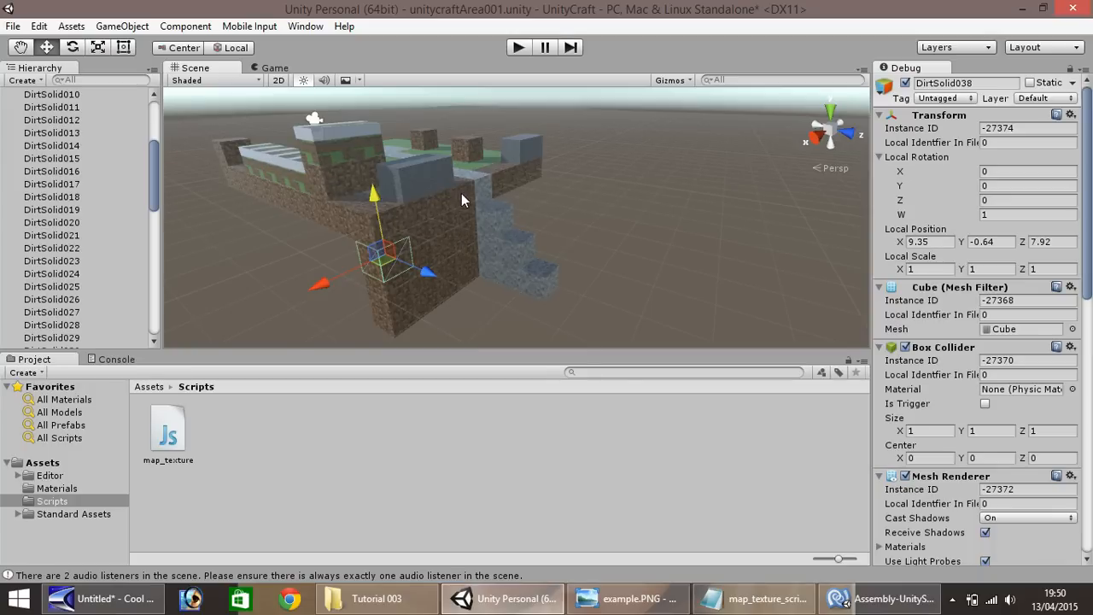
Delete the top row of dirt blocks at Y 0.36 along the new dirt wall
{"action": "left_click", "coordinate": [365, 224]}
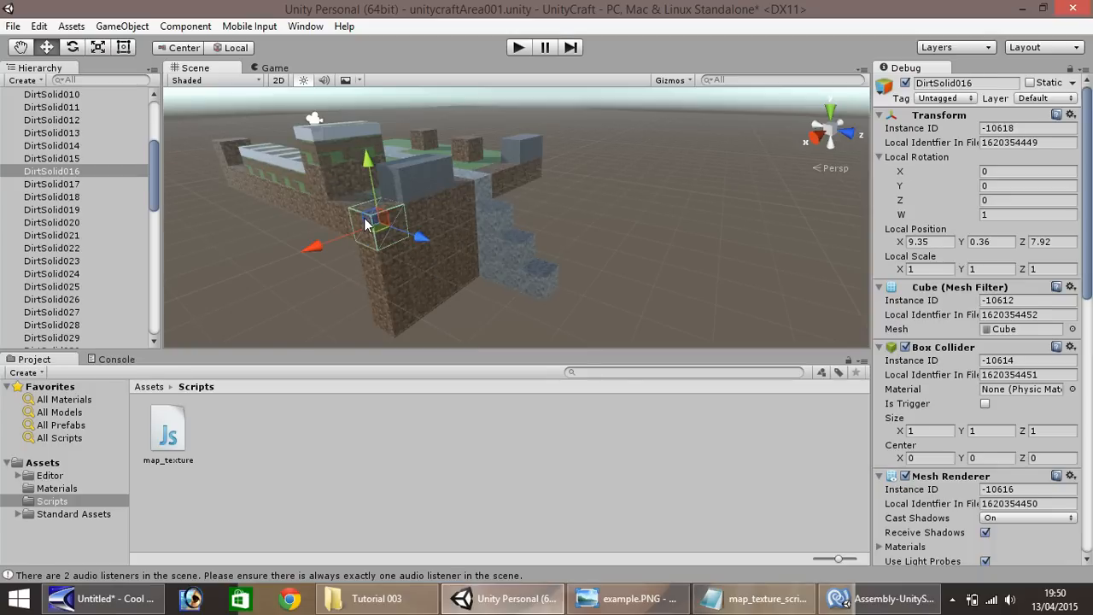
{"action": "key", "text": "Delete"}
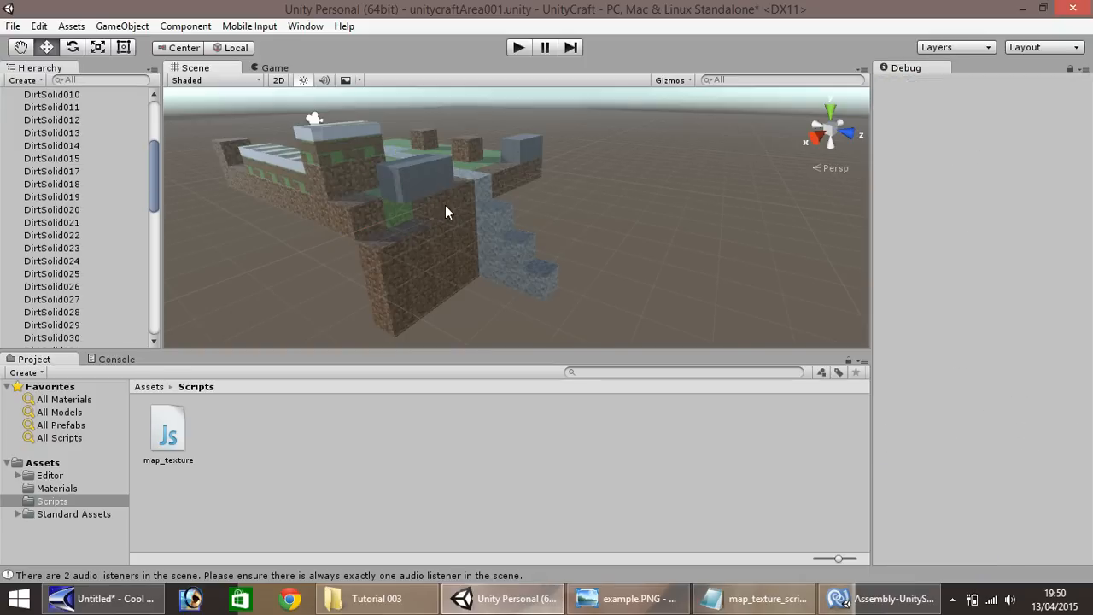
{"action": "left_click", "coordinate": [444, 211]}
{"action": "key", "text": "Delete"}
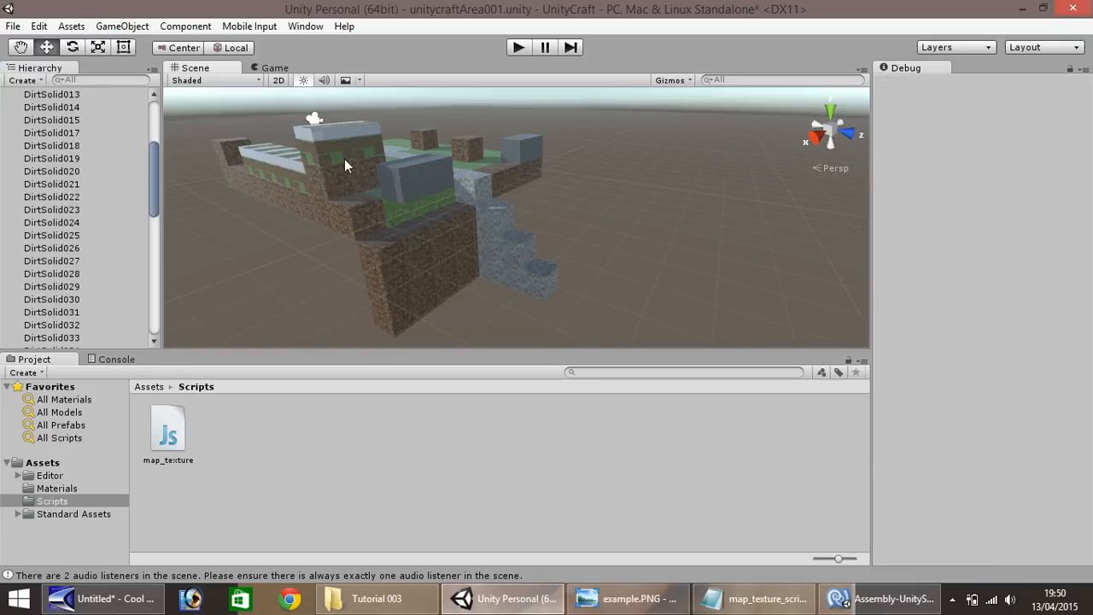
Duplicate a raised dirt-with-grass block and line copies along the dirt wall's top at Y 1.57, Z 4.31, ending at X 7.62
{"action": "left_click", "coordinate": [323, 155]}
{"action": "key", "text": "ctrl+d"}
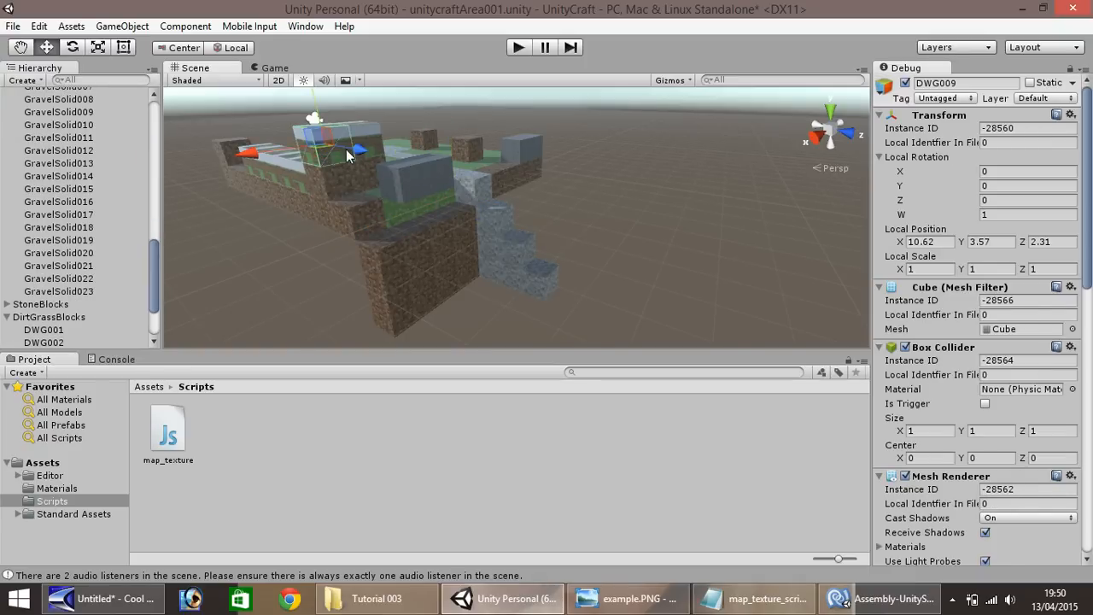
{"action": "left_click_drag", "start_coordinate": [359, 152], "coordinate": [398, 165], "text": "ctrl"}
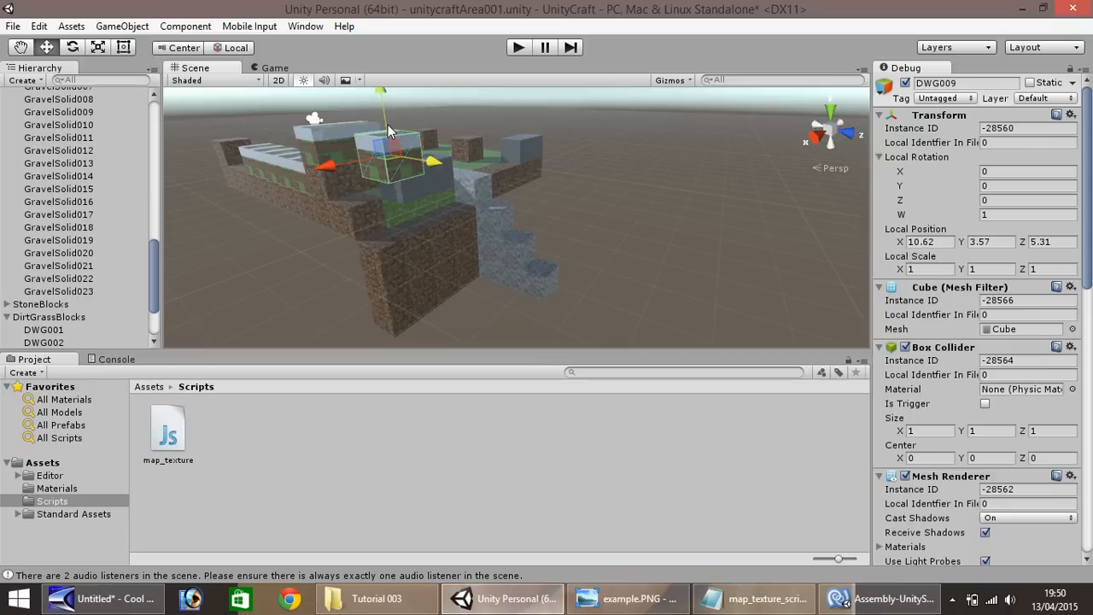
{"action": "left_click_drag", "start_coordinate": [388, 129], "coordinate": [423, 244], "text": "ctrl"}
{"action": "key", "text": "ctrl+d"}
{"action": "left_click_drag", "start_coordinate": [328, 247], "coordinate": [501, 177], "text": "ctrl"}
{"action": "key", "text": "ctrl+d"}
{"action": "key", "text": "ctrl+d"}
Delete the dirt blocks along the platform edge on the far side of the gravel staircase
{"action": "left_click", "coordinate": [501, 176]}
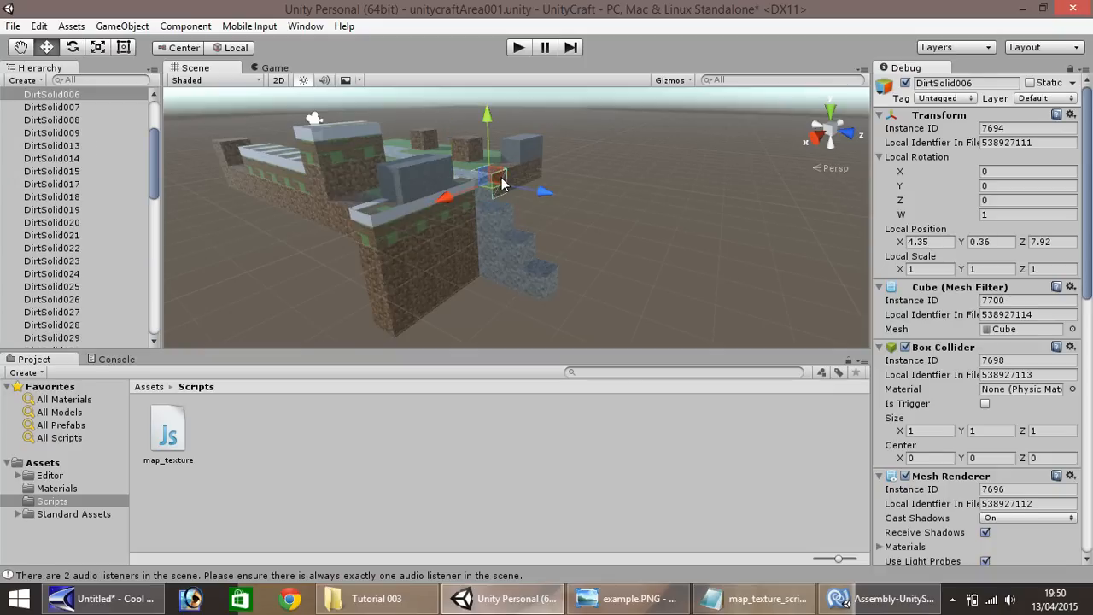
{"action": "key", "text": "Delete"}
{"action": "left_click", "coordinate": [513, 178]}
{"action": "key", "text": "Delete"}
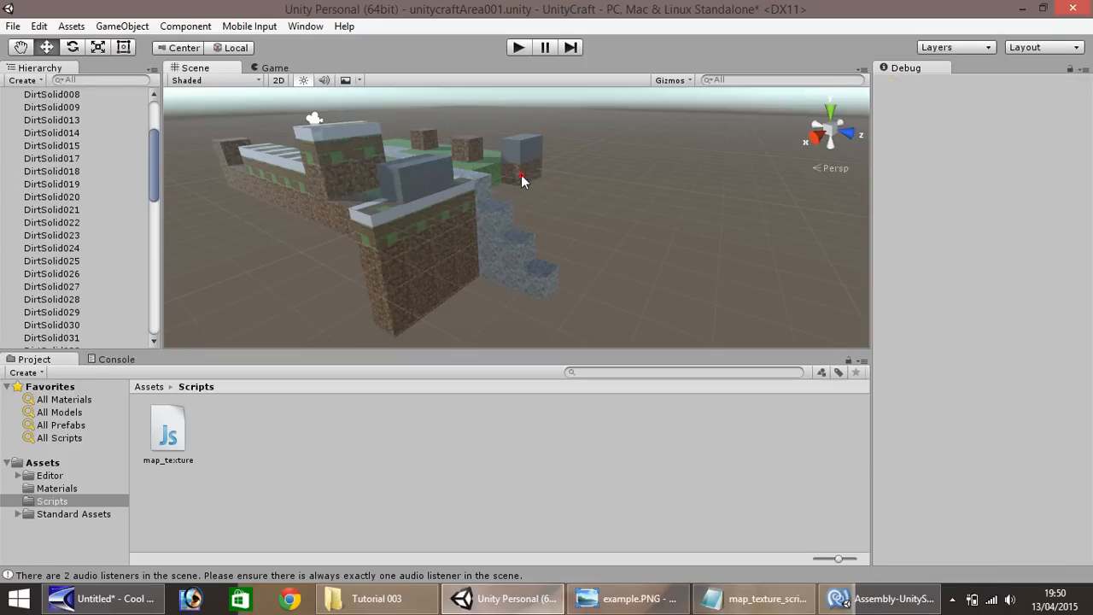
{"action": "left_click", "coordinate": [521, 174]}
{"action": "key", "text": "Delete"}
{"action": "left_click", "coordinate": [537, 173]}
{"action": "key", "text": "Delete"}
Duplicate the dirt-with-grass block next to the staircase and line copies along the far-side edge, ending at X 2.62
{"action": "left_click", "coordinate": [469, 194]}
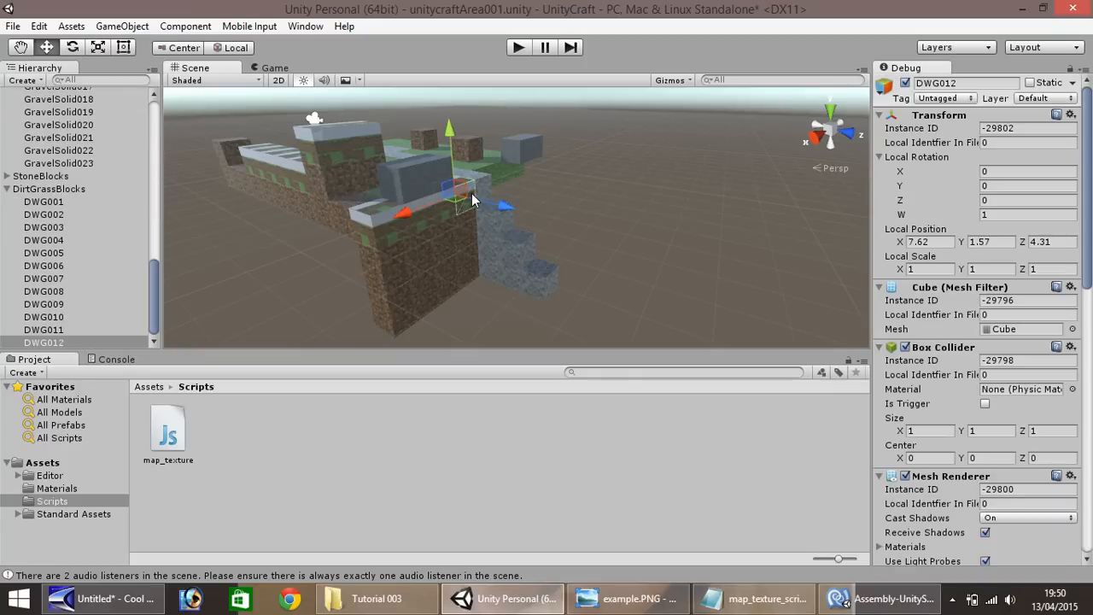
{"action": "key", "text": "ctrl+d"}
{"action": "left_click_drag", "start_coordinate": [430, 204], "coordinate": [489, 186], "text": "ctrl"}
{"action": "key", "text": "ctrl+d"}
{"action": "key", "text": "ctrl+d"}
{"action": "key", "text": "ctrl+d"}
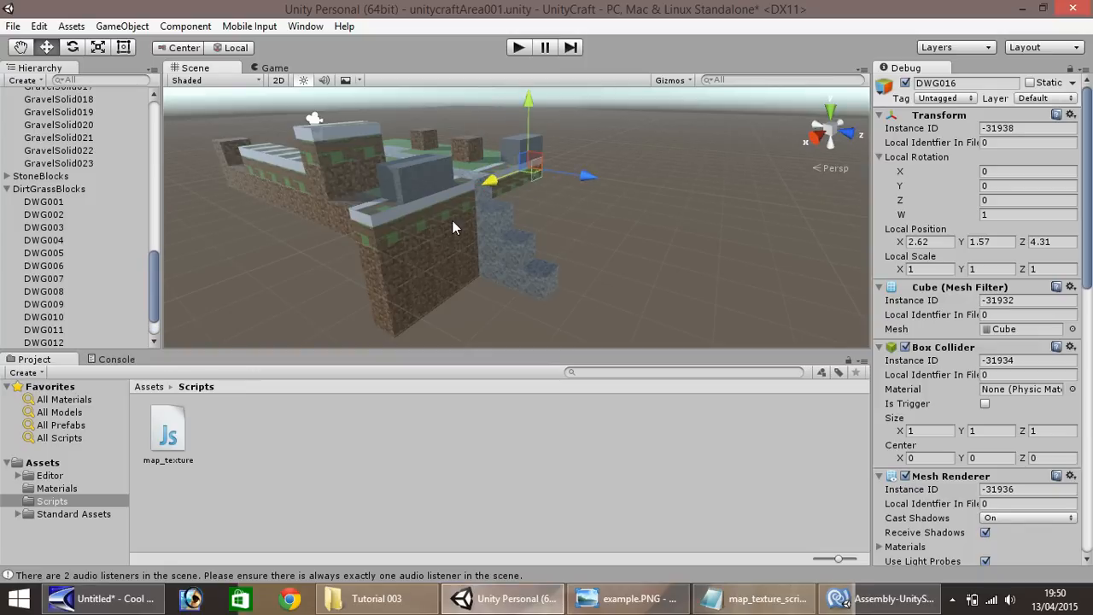
Select the wall's upper row of dirt blocks and duplicate it beneath the far-side grass edge, filling down to Y -2.64
{"action": "left_click", "coordinate": [397, 276]}
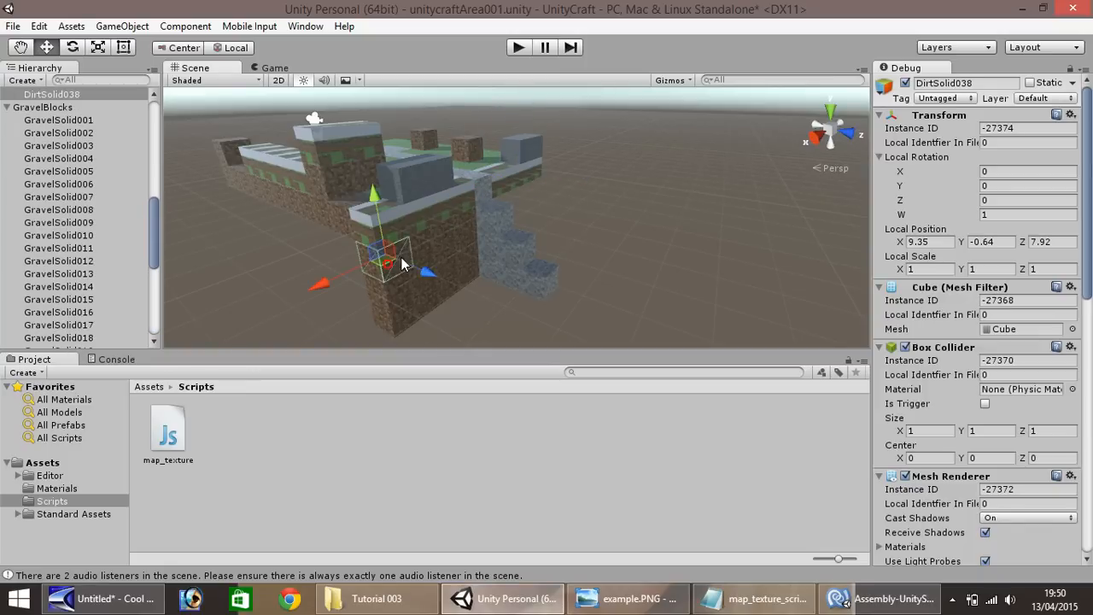
{"action": "left_click", "coordinate": [430, 240], "text": "shift"}
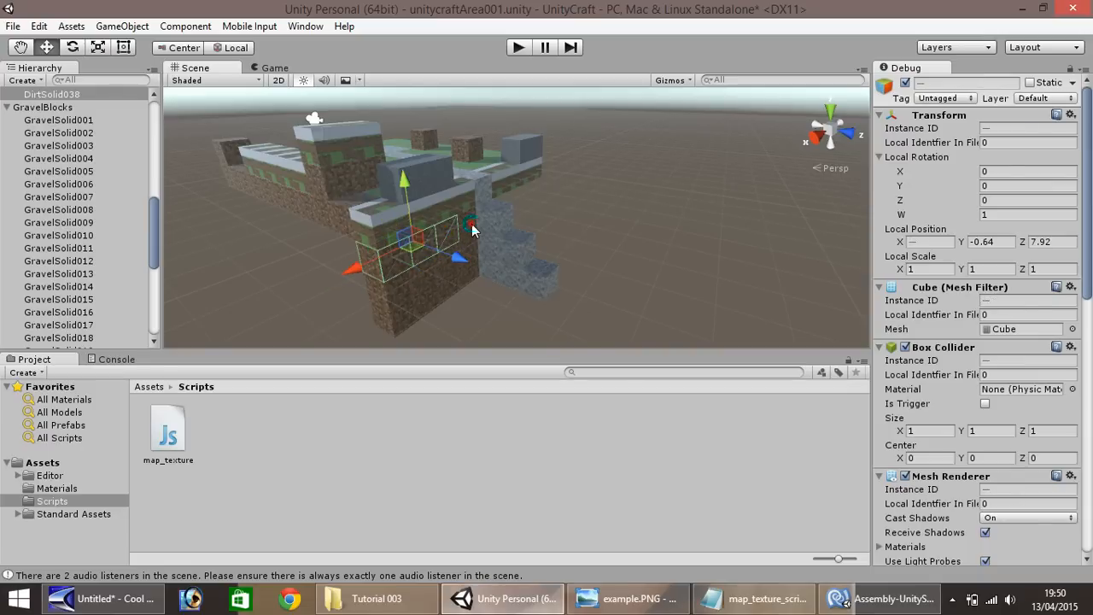
{"action": "key", "text": "ctrl+d"}
{"action": "left_click_drag", "start_coordinate": [369, 266], "coordinate": [490, 220]}
{"action": "key", "text": "ctrl+d"}
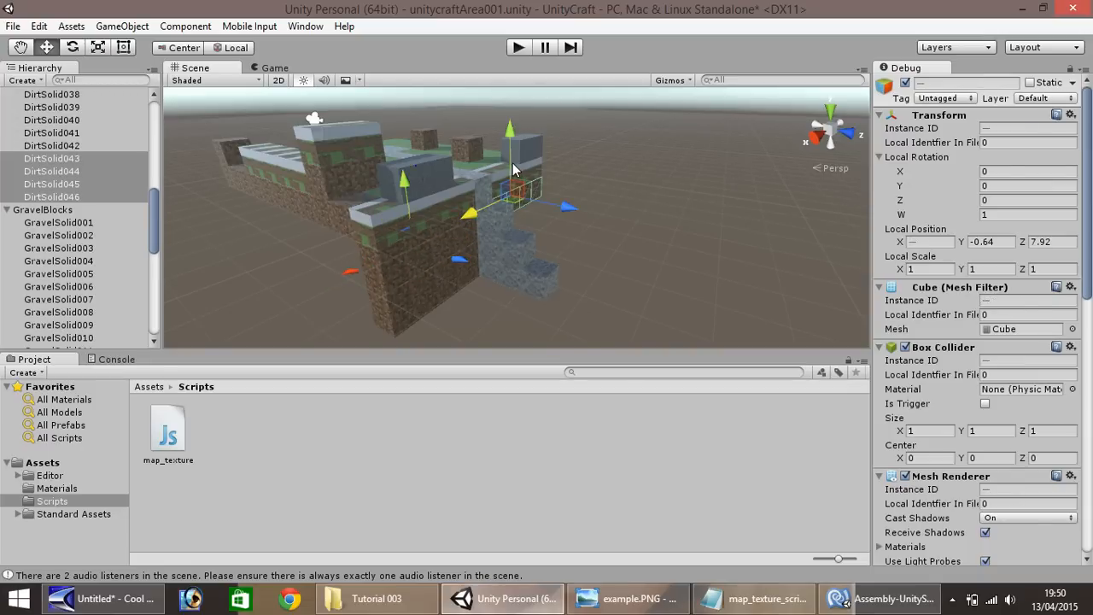
{"action": "left_click_drag", "start_coordinate": [512, 169], "coordinate": [514, 194], "text": "ctrl"}
{"action": "key", "text": "ctrl+d"}
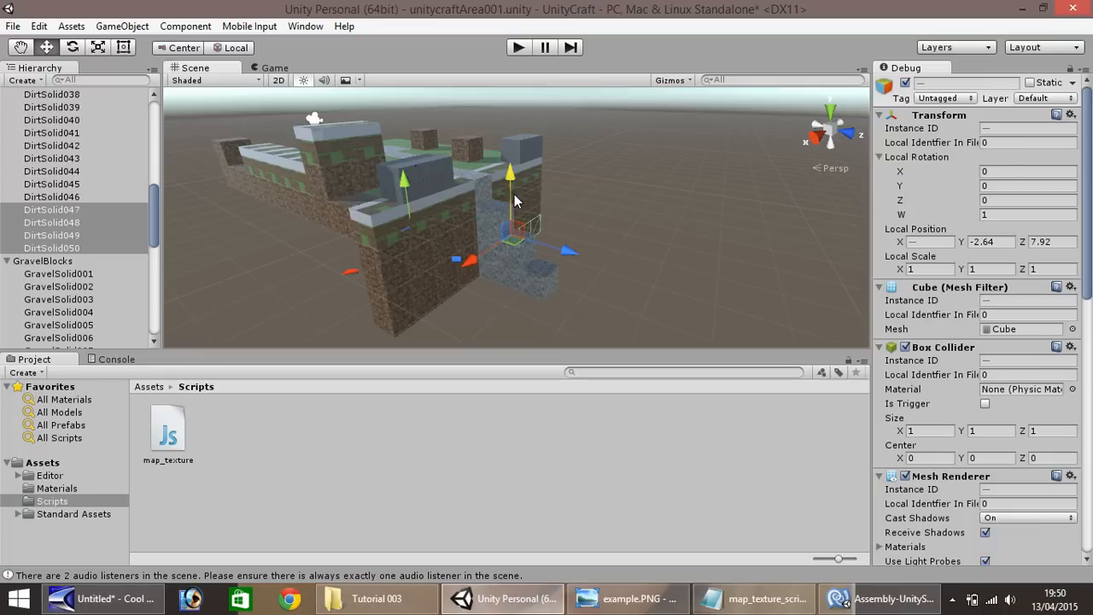
Duplicate the platform's grass block, place the copy at the staircase foot at Y -7.85, Z 14.31, and add copies along X
{"action": "left_click", "coordinate": [473, 167]}
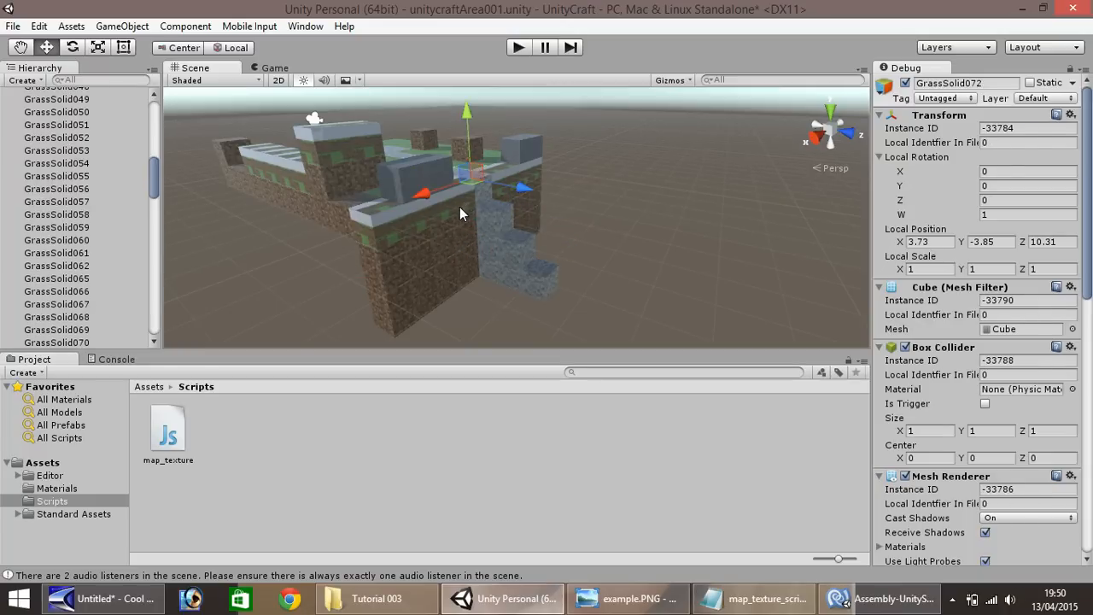
{"action": "left_click_drag", "start_coordinate": [521, 187], "coordinate": [555, 267], "text": "ctrl"}
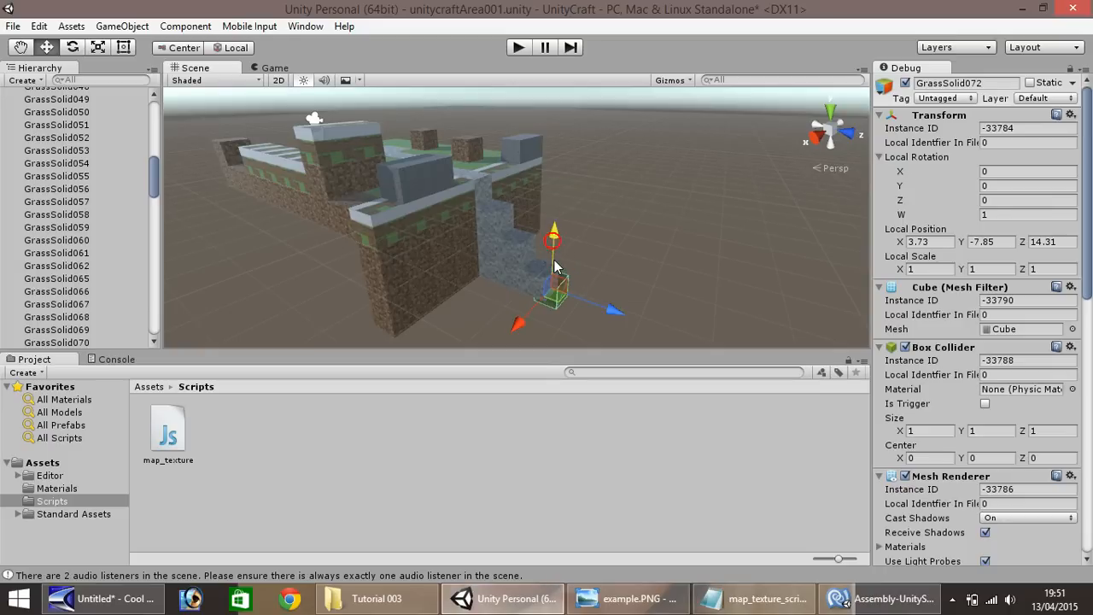
{"action": "key", "text": "ctrl+d"}
{"action": "left_click_drag", "start_coordinate": [523, 322], "coordinate": [488, 338], "text": "ctrl"}
{"action": "key", "text": "ctrl+d"}
Continue duplicating grass blocks around the staircase foot, reaching X 2.73, Y -7.85, Z 15.31
{"action": "left_click_drag", "start_coordinate": [566, 332], "coordinate": [647, 301], "text": "ctrl"}
{"action": "key", "text": "ctrl+d"}
{"action": "key", "text": "ctrl+d"}
{"action": "key", "text": "ctrl+d"}
{"action": "key", "text": "ctrl+d"}
Add an outer row of grass block copies at Y -7.85, Z 16.31, ending at X 2.73
{"action": "key", "text": "ctrl+d"}
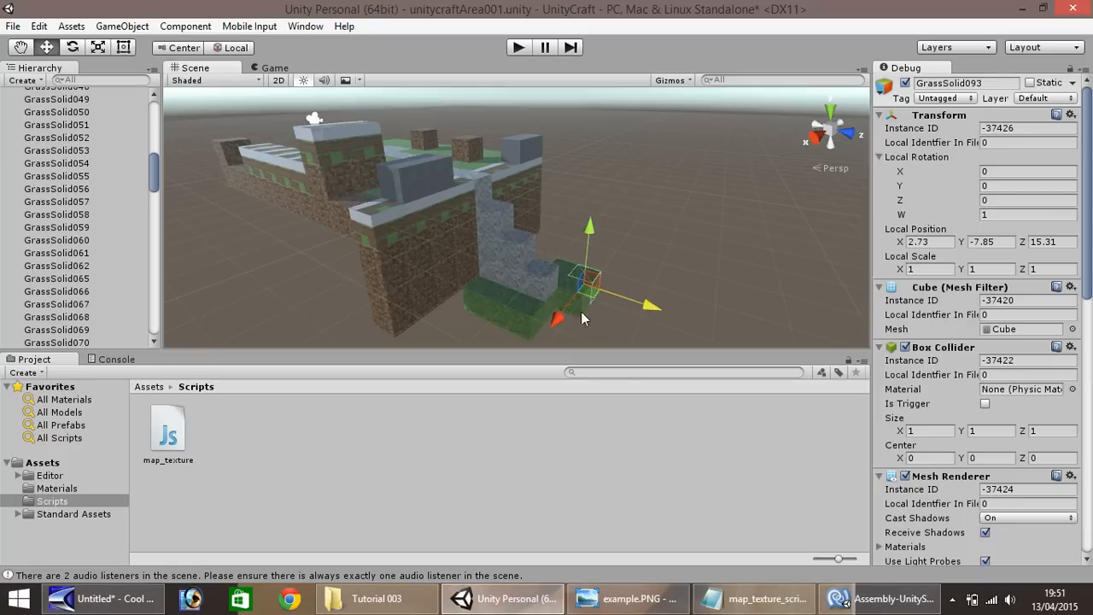
{"action": "mouse_move", "coordinate": [563, 315]}
{"action": "left_mouse_down", "text": "ctrl"}
{"action": "mouse_move", "coordinate": [537, 339]}
{"action": "mouse_move", "coordinate": [606, 343]}
{"action": "mouse_move", "coordinate": [560, 330]}
{"action": "mouse_move", "coordinate": [575, 327]}
{"action": "left_mouse_up", "text": "ctrl"}
{"action": "key", "text": "ctrl+d"}
{"action": "key", "text": "ctrl+d"}
{"action": "key", "text": "ctrl+d"}
{"action": "scroll", "coordinate": [611, 326], "scroll_direction": "down", "scroll_amount": 1}
{"action": "key", "text": "ctrl+d"}
{"action": "key", "text": "ctrl+d"}
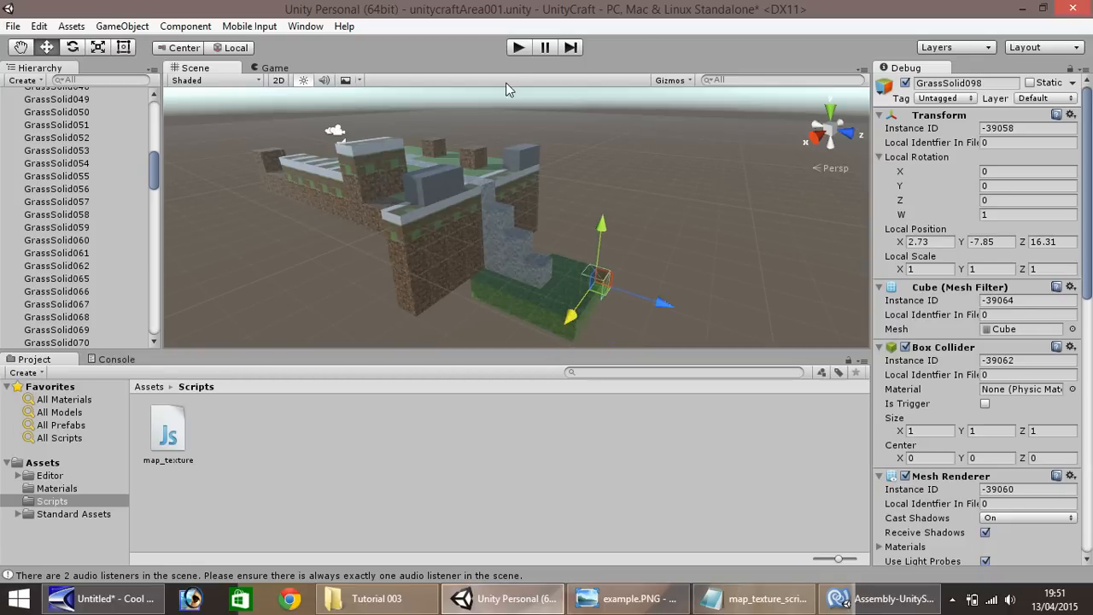
Play-test the scene with the new walls, staircase and lower grass area, and stop the playback
{"action": "left_click", "coordinate": [517, 48]}
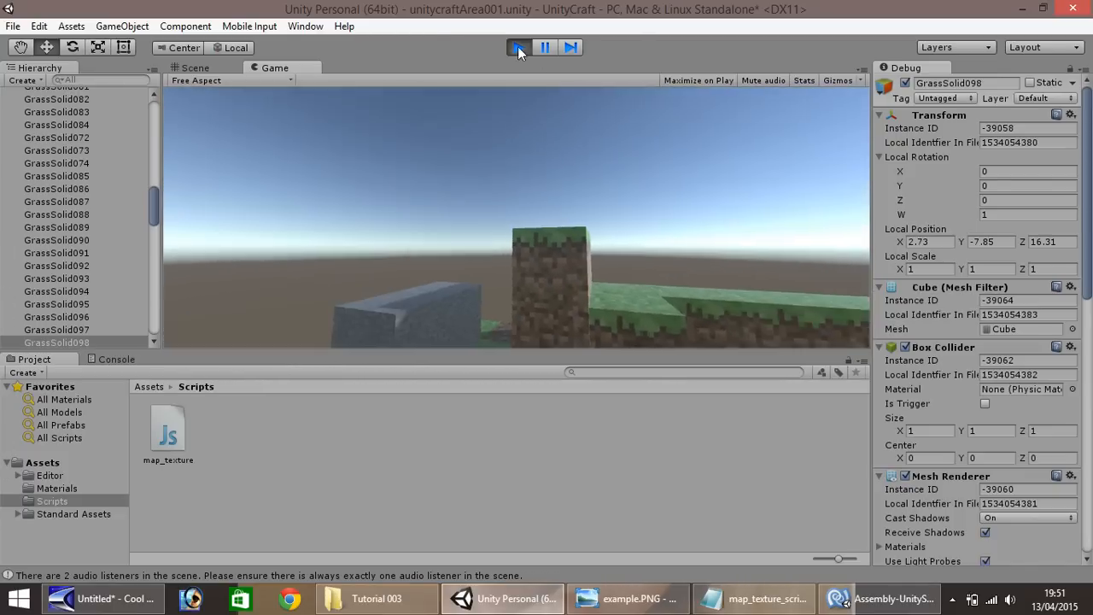
{"action": "left_click", "coordinate": [517, 46]}
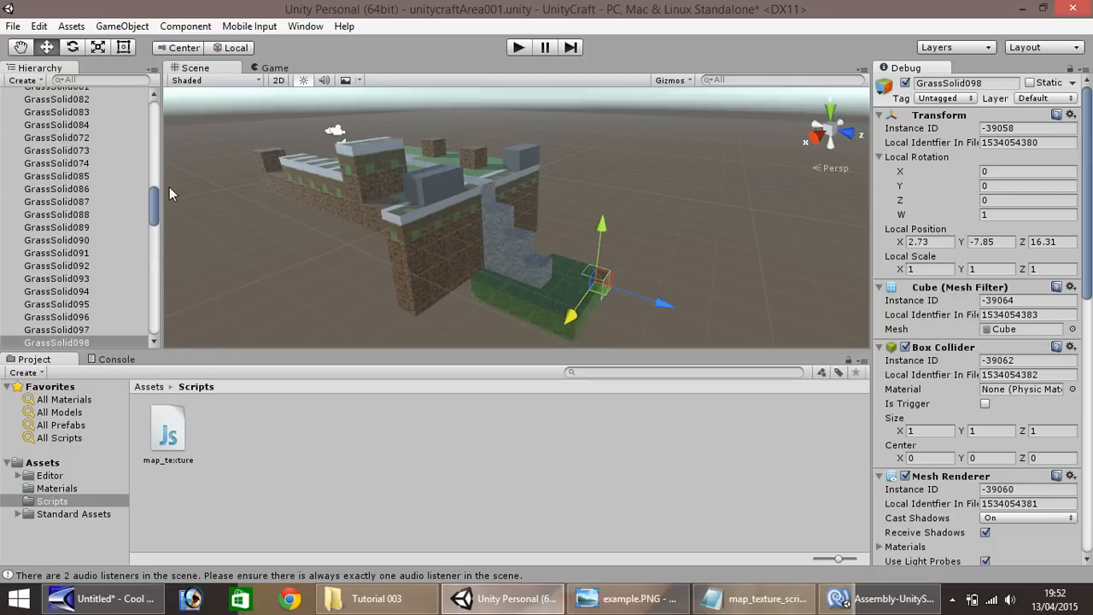
Collapse the GrassBlocks, DirtBlocks, GravelBlocks and DirtGrassBlocks groups in the scene hierarchy
{"action": "left_click_drag", "start_coordinate": [153, 209], "coordinate": [153, 119]}
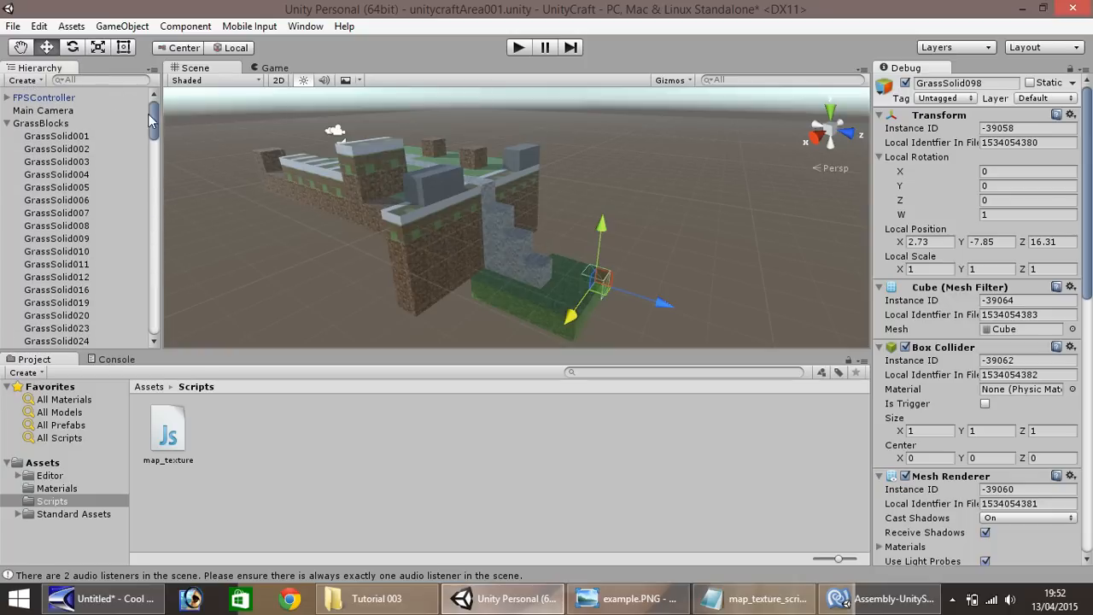
{"action": "left_click", "coordinate": [7, 124]}
{"action": "left_click", "coordinate": [39, 98]}
{"action": "left_click", "coordinate": [36, 111]}
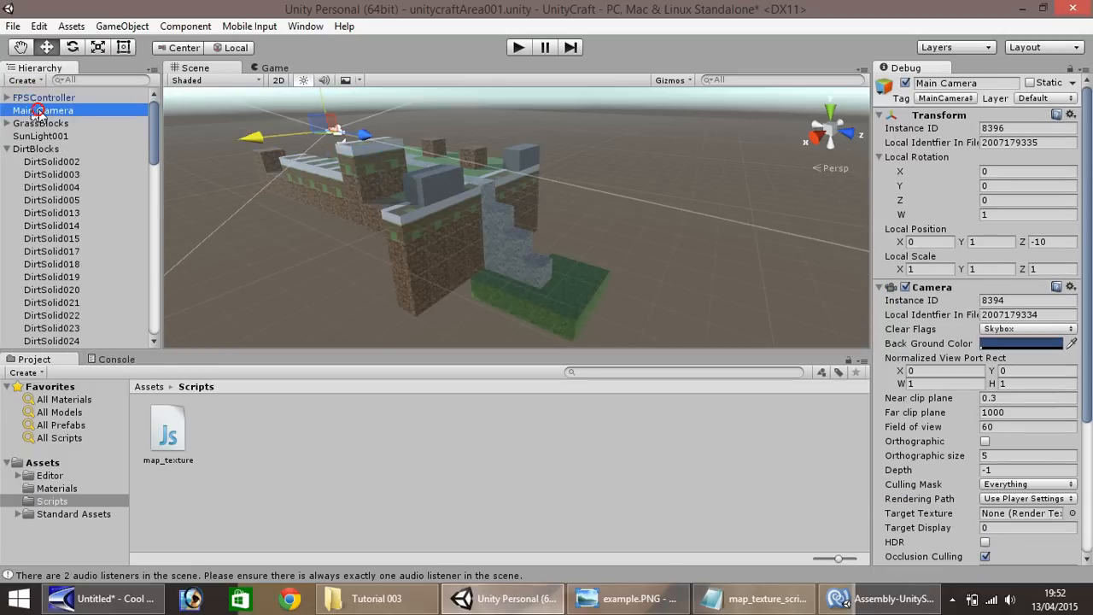
{"action": "left_click", "coordinate": [7, 149]}
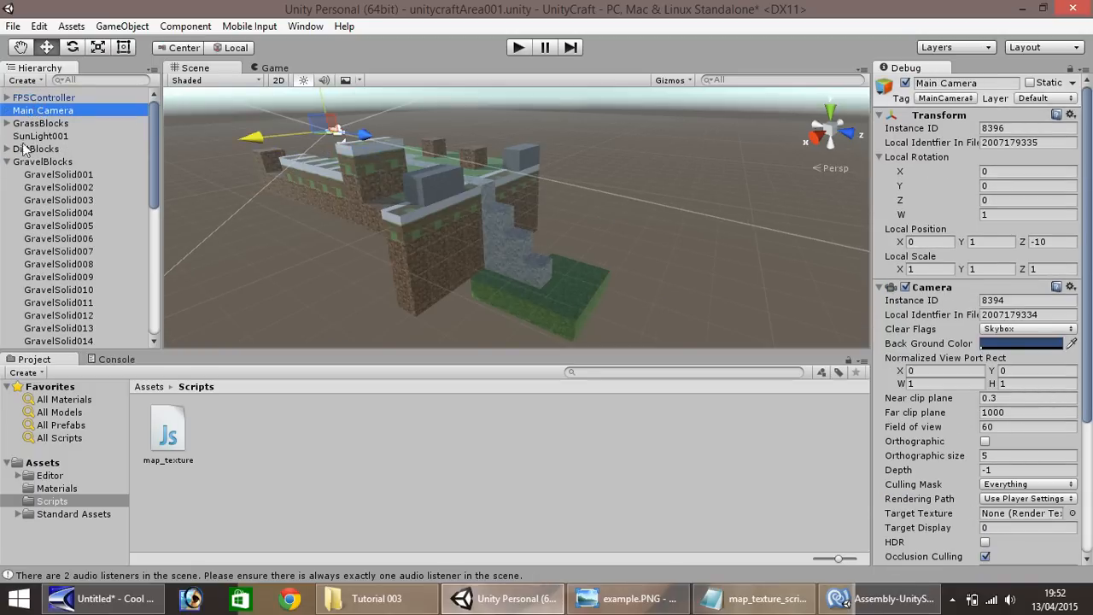
{"action": "left_click", "coordinate": [7, 161]}
{"action": "left_click", "coordinate": [7, 187]}
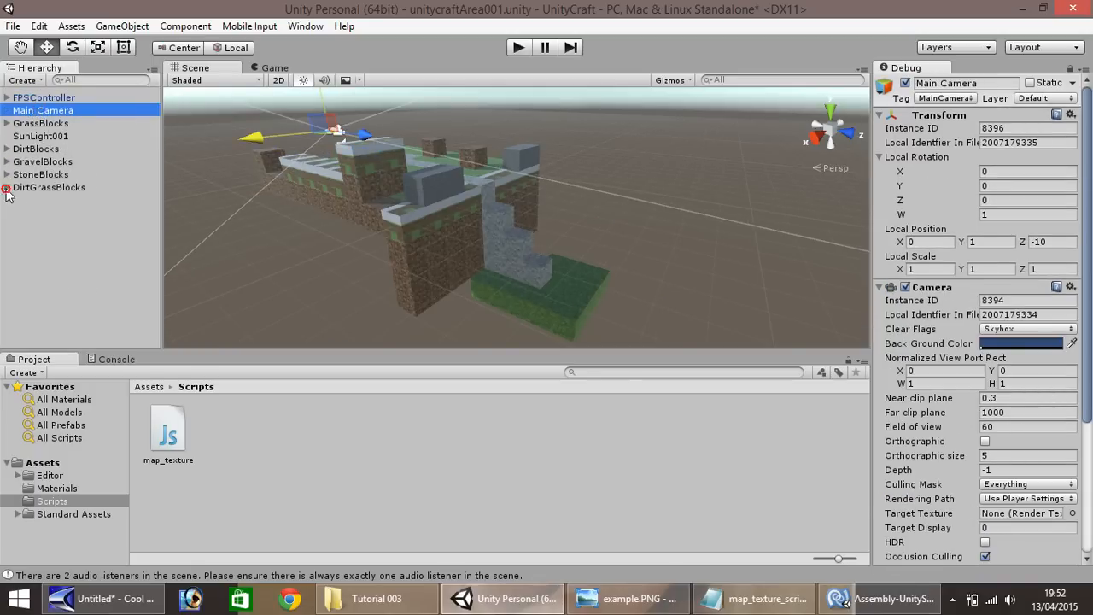
Try to shift the light colour of SunLight001 to a yellow hue
{"action": "left_click", "coordinate": [34, 136]}
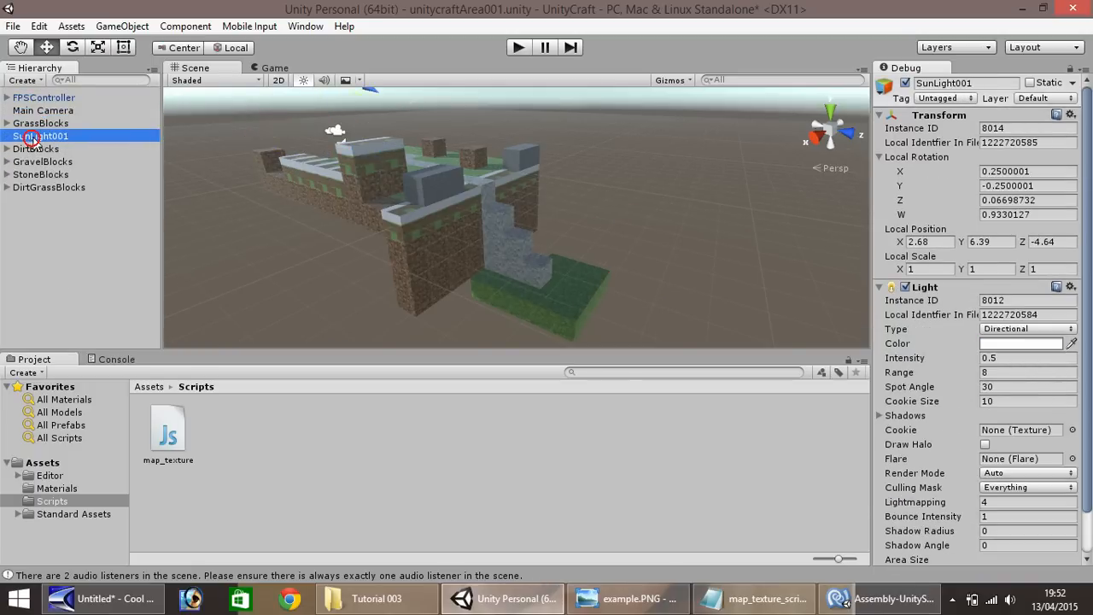
{"action": "left_click", "coordinate": [1027, 342]}
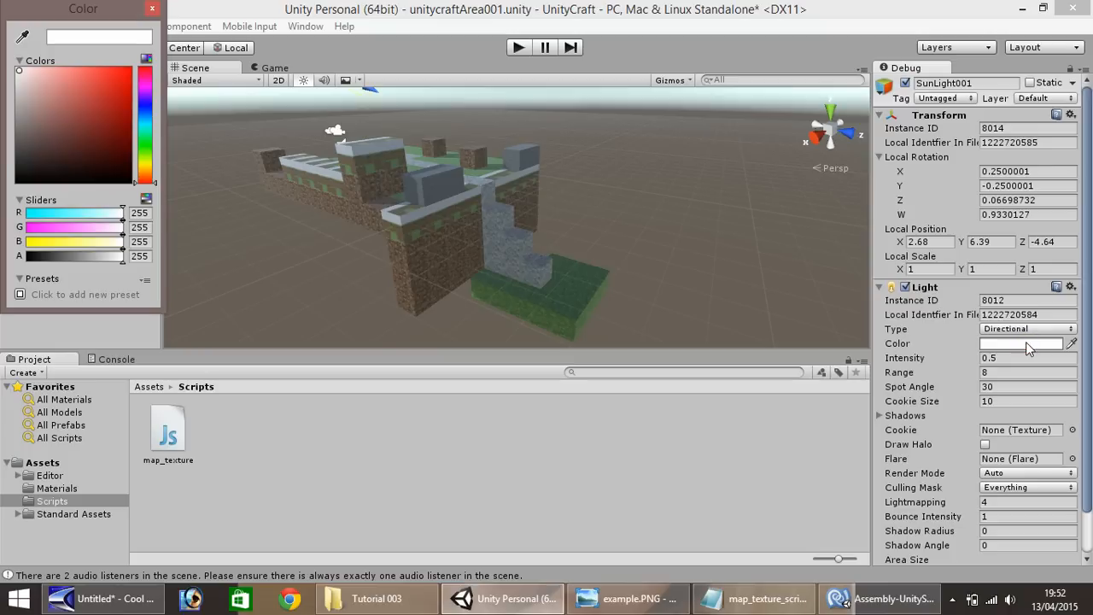
{"action": "left_click", "coordinate": [137, 162]}
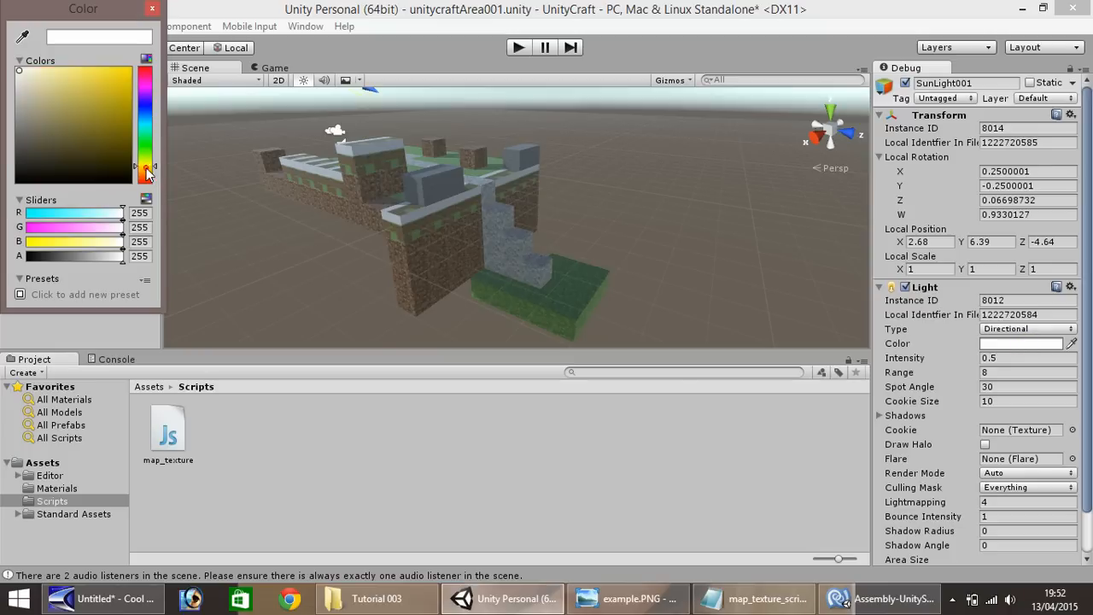
{"action": "left_click", "coordinate": [153, 10]}
{"action": "left_click", "coordinate": [1007, 343]}
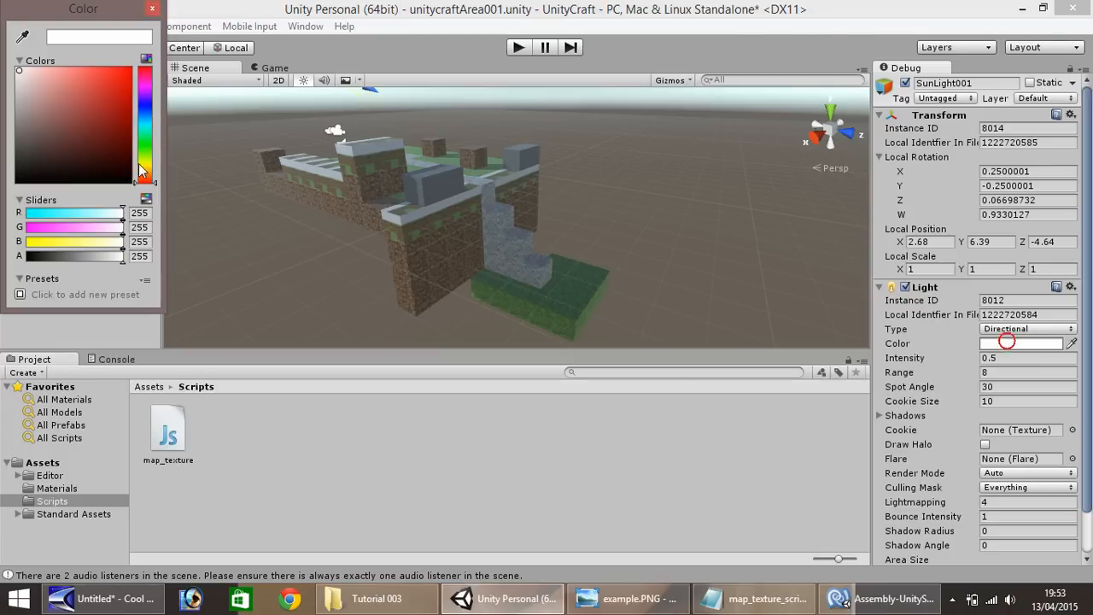
{"action": "left_click", "coordinate": [144, 163]}
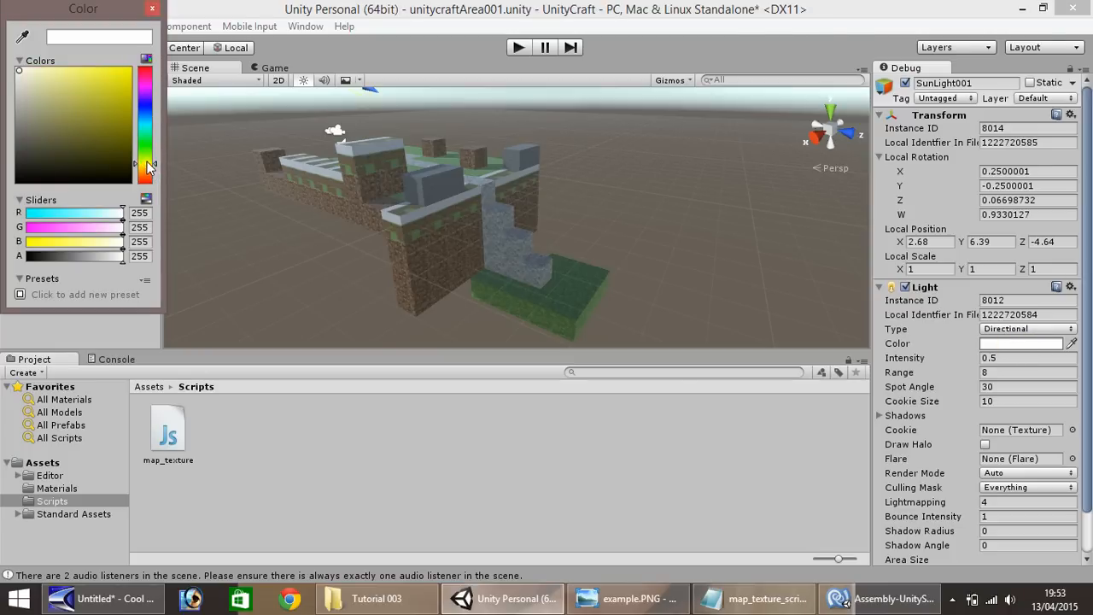
{"action": "left_click", "coordinate": [154, 9]}
Set the SunLight001 intensity to 0.2, play-test the scene under the dimmer light, and stop the playback
{"action": "left_click", "coordinate": [995, 358]}
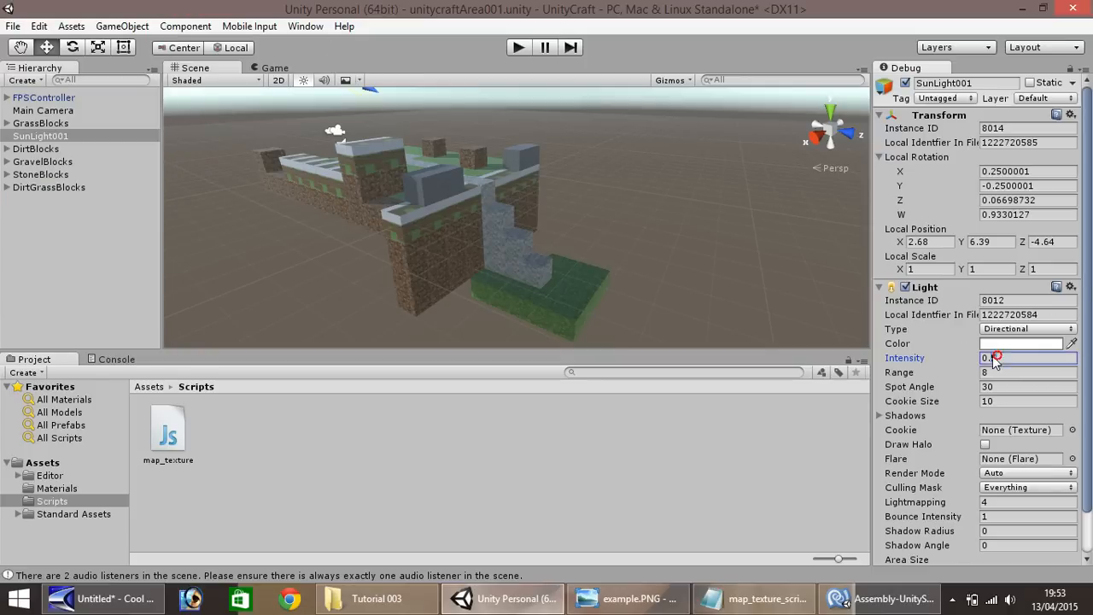
{"action": "key", "text": "BackSpace"}
{"action": "type", "text": "2"}
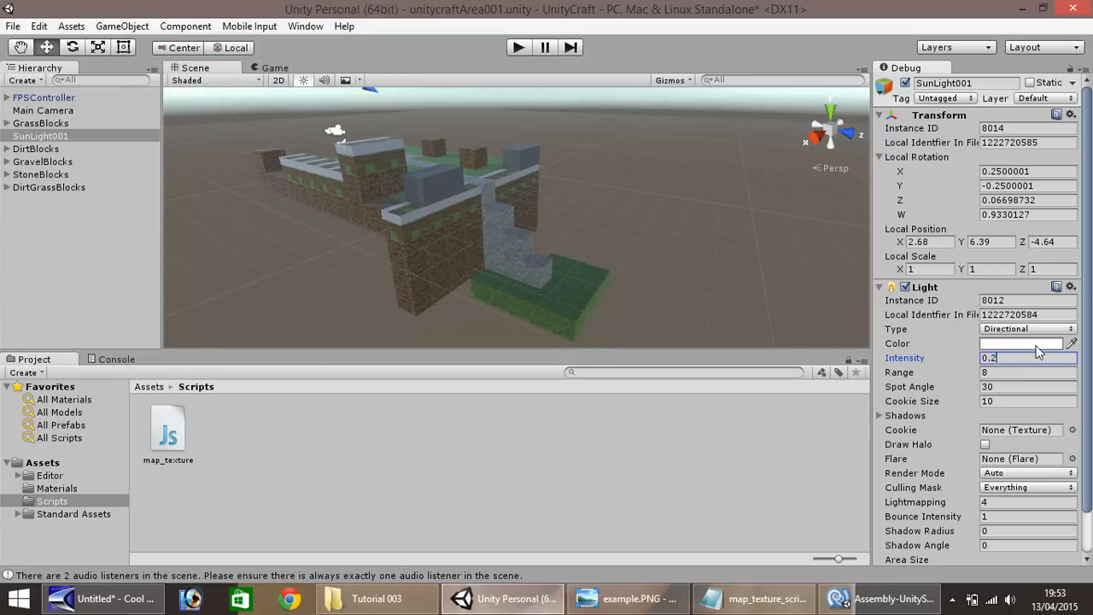
{"action": "left_click", "coordinate": [518, 48]}
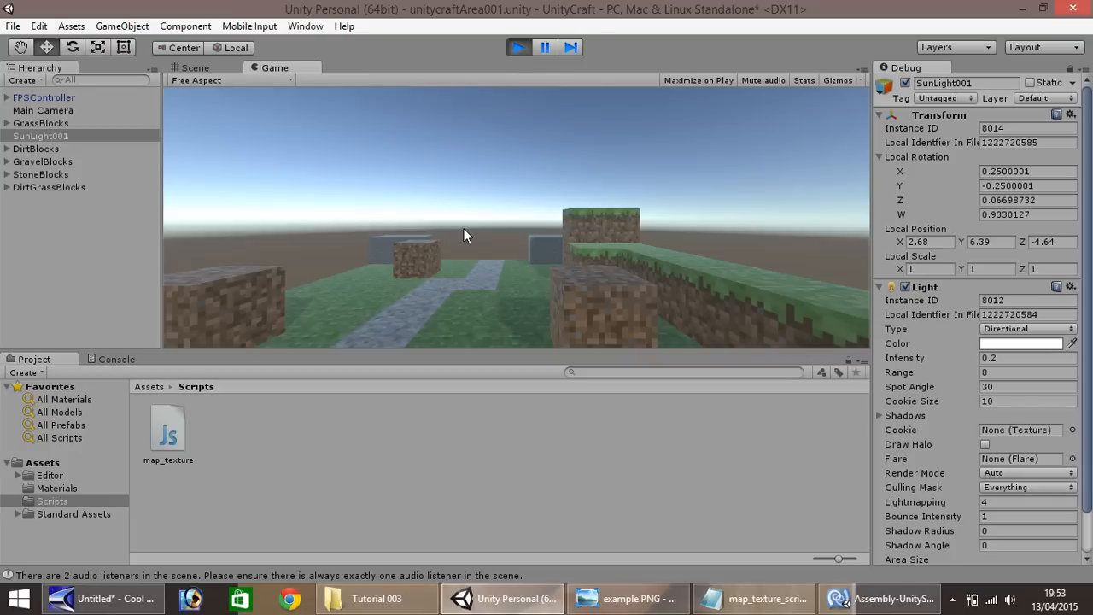
{"action": "key", "text": "w"}
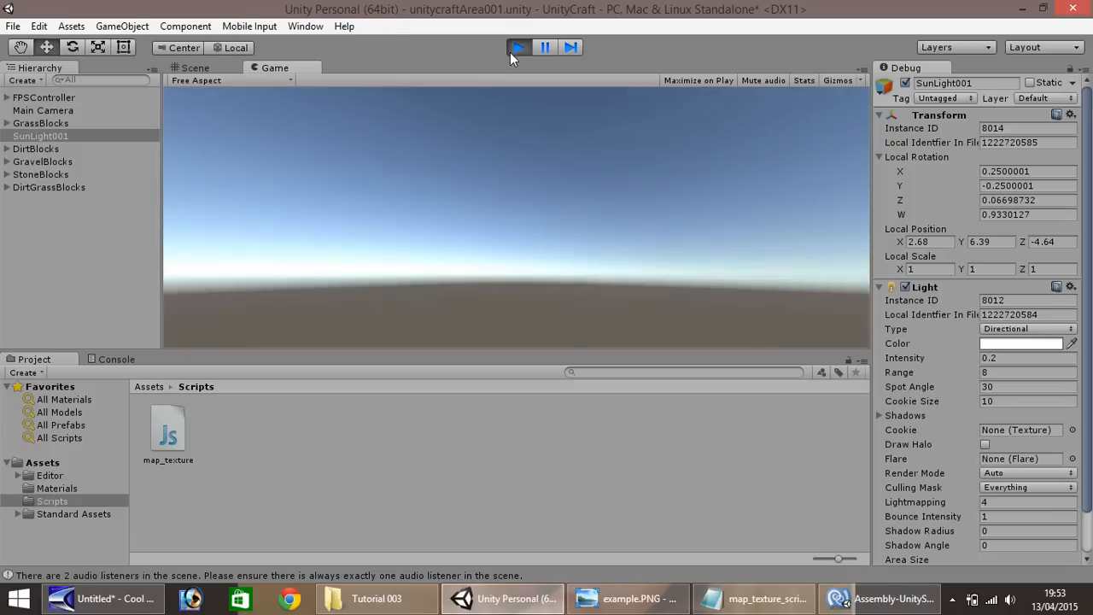
{"action": "left_click", "coordinate": [517, 48]}
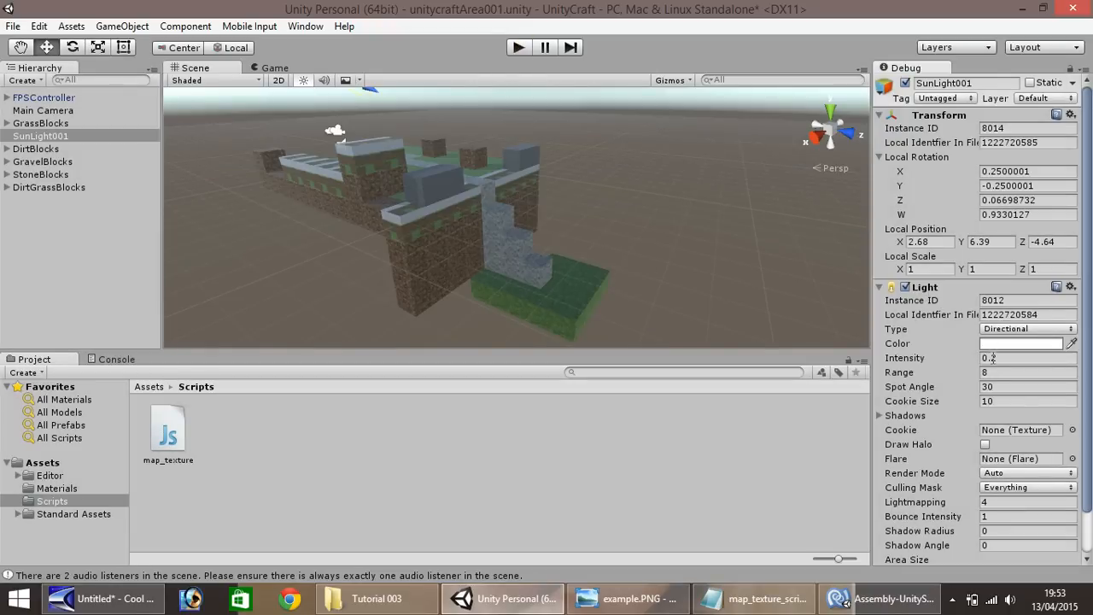
Set the SunLight001 intensity to 0.5
{"action": "left_click", "coordinate": [996, 357]}
{"action": "type", "text": "5"}
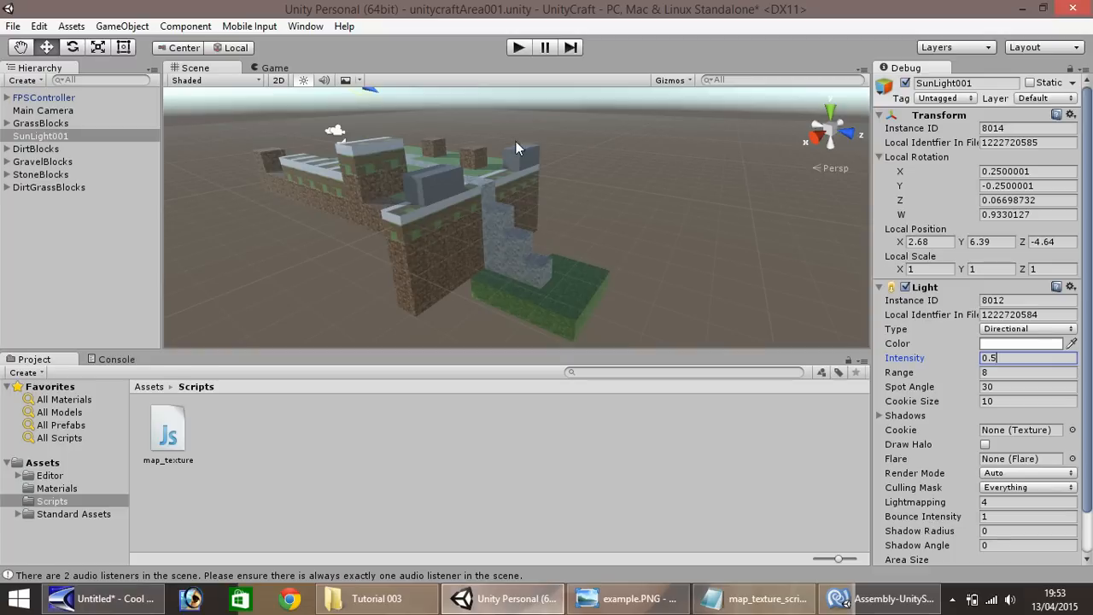
Examine the whole block scene from several sides and show the contents of the project's Materials folder
{"action": "scroll", "coordinate": [419, 204], "scroll_direction": "up", "scroll_amount": 2}
{"action": "scroll", "coordinate": [418, 204], "scroll_direction": "down", "scroll_amount": 5}
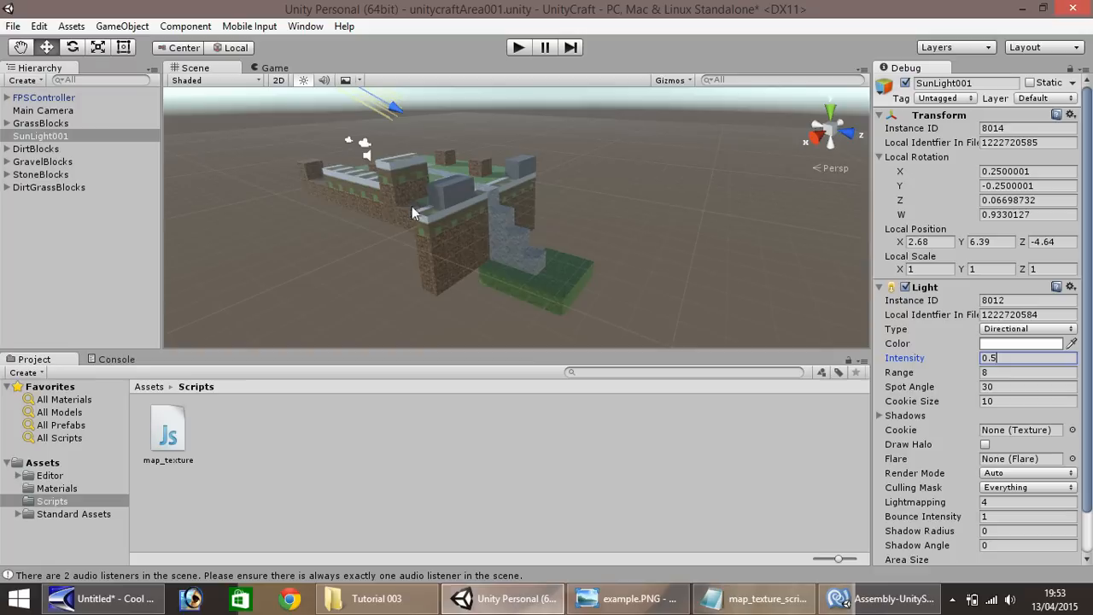
{"action": "left_click", "coordinate": [22, 49]}
{"action": "left_click_drag", "start_coordinate": [271, 182], "coordinate": [379, 253]}
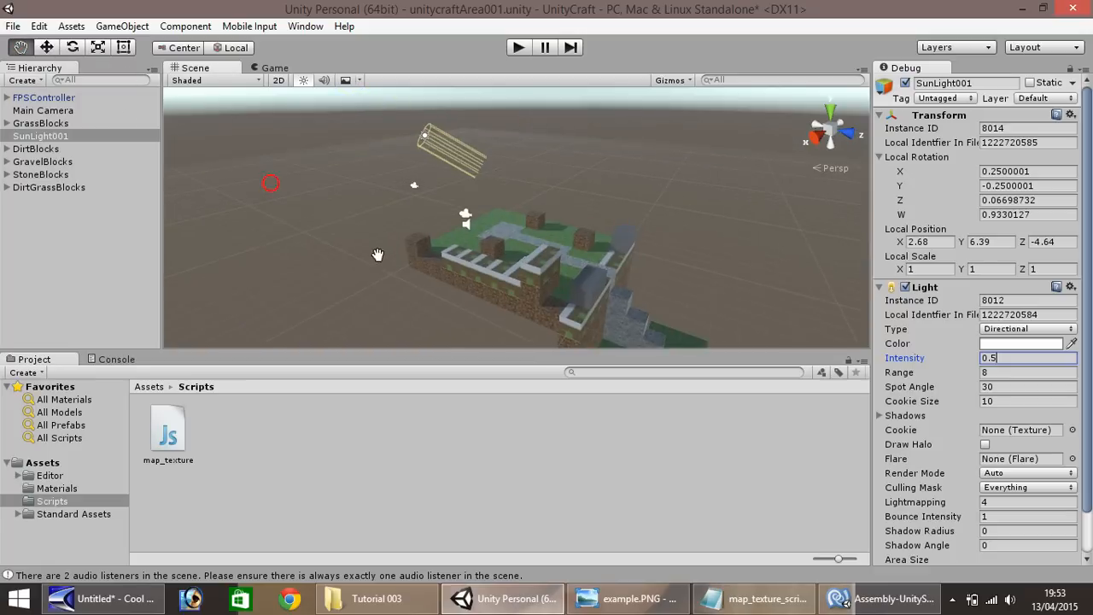
{"action": "right_click_drag", "start_coordinate": [427, 251], "coordinate": [553, 276]}
{"action": "right_click_drag", "start_coordinate": [439, 279], "coordinate": [498, 277]}
{"action": "left_click_drag", "start_coordinate": [466, 284], "coordinate": [623, 261]}
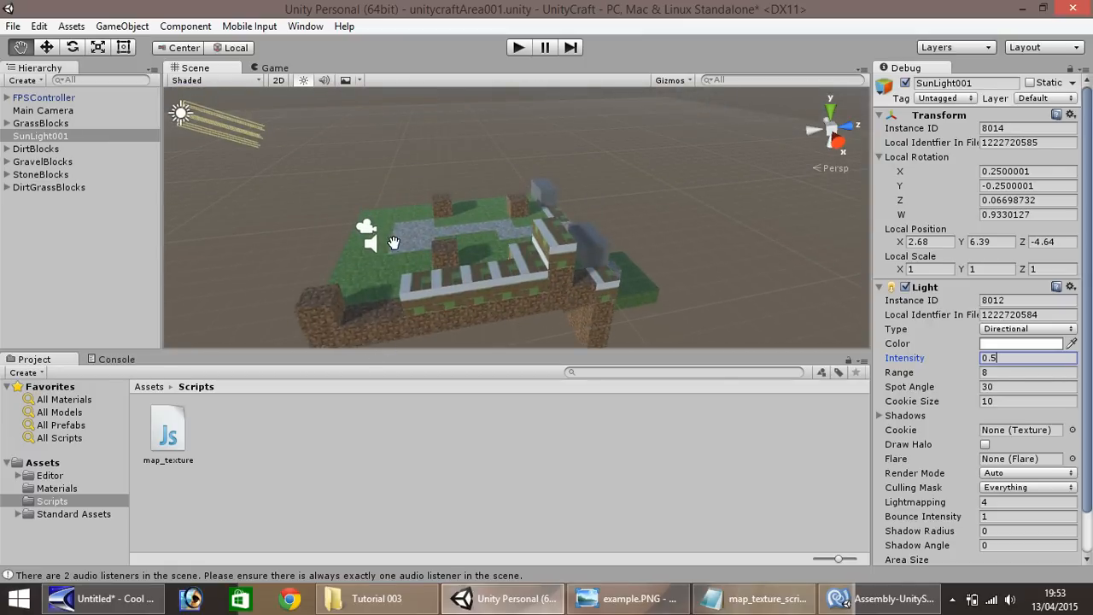
{"action": "left_click", "coordinate": [72, 488]}
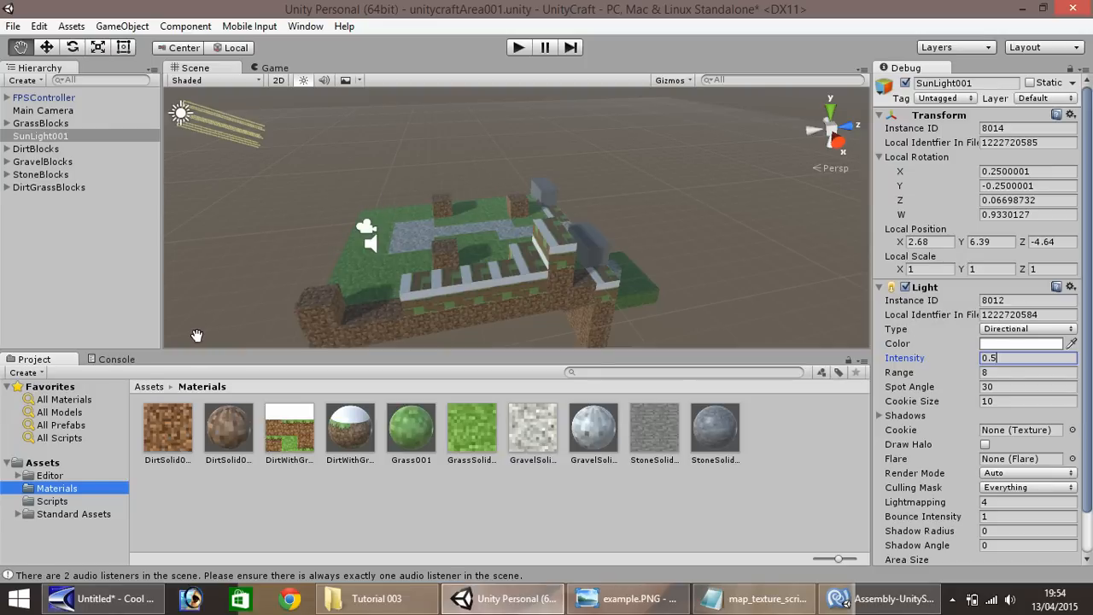
{"action": "left_click_drag", "start_coordinate": [244, 299], "coordinate": [478, 280], "text": "alt"}
{"action": "scroll", "coordinate": [478, 280], "scroll_direction": "down", "scroll_amount": 3}
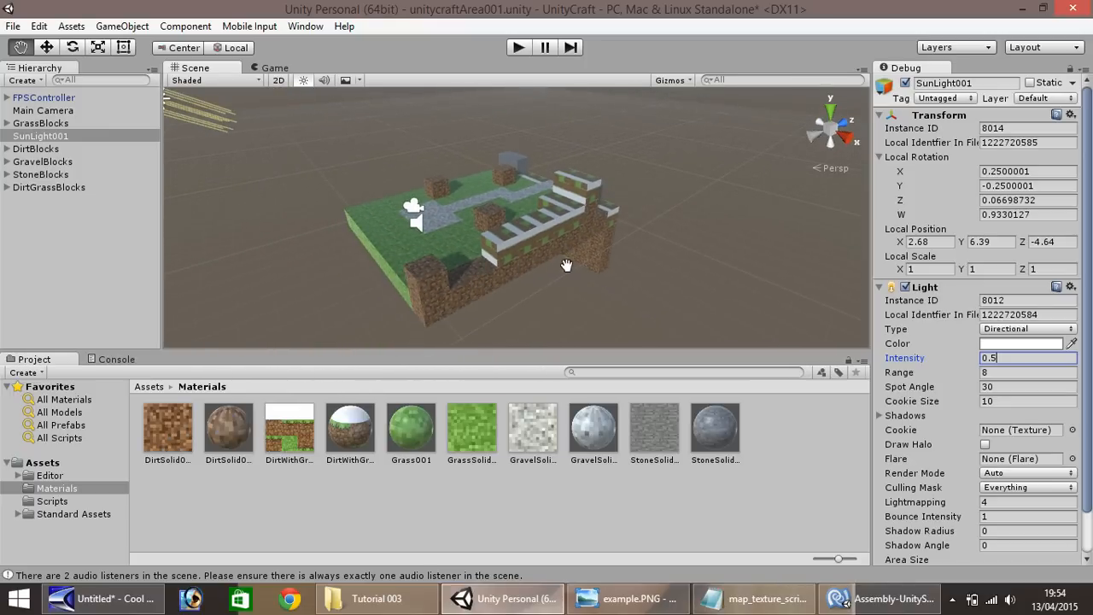